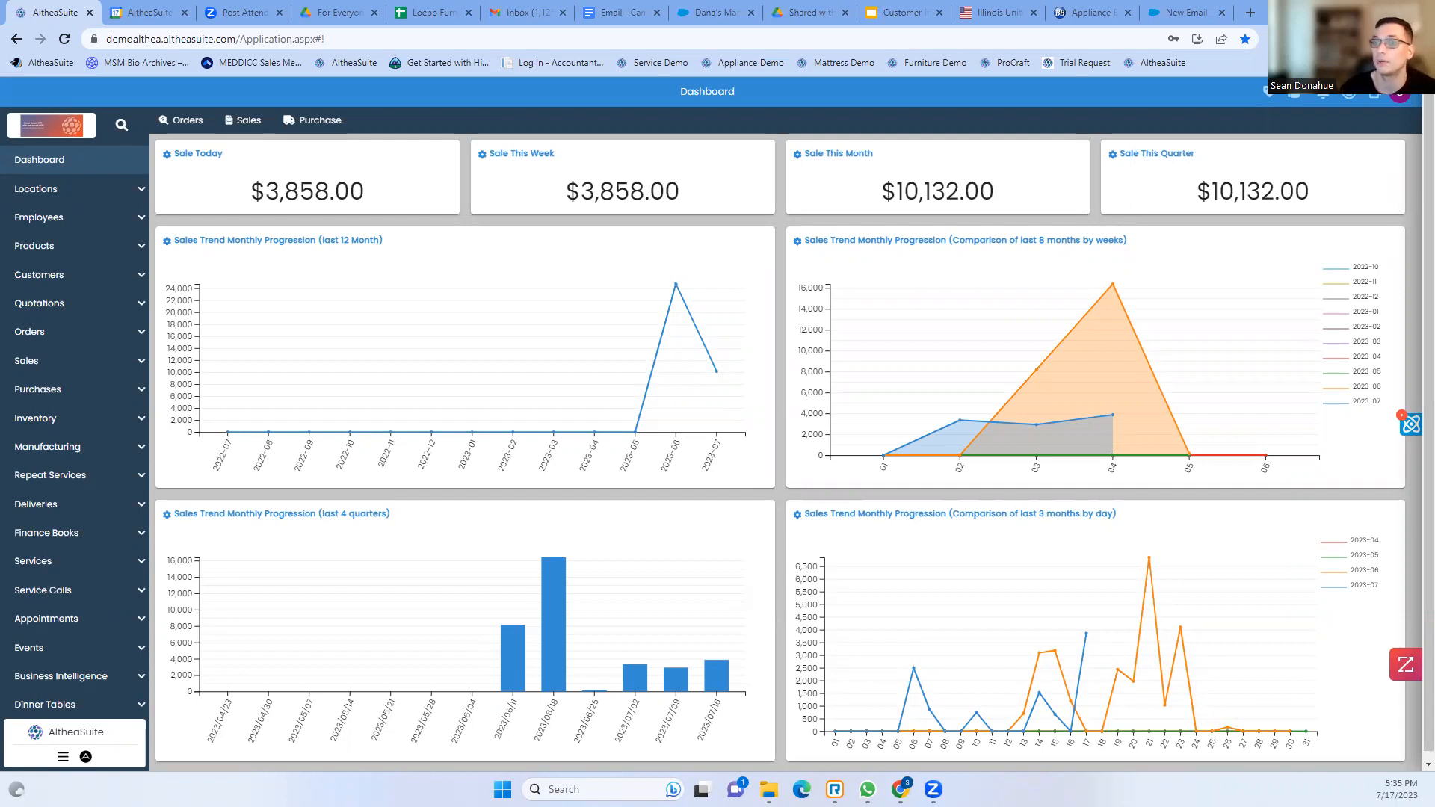
# Start a new service call document from the service call documents list
pyautogui.scroll(-1, 95, 306)
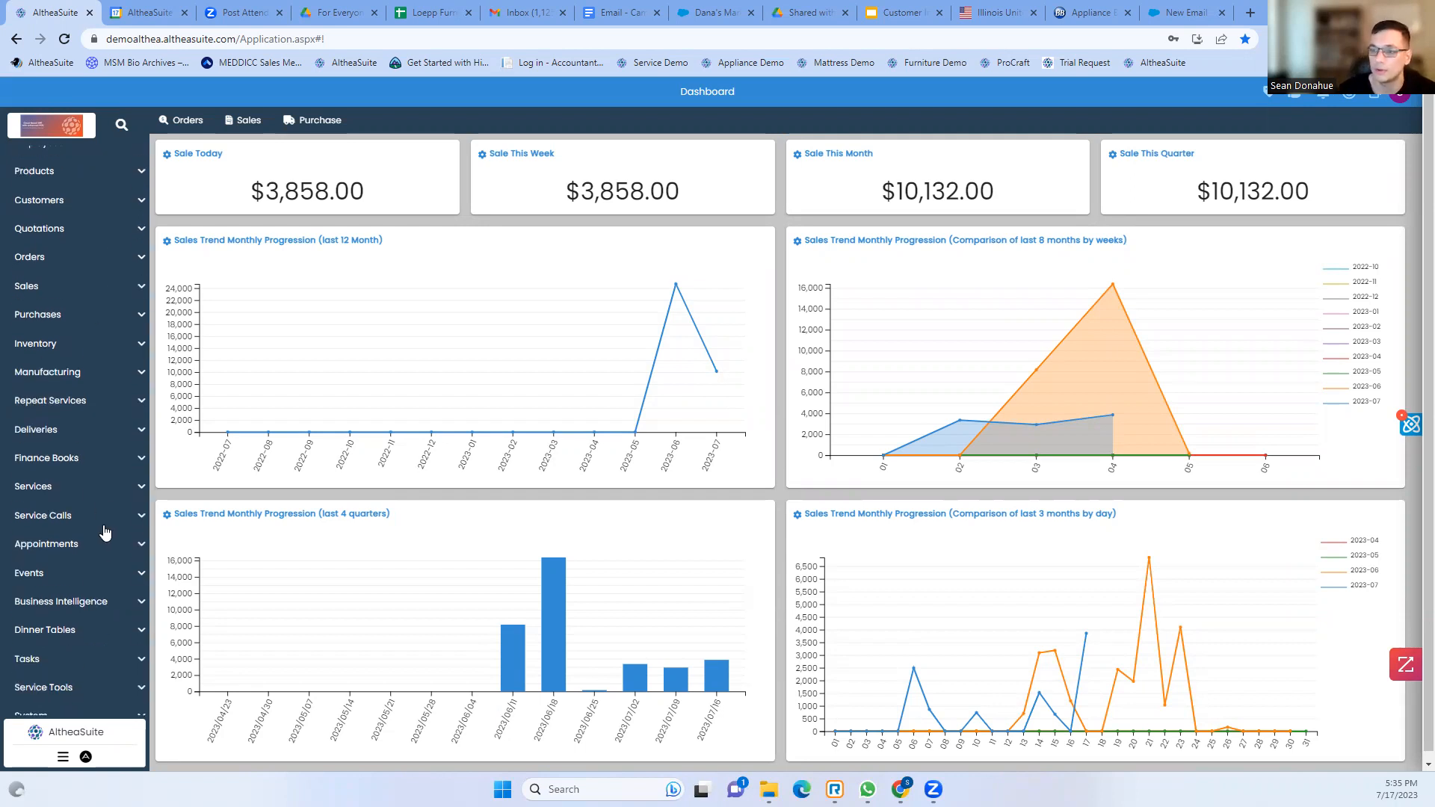
pyautogui.click(81, 521)
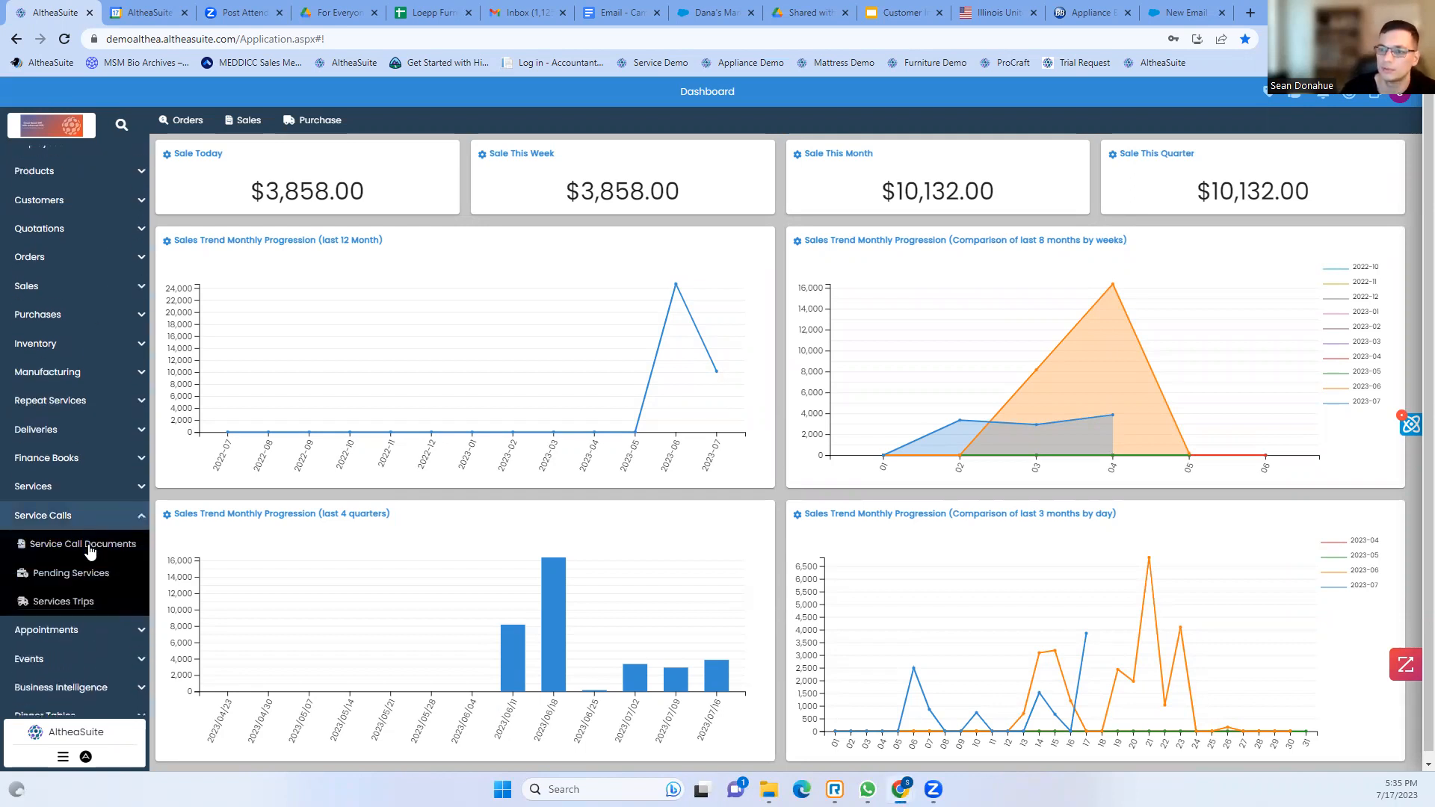
pyautogui.click(128, 551)
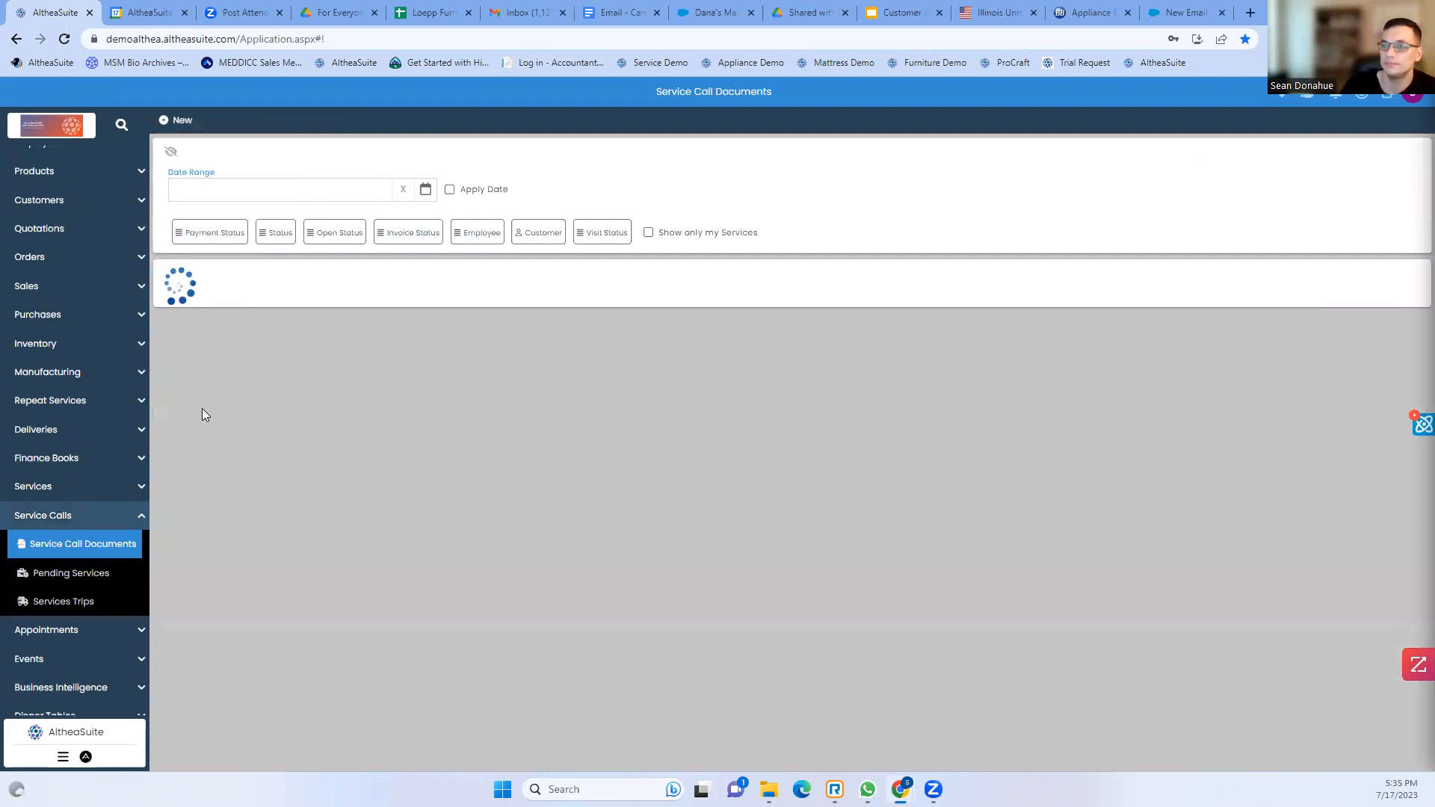
pyautogui.click(173, 121)
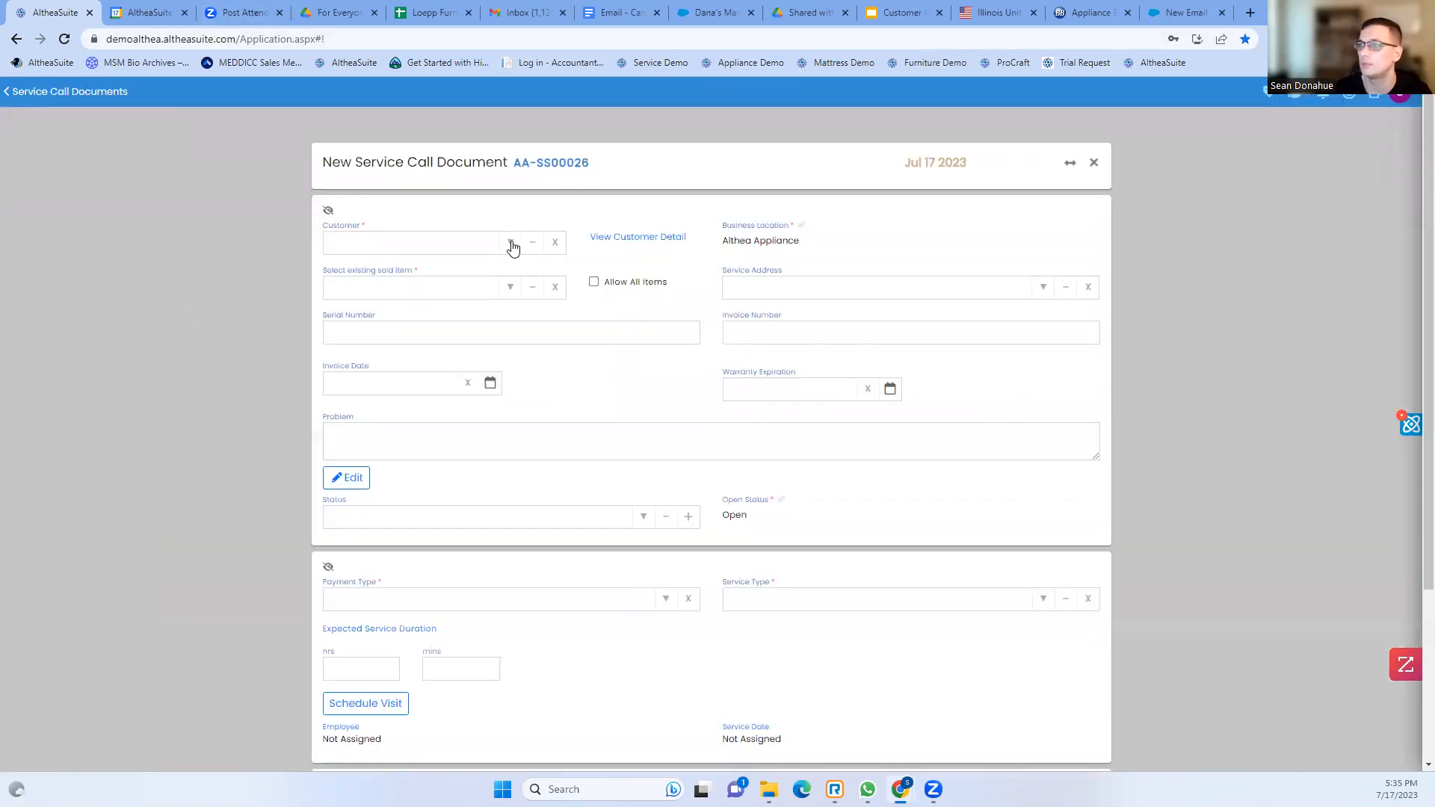
# Assign an existing customer to the new service call document
pyautogui.click(511, 245)
pyautogui.scroll(-1, 514, 351)
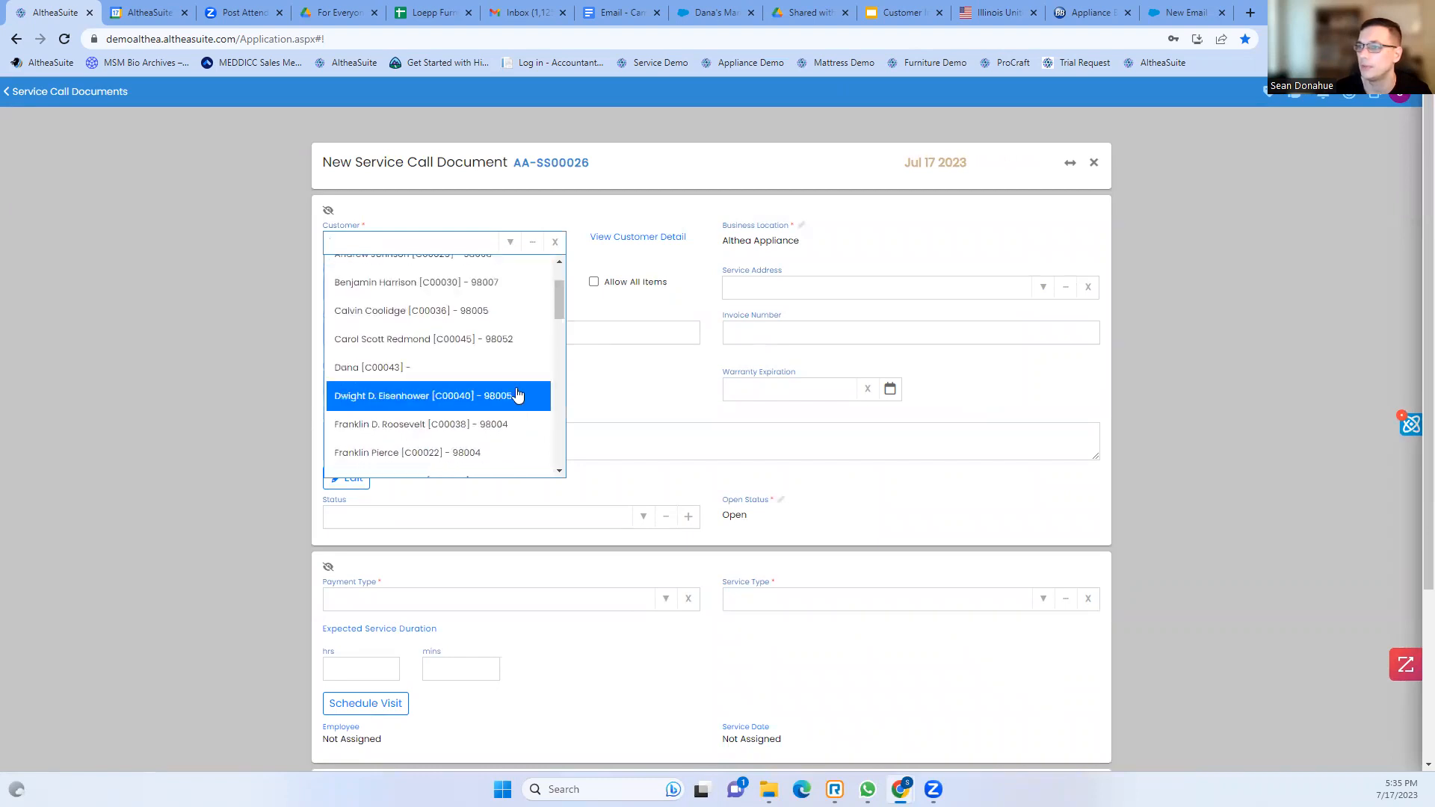
pyautogui.click(487, 339)
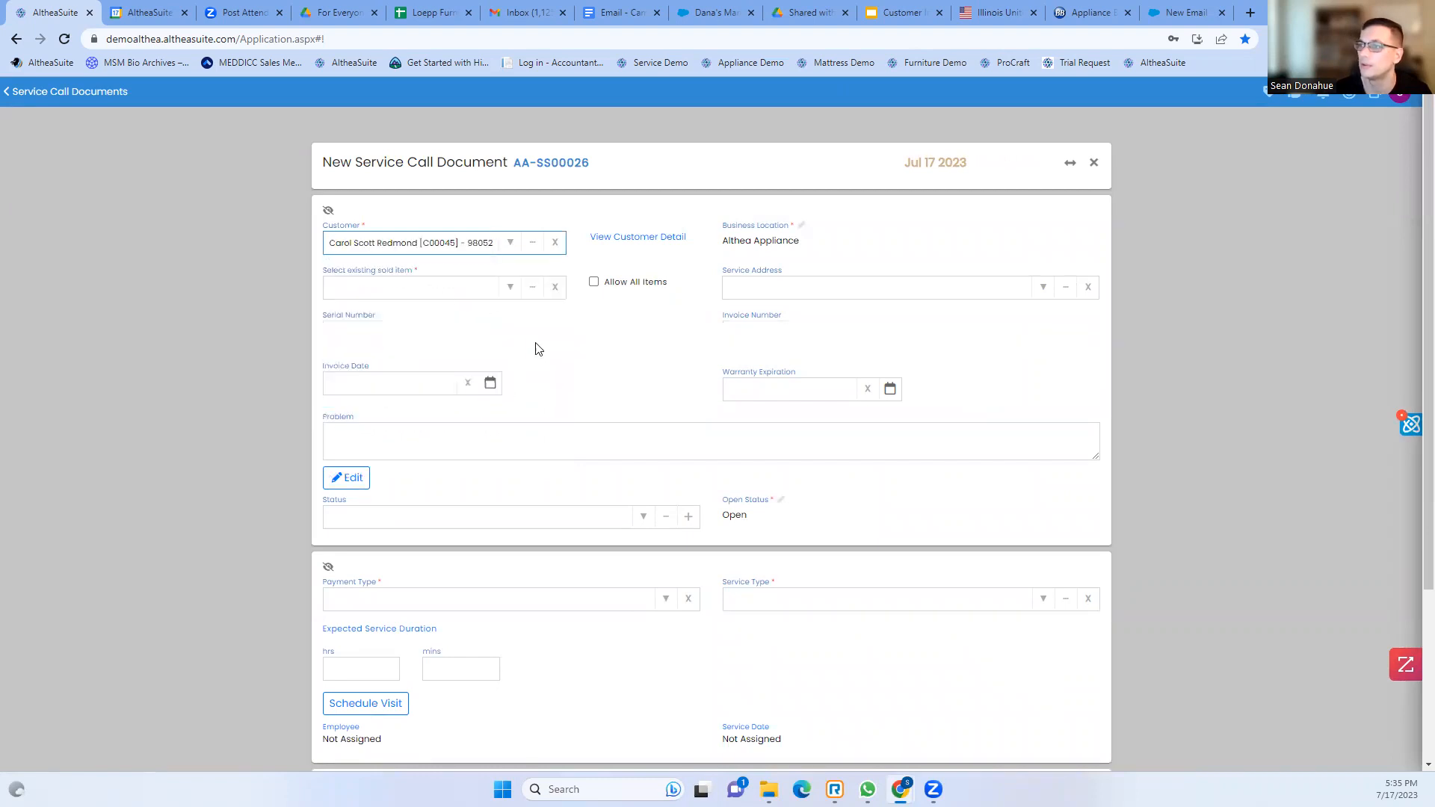
# Select the customer's previously sold Samsung UN60JU6500 60" 4K TV as the item needing service
pyautogui.click(514, 294)
pyautogui.scroll(-3, 524, 389)
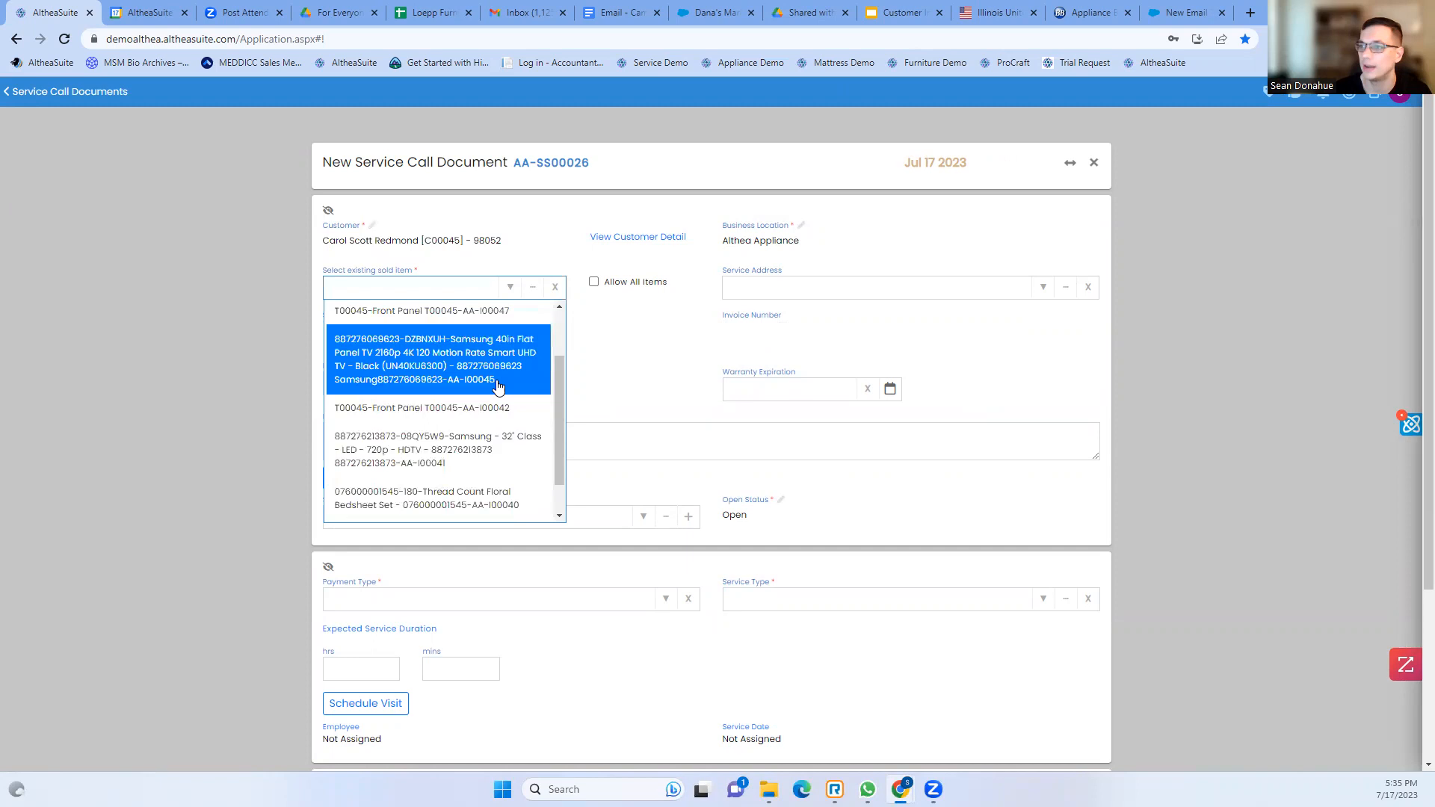
pyautogui.scroll(5, 523, 389)
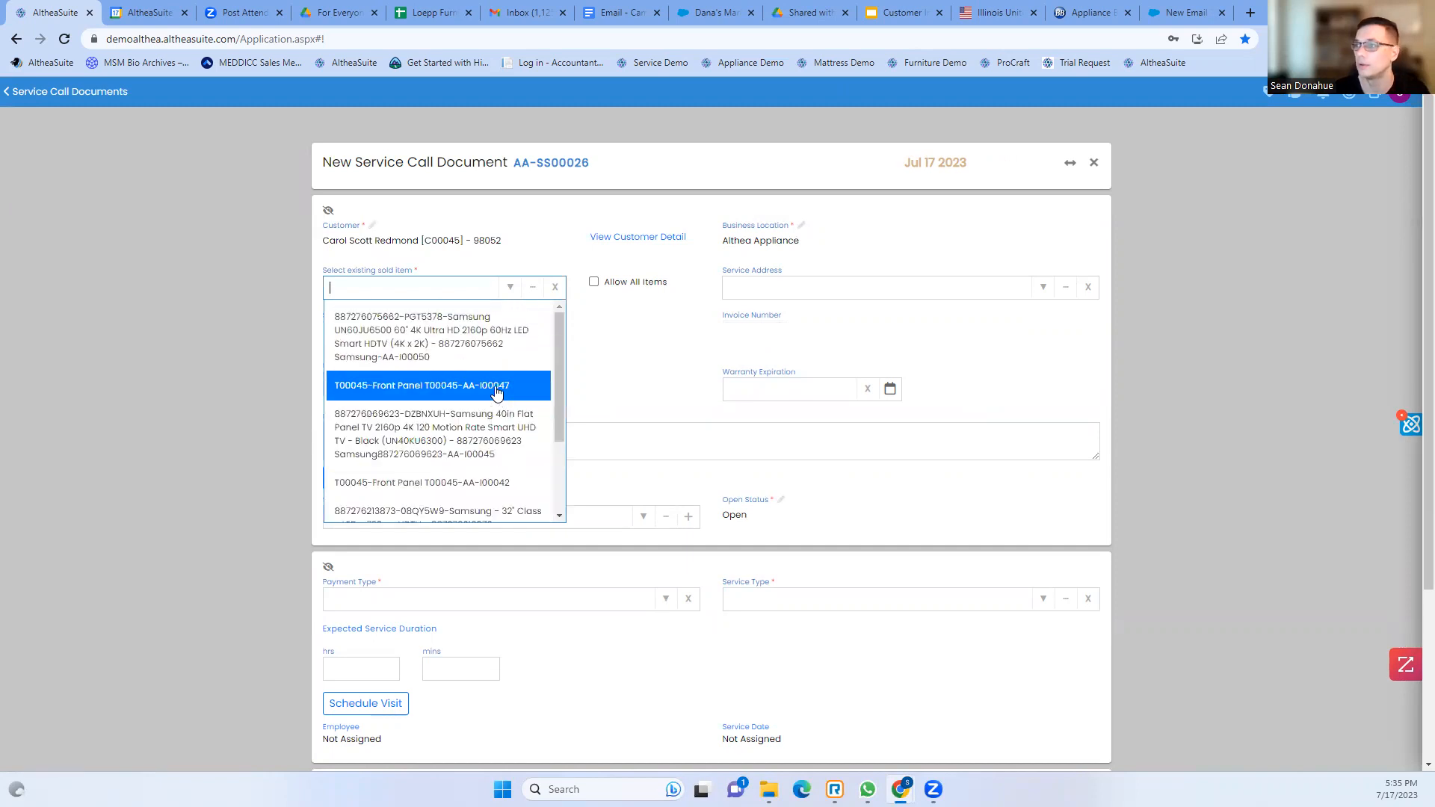
pyautogui.click(535, 289)
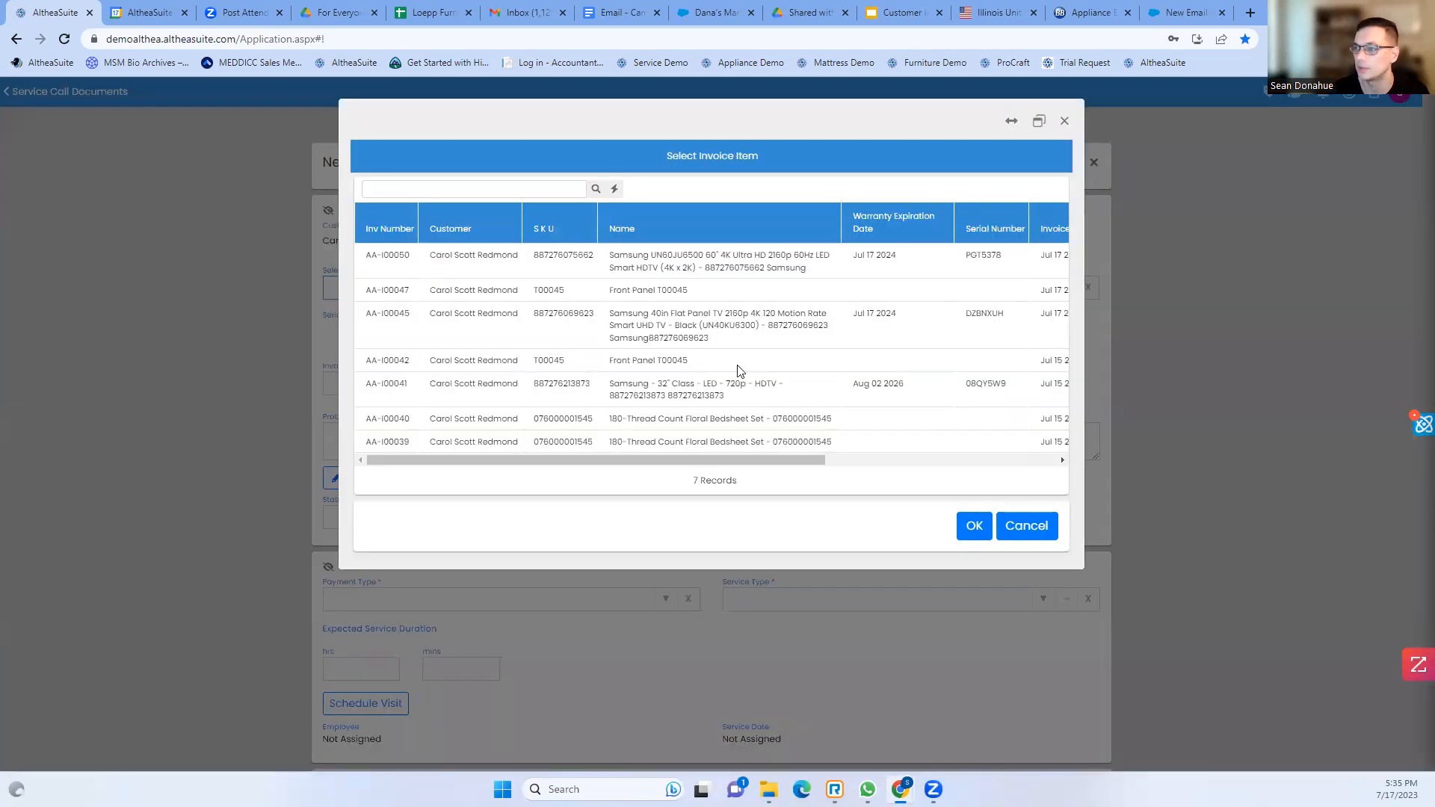
pyautogui.moveTo(642, 460); pyautogui.dragTo(532, 453)
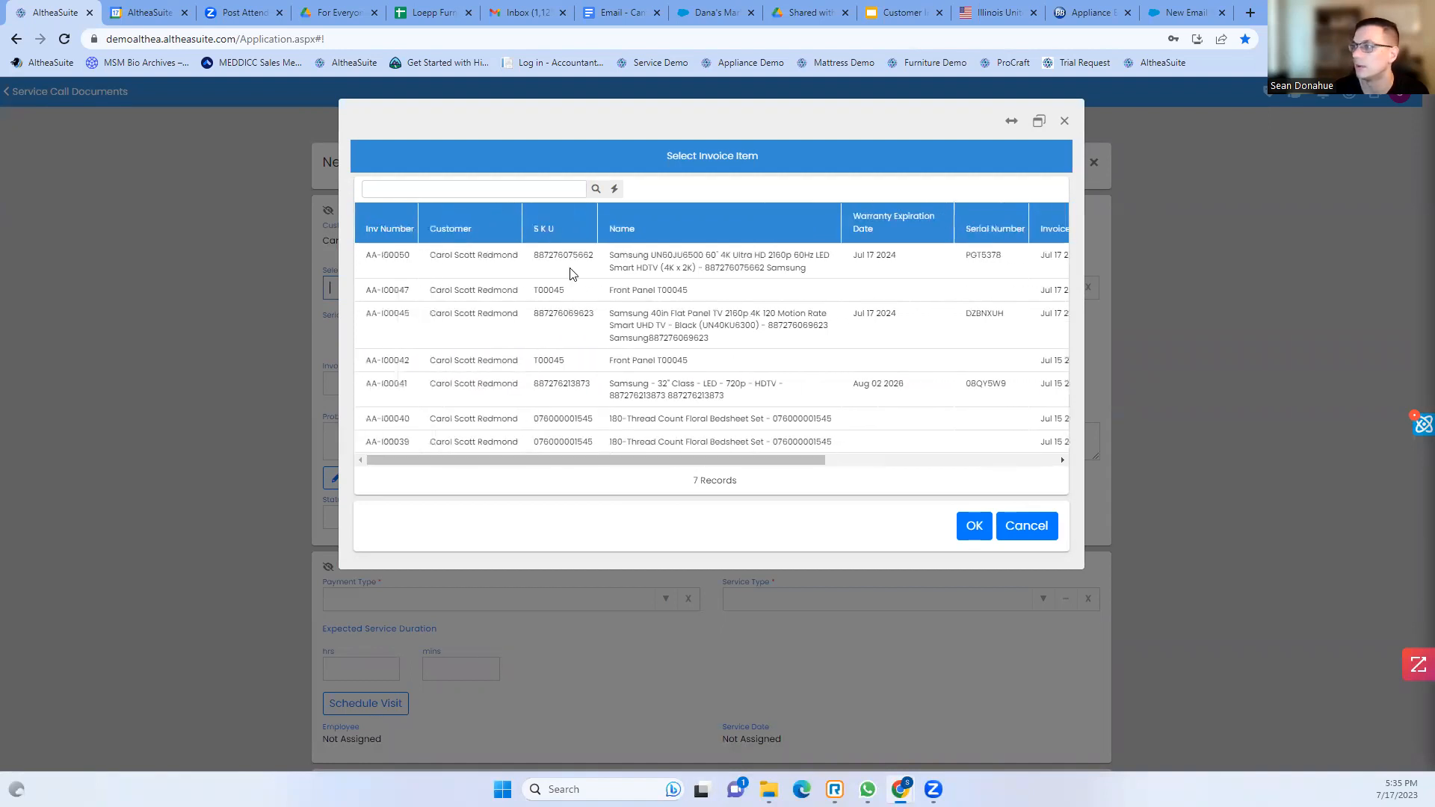
pyautogui.click(505, 271)
pyautogui.click(971, 526)
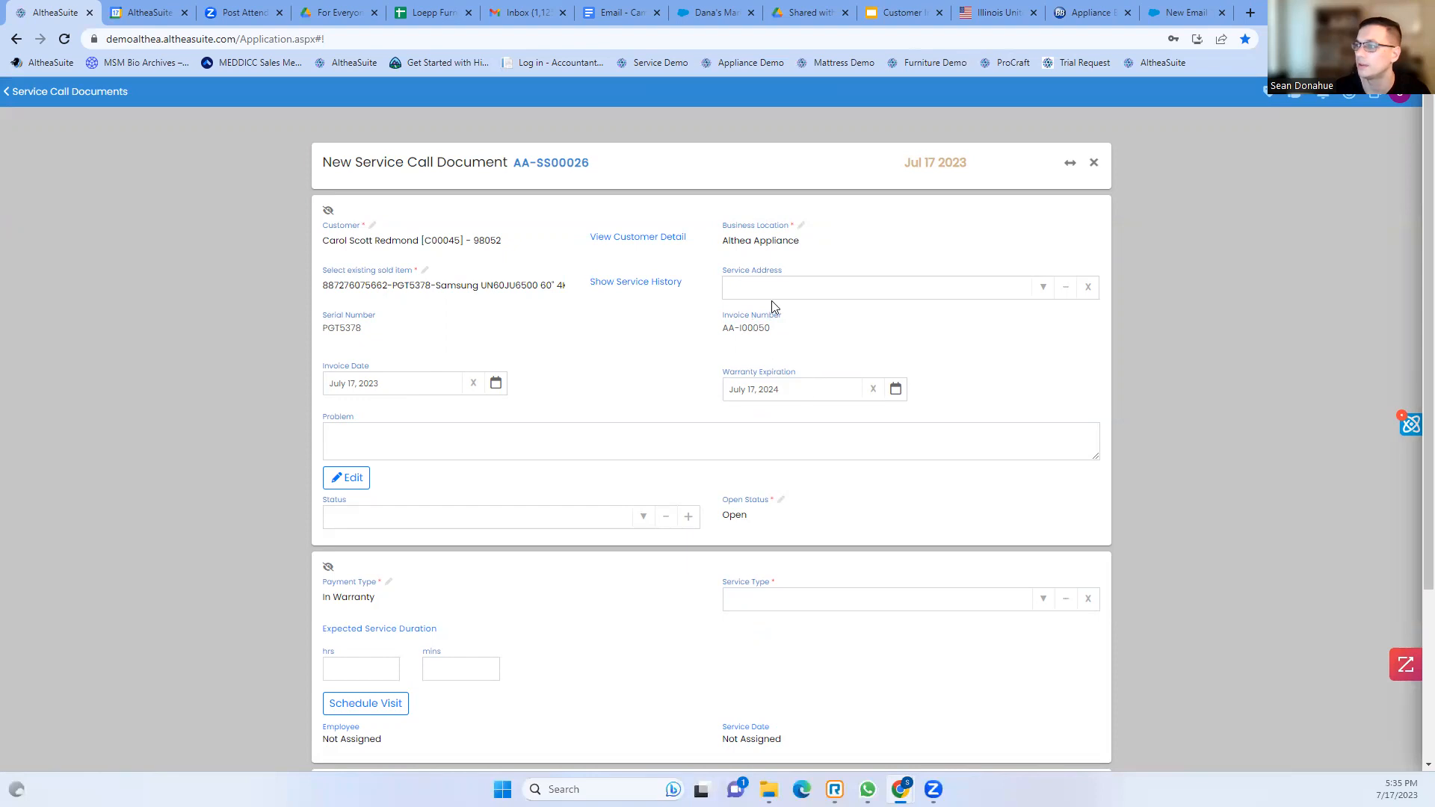
# Describe the problem as "TV is not working" and set the service call's status to New
pyautogui.click(483, 456)
pyautogui.scroll(-2, 529, 279)
pyautogui.scroll(2, 523, 327)
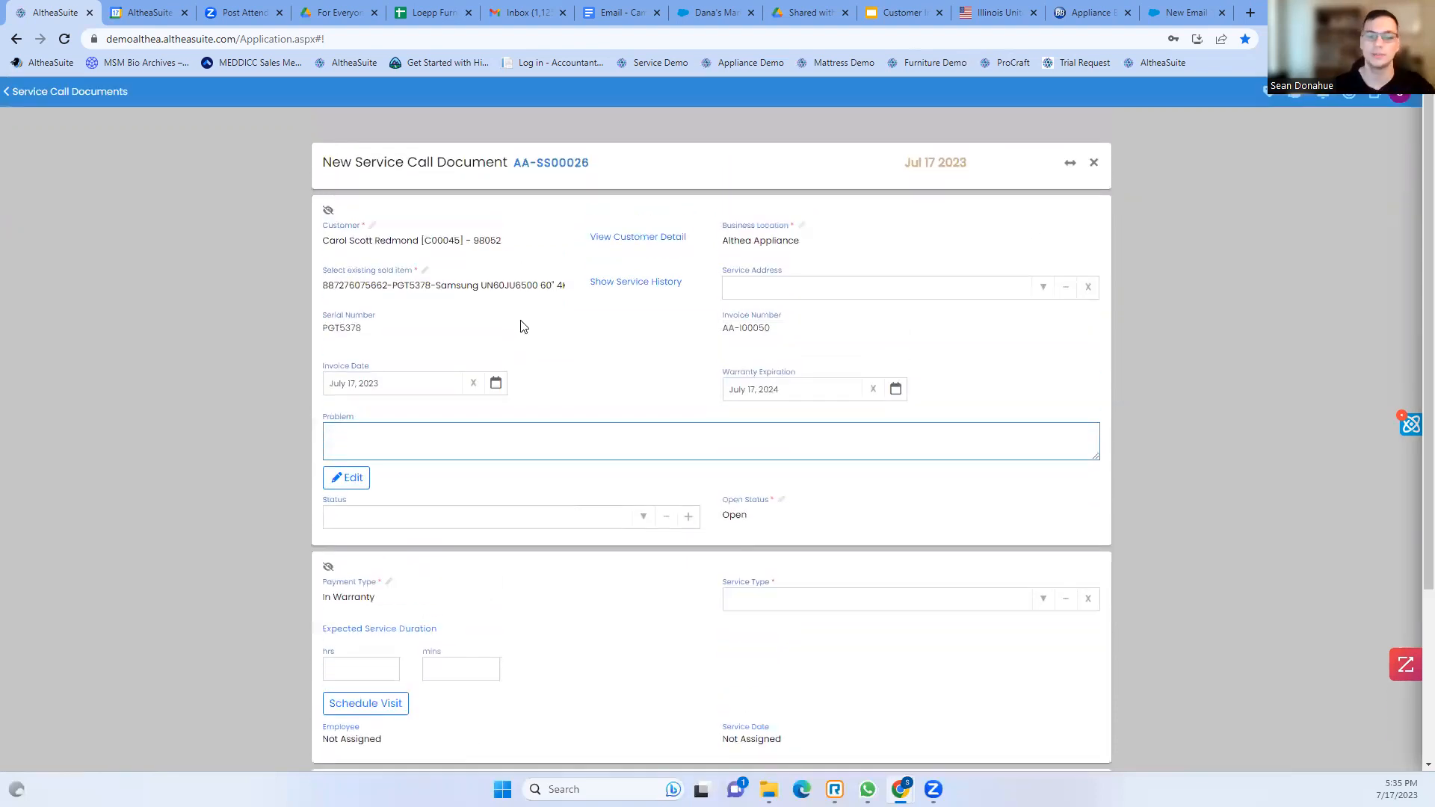
pyautogui.write('TV is not working')
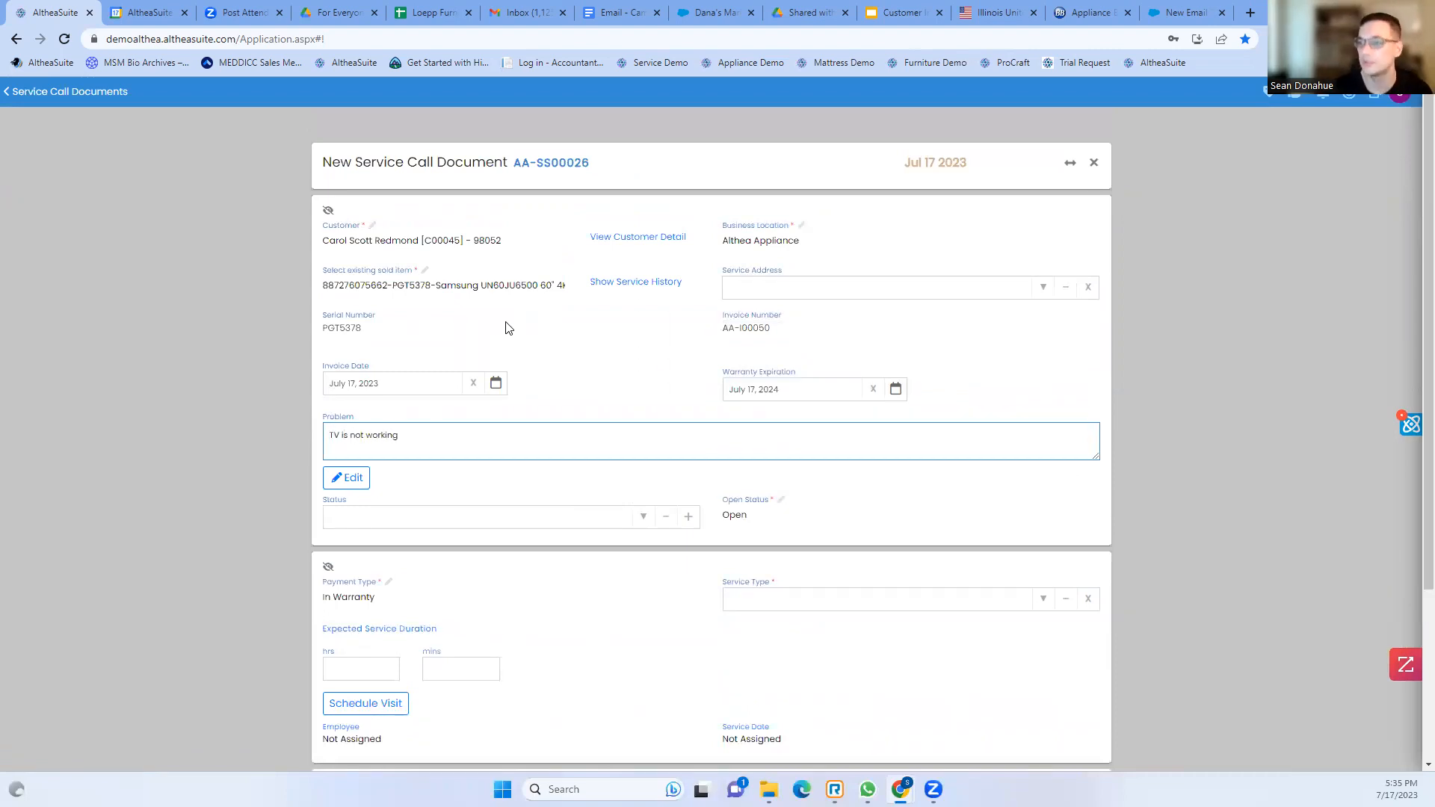
pyautogui.scroll(-1, 557, 450)
pyautogui.scroll(-1, 557, 450)
pyautogui.click(642, 363)
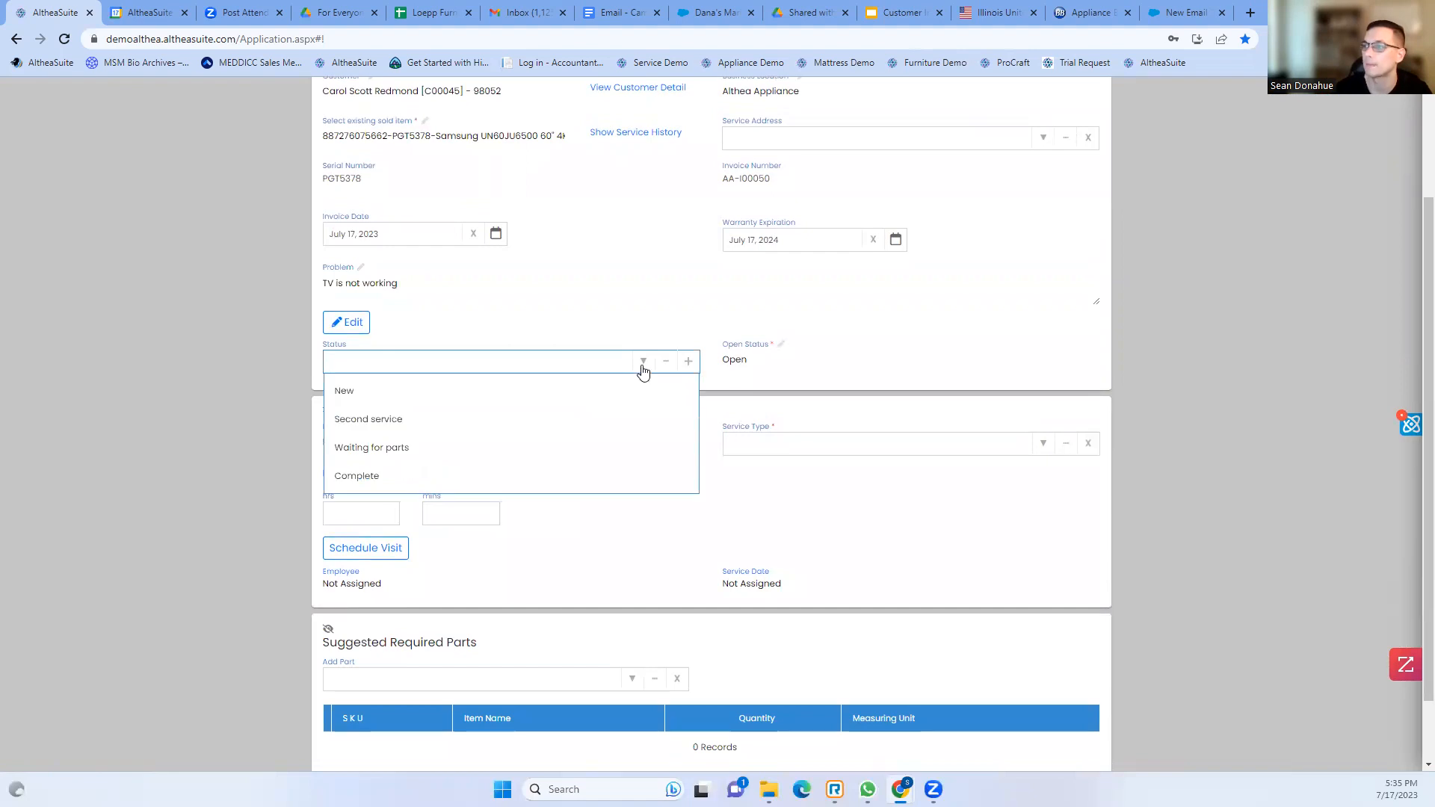
pyautogui.click(609, 392)
# Set the payment type to COD and the service type to Tv Repair T00002
pyautogui.scroll(-1, 562, 436)
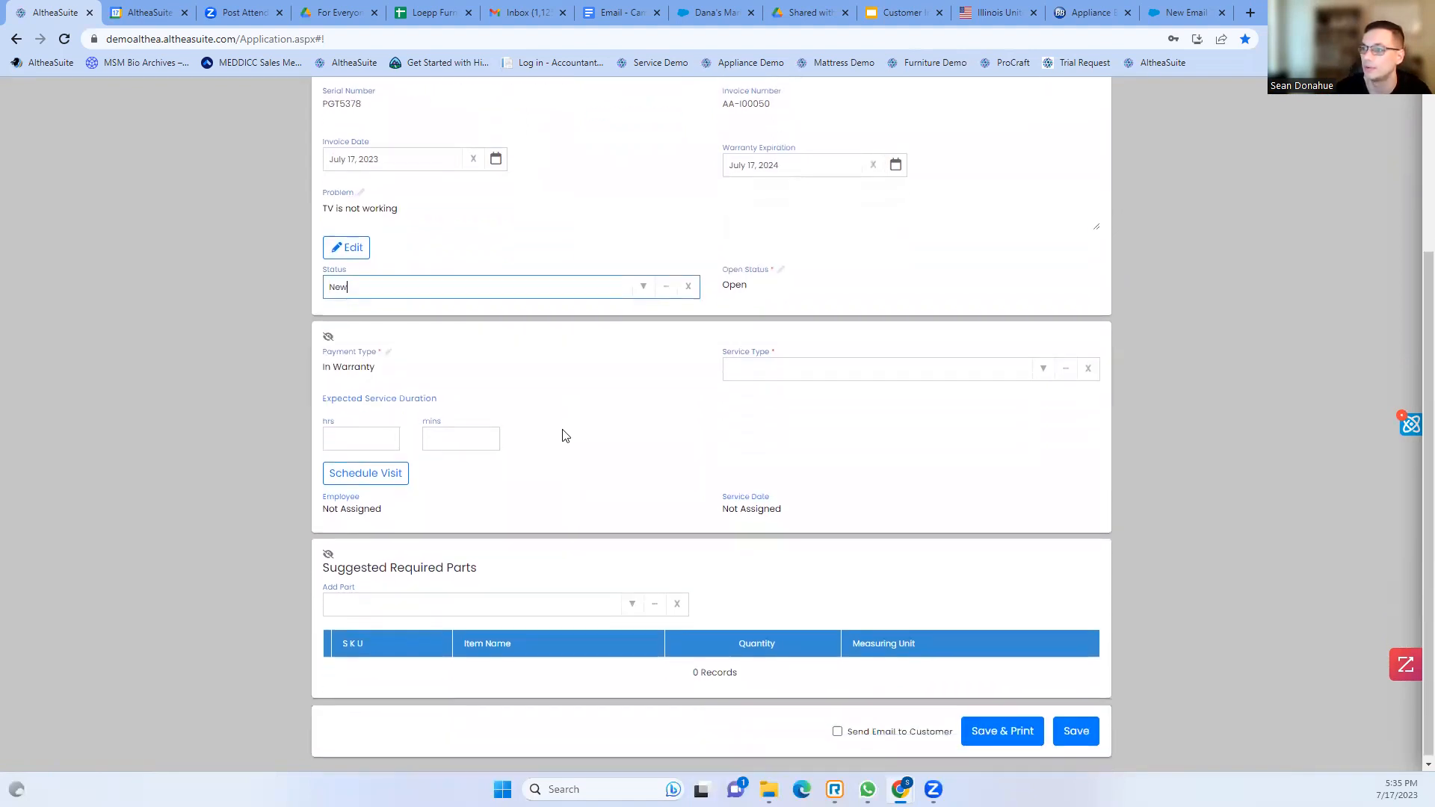
pyautogui.click(390, 352)
pyautogui.click(666, 370)
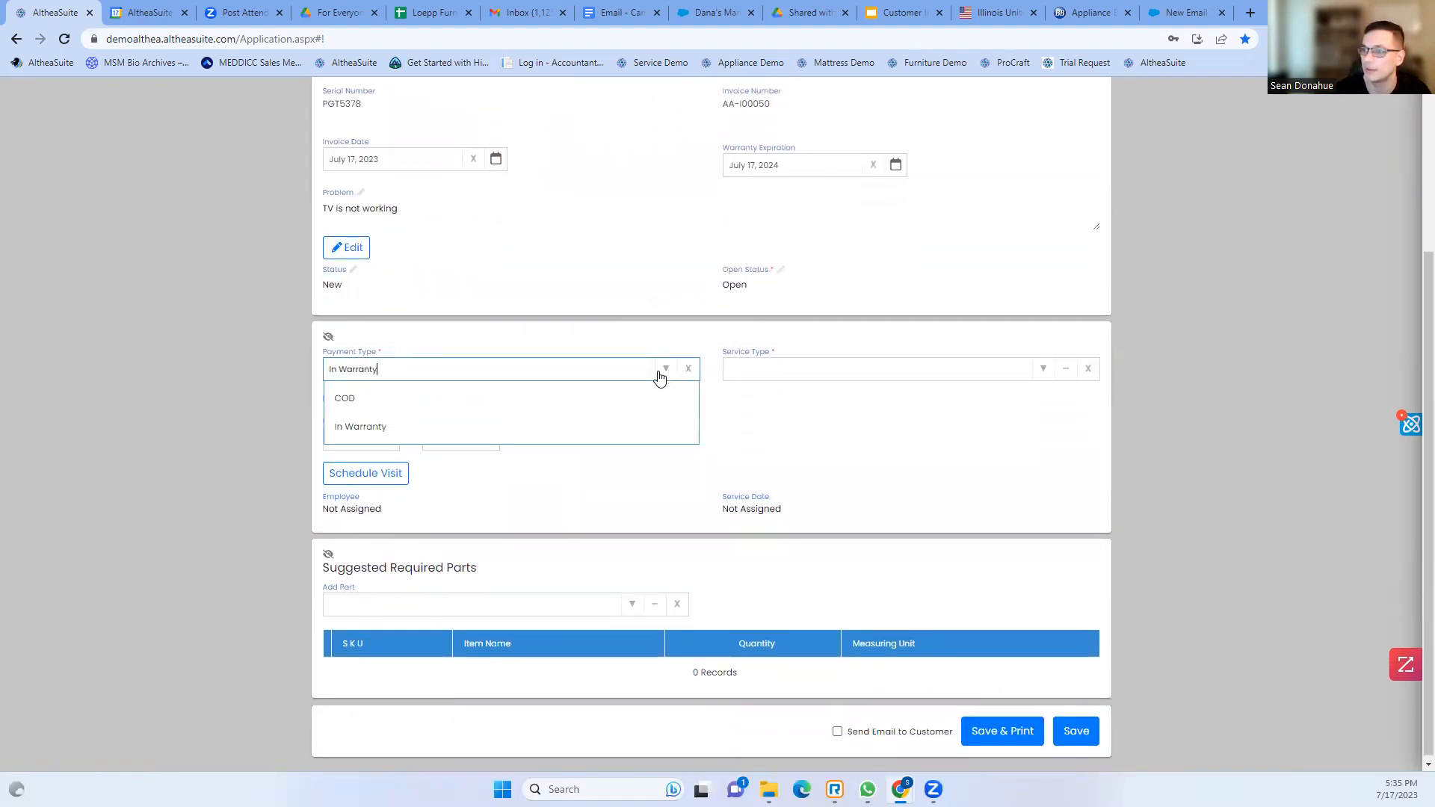
pyautogui.click(610, 400)
pyautogui.click(973, 372)
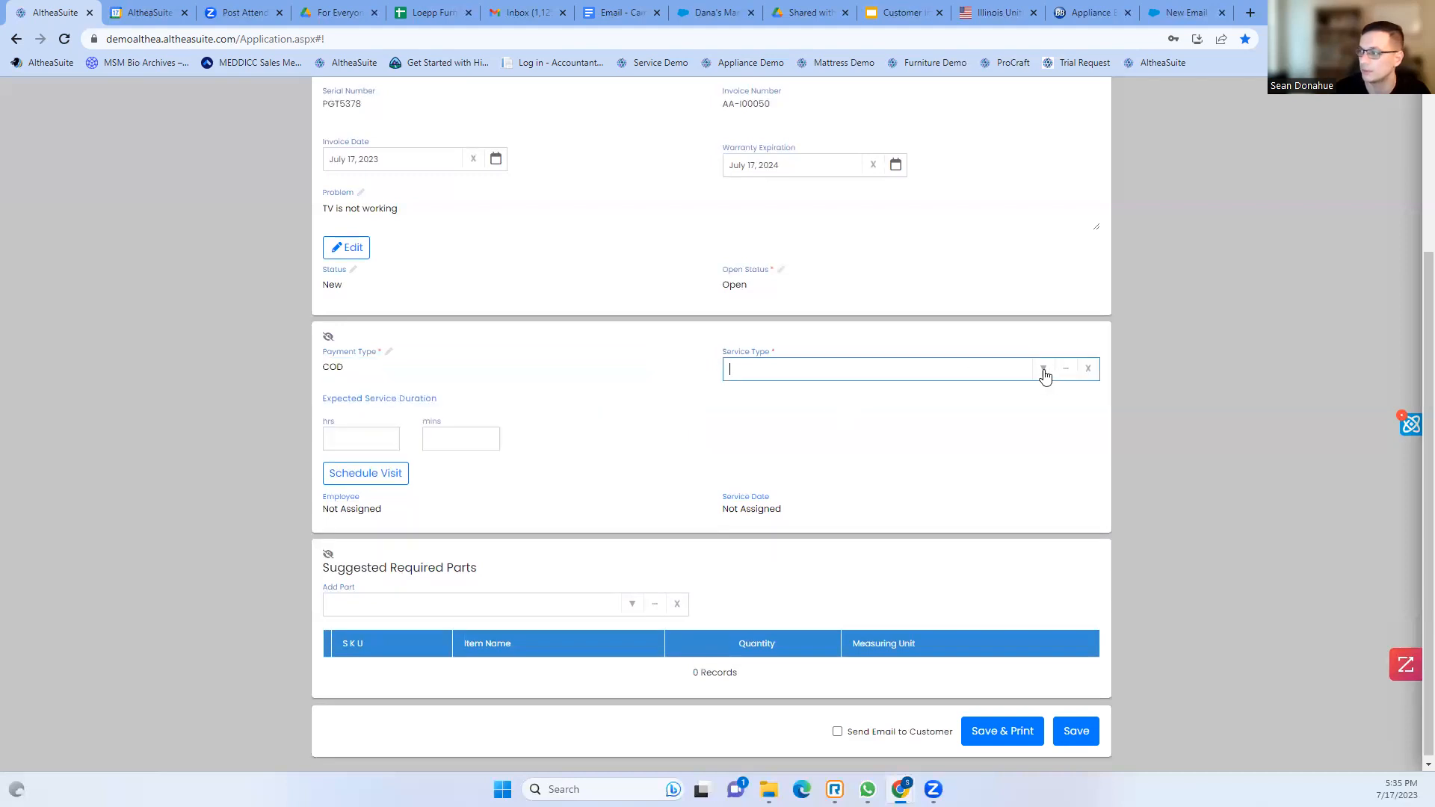
pyautogui.click(1002, 483)
pyautogui.click(609, 410)
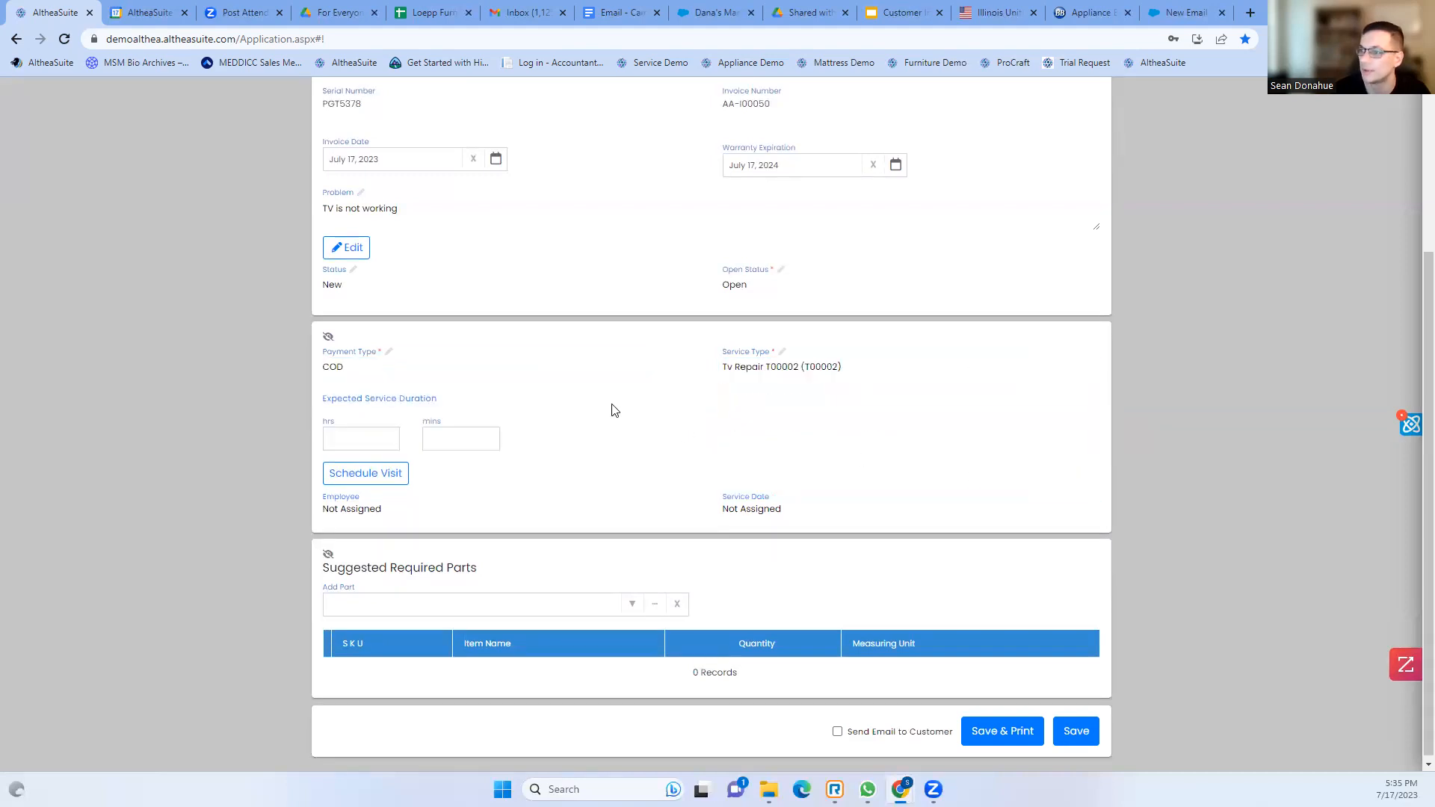
# Set the expected service duration to 1 hour and open the availability calendar for scheduling the visit
pyautogui.click(354, 441)
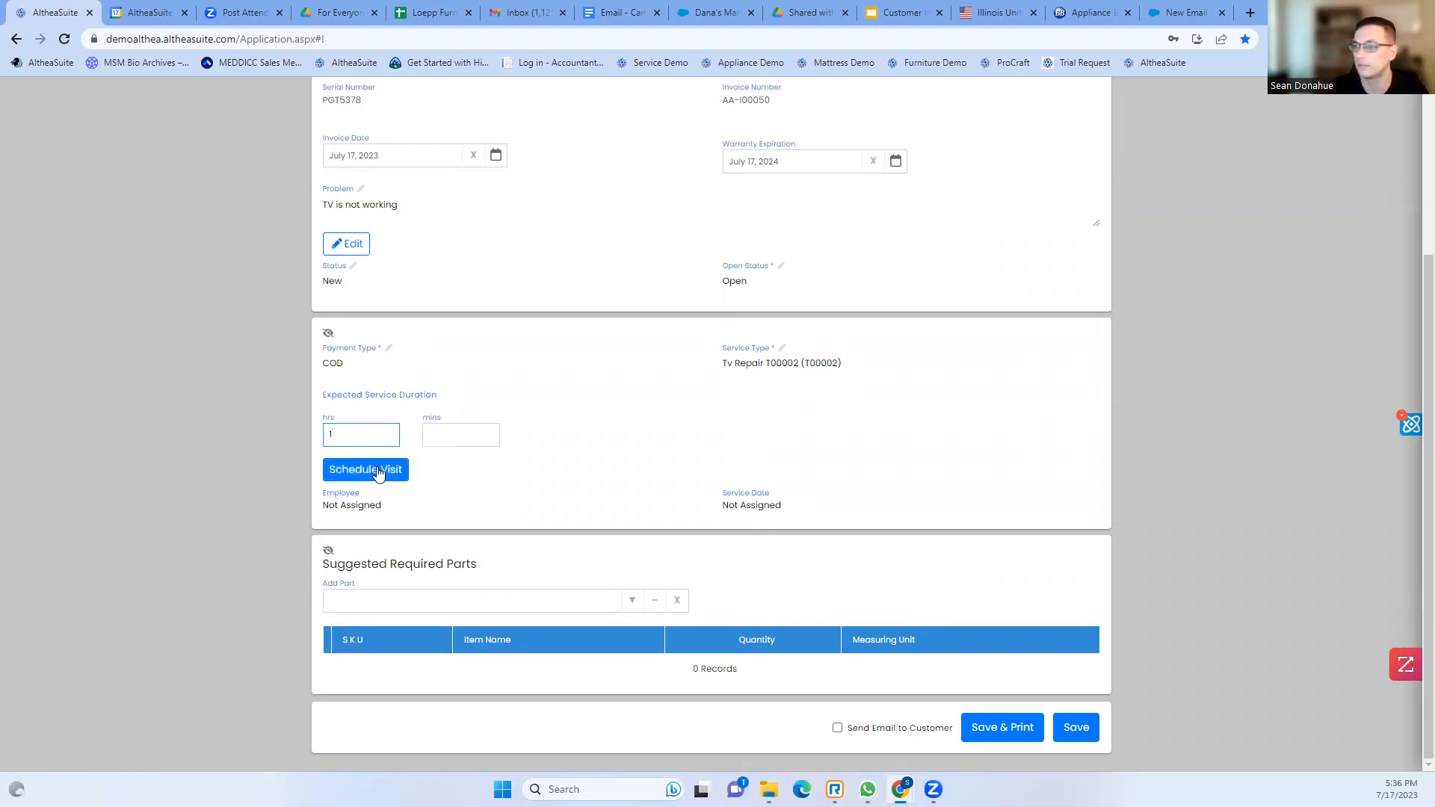
pyautogui.click(365, 470)
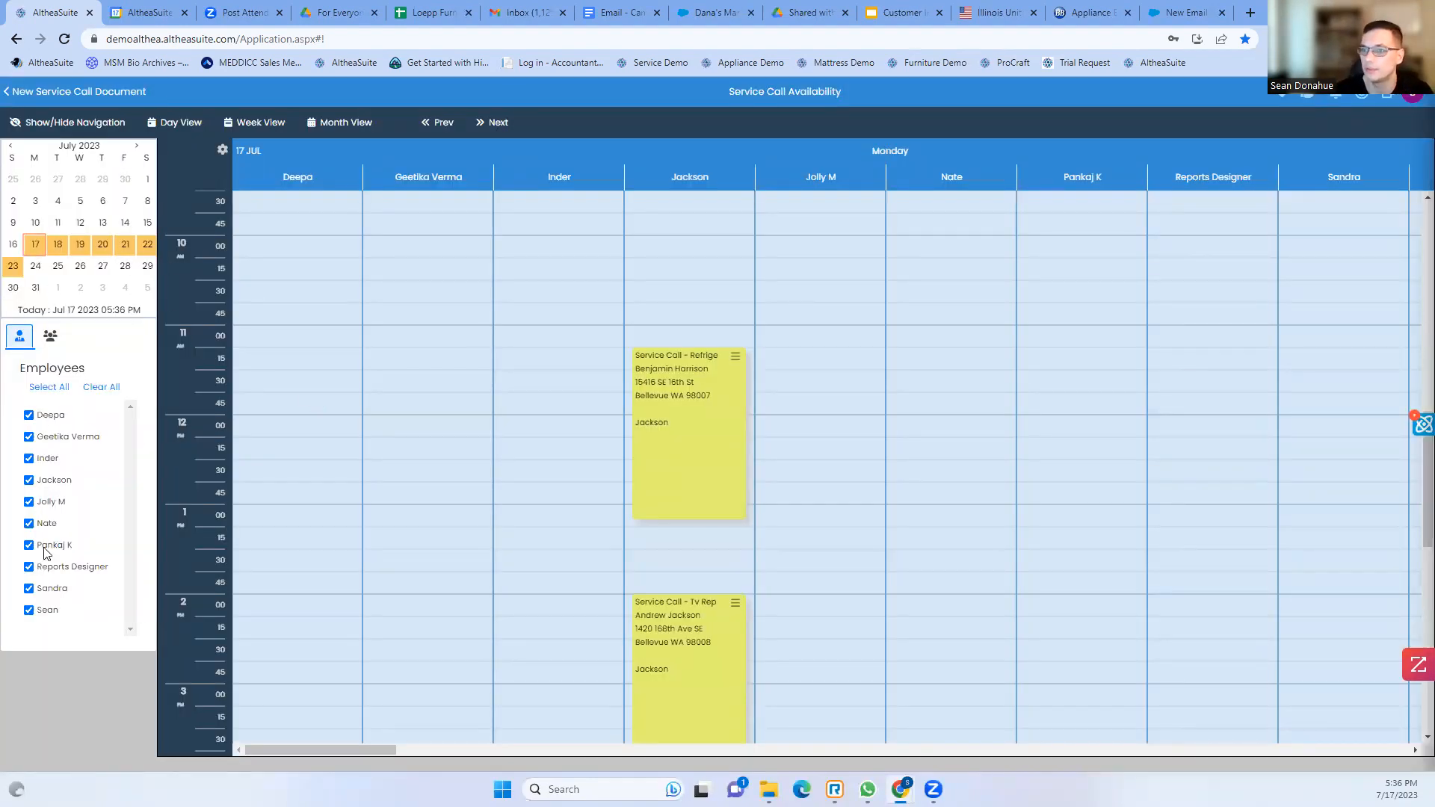
# Limit the availability calendar to the week of July 24, 2023 and only the sixth listed employee
pyautogui.click(91, 387)
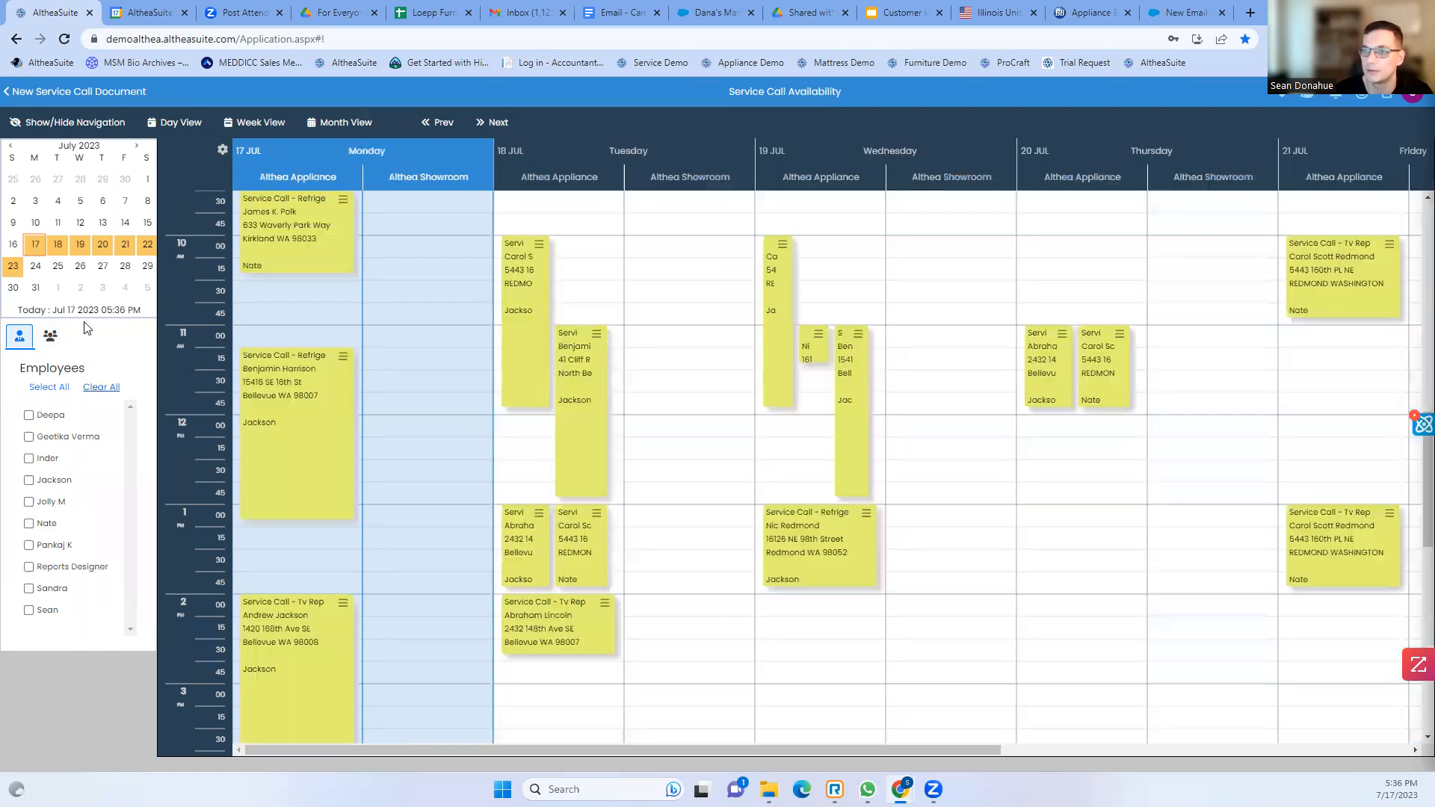
pyautogui.click(37, 268)
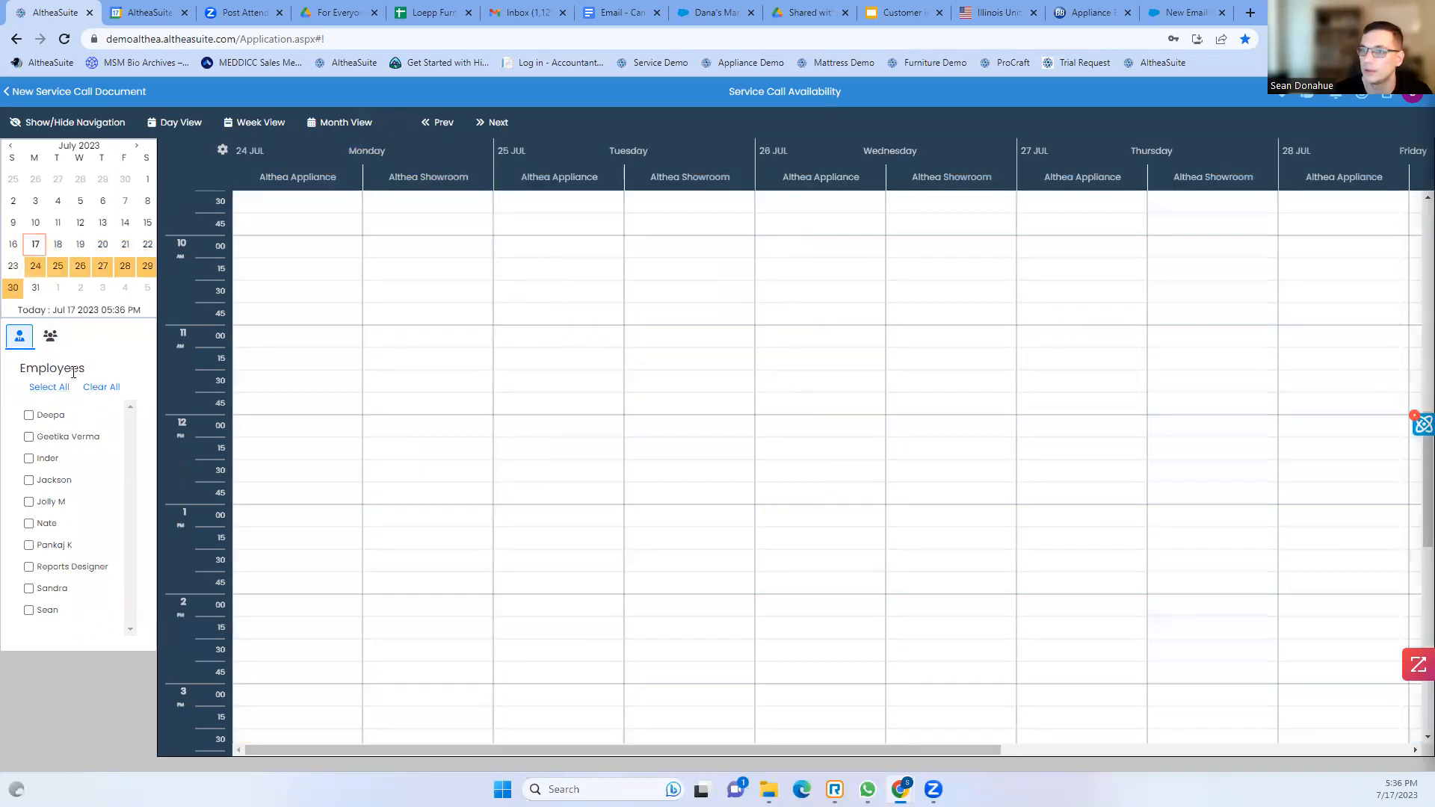
pyautogui.click(29, 524)
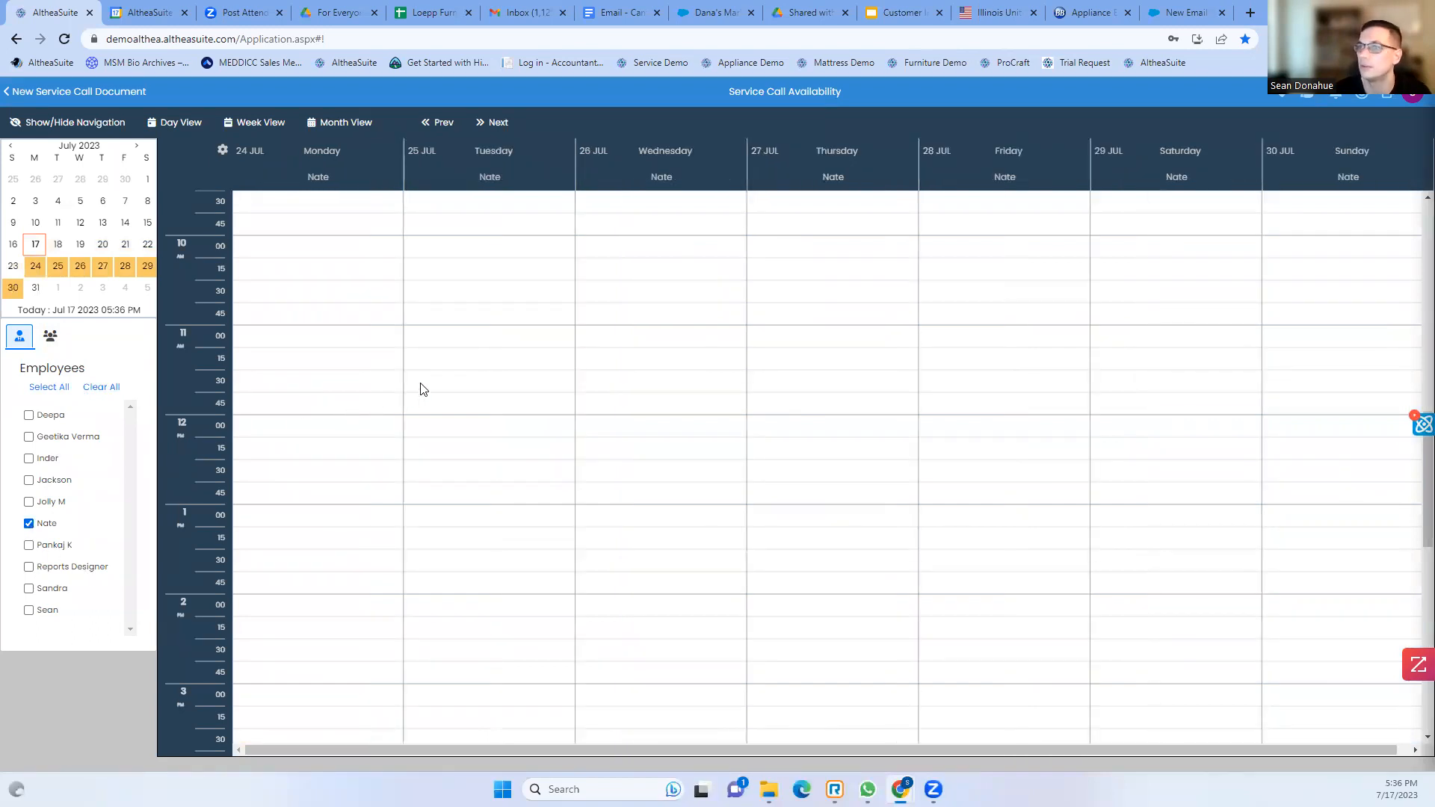
# Book and save a service call appointment for Tuesday, July 25, 2023, from 10:00 to 11:00 AM
pyautogui.scroll(1, 424, 383)
pyautogui.rightClick(457, 323)
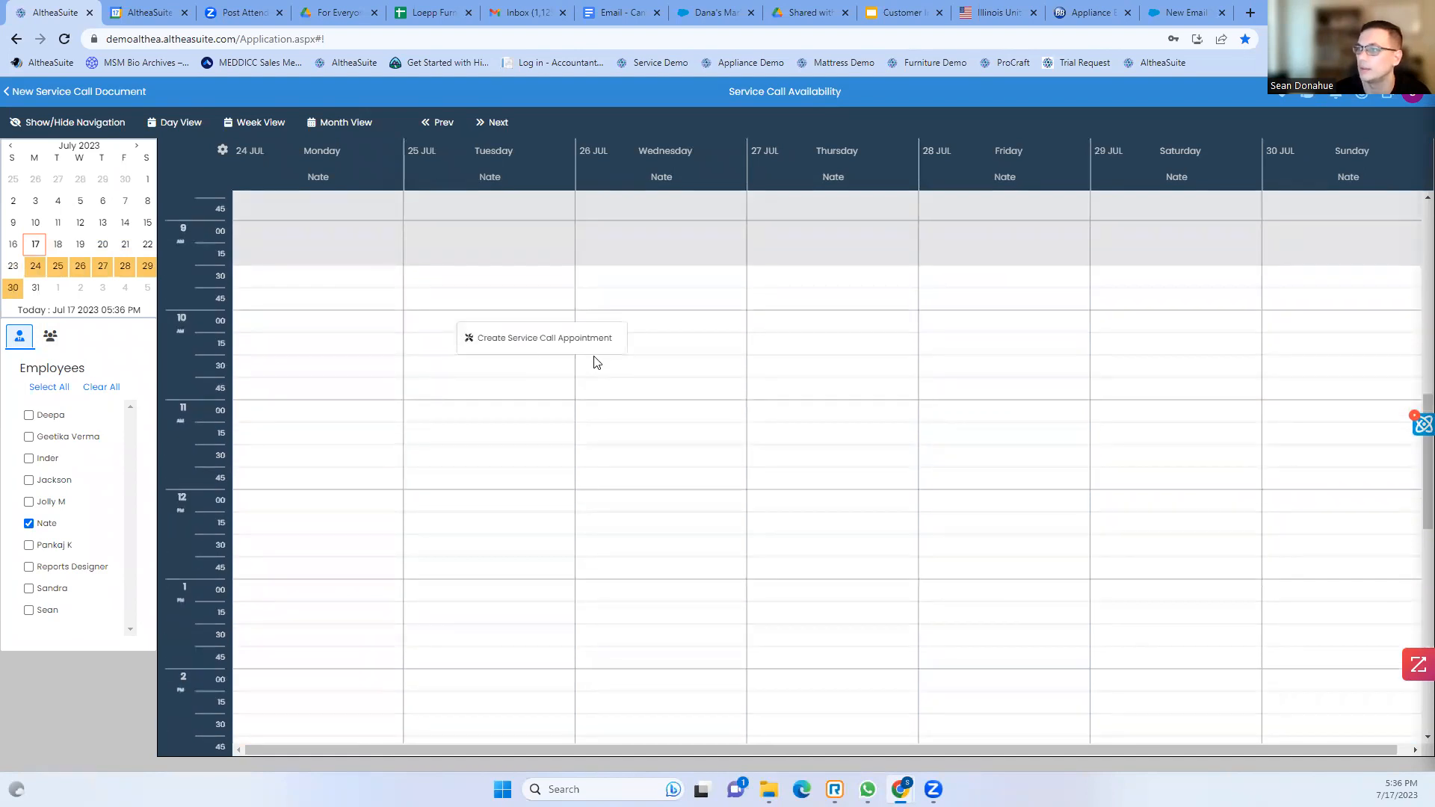
pyautogui.click(539, 342)
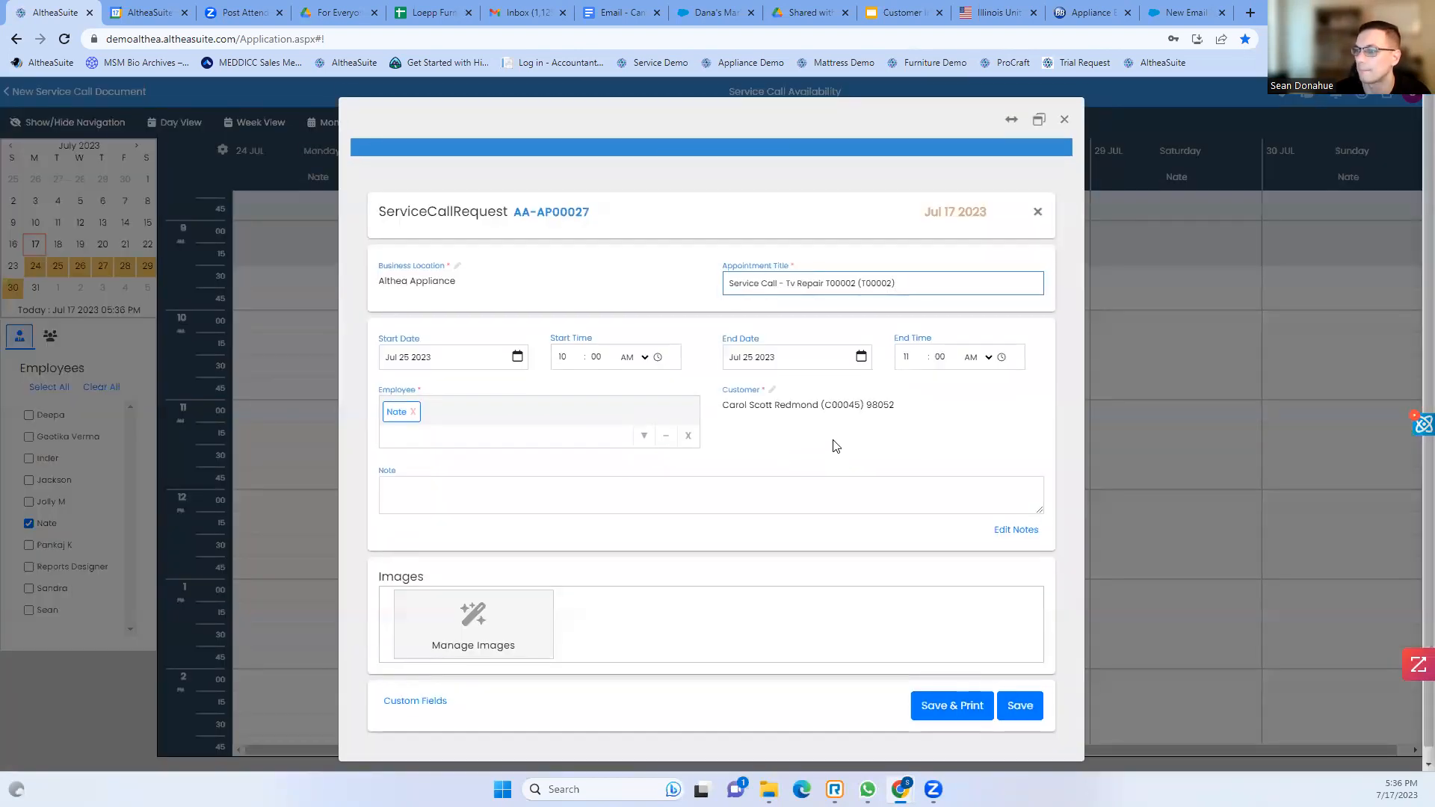
pyautogui.click(671, 468)
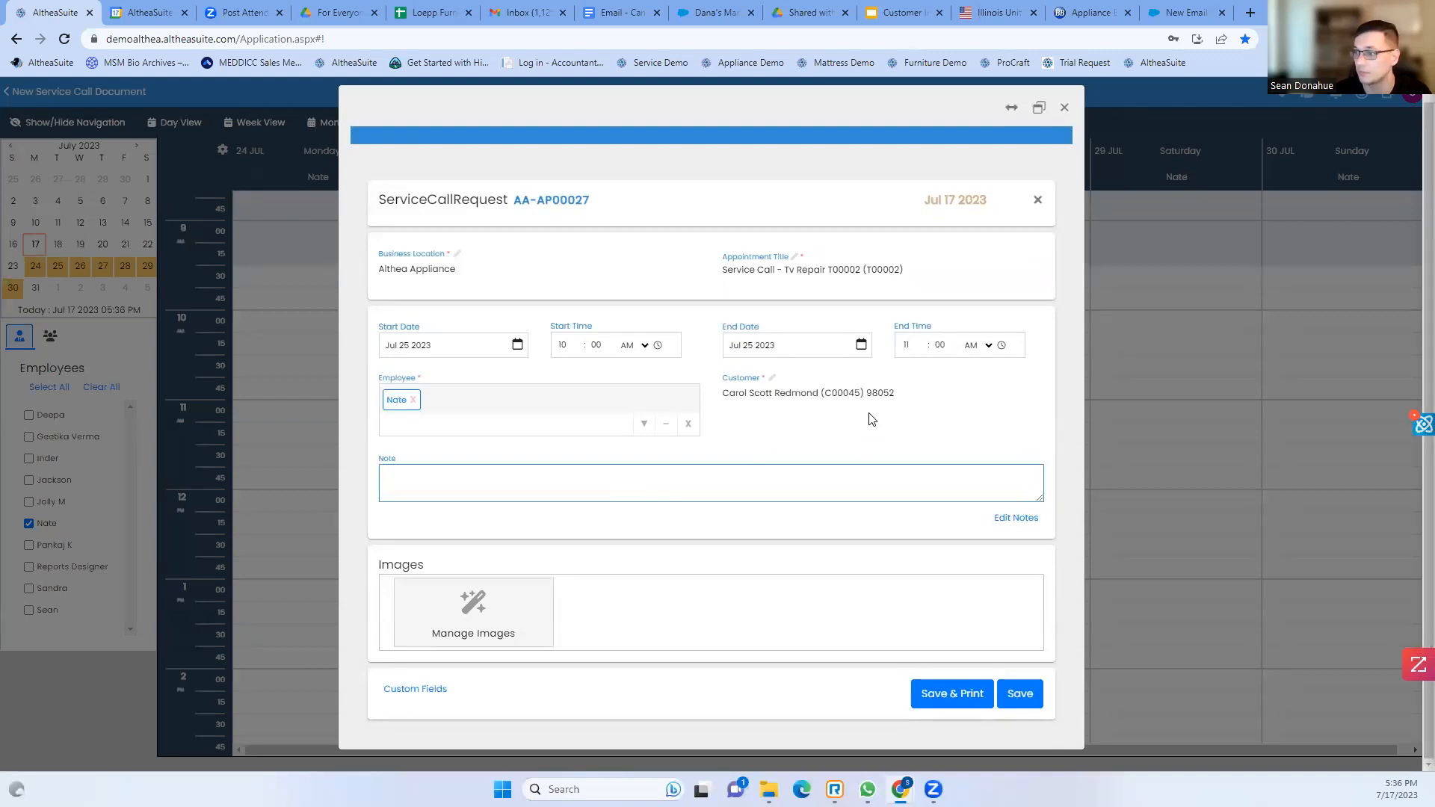
pyautogui.click(1023, 693)
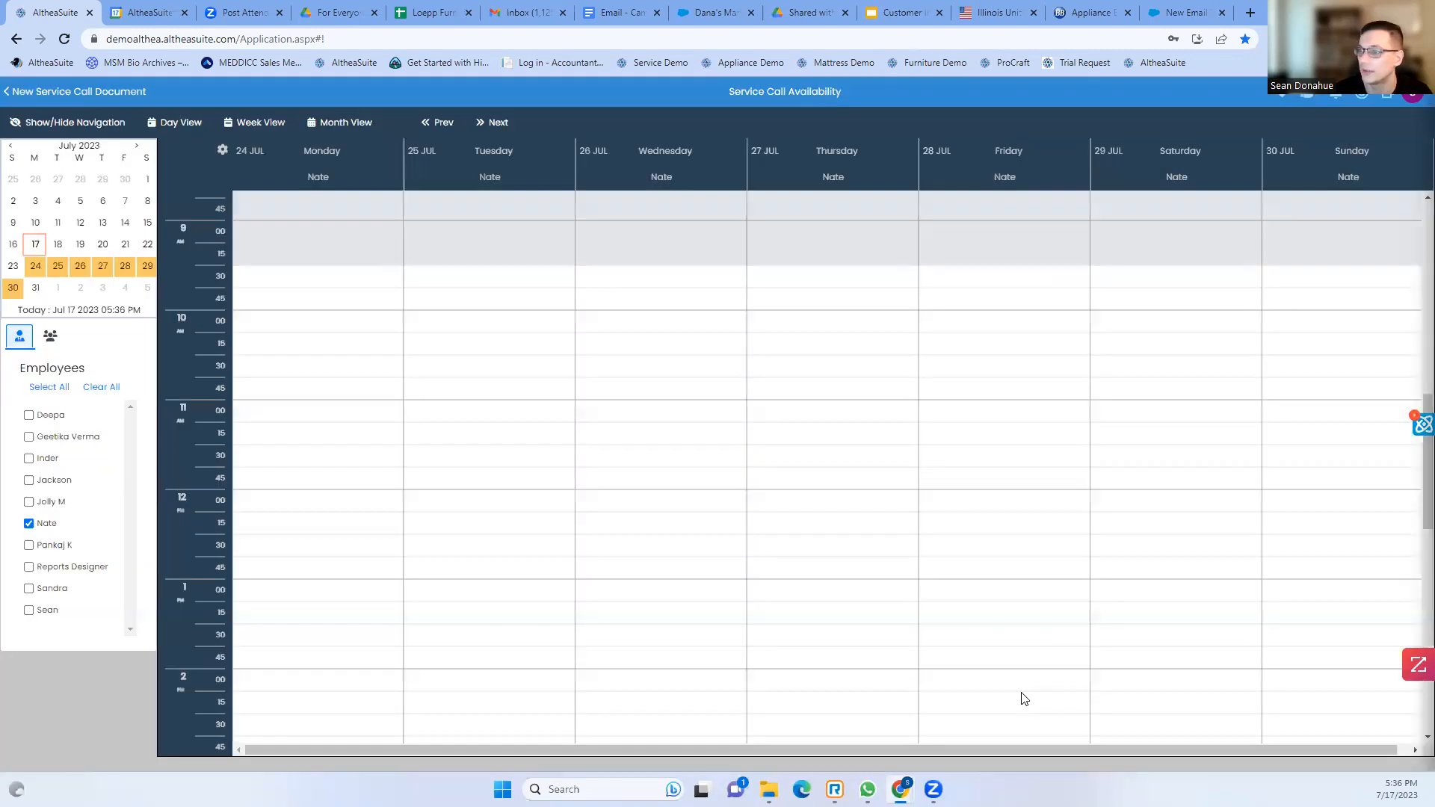
pyautogui.click(21, 92)
# Add the Samsung BN44-00787A power supply replacement board (T00030) from TV Parts as a suggested required part
pyautogui.scroll(-3, 608, 477)
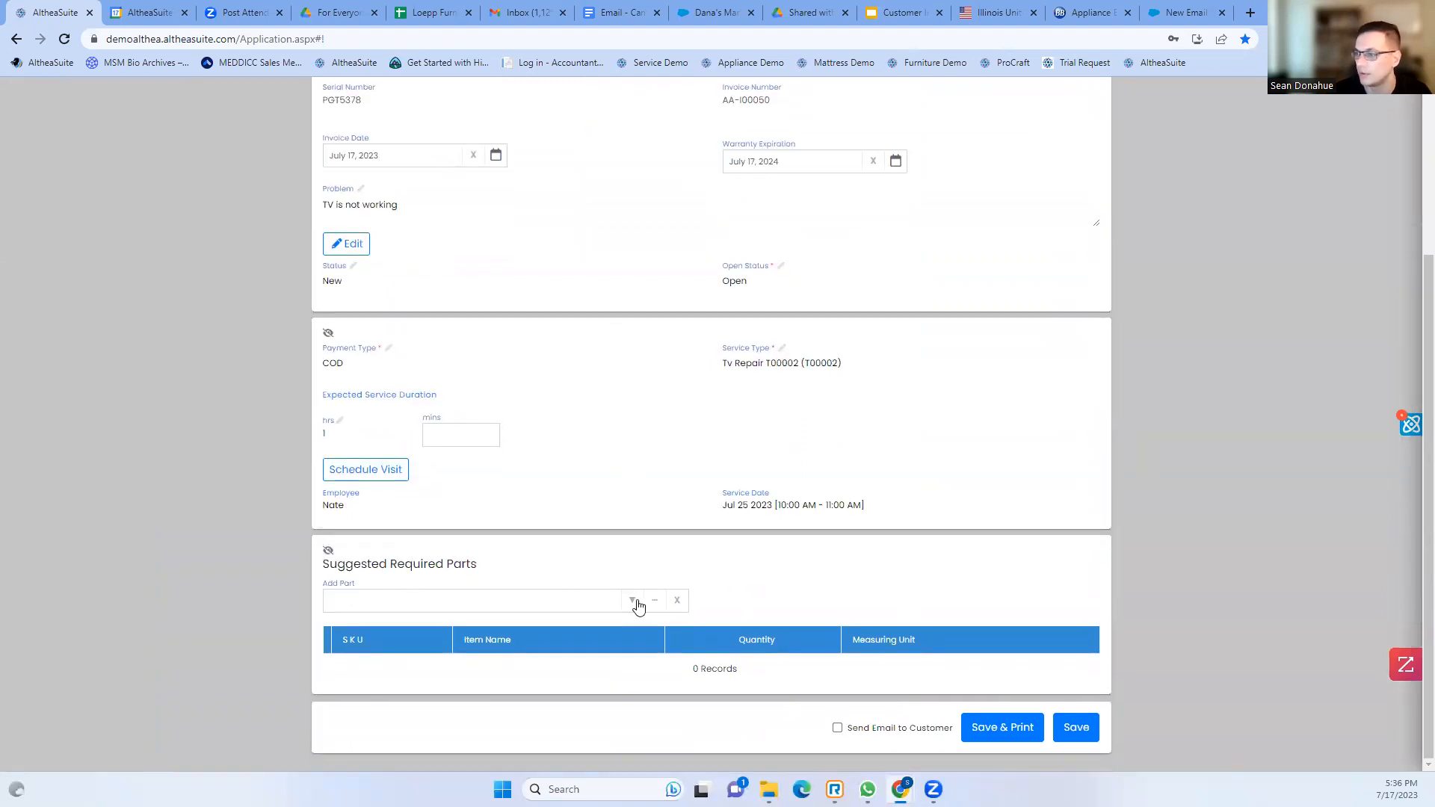
pyautogui.scroll(2, 565, 545)
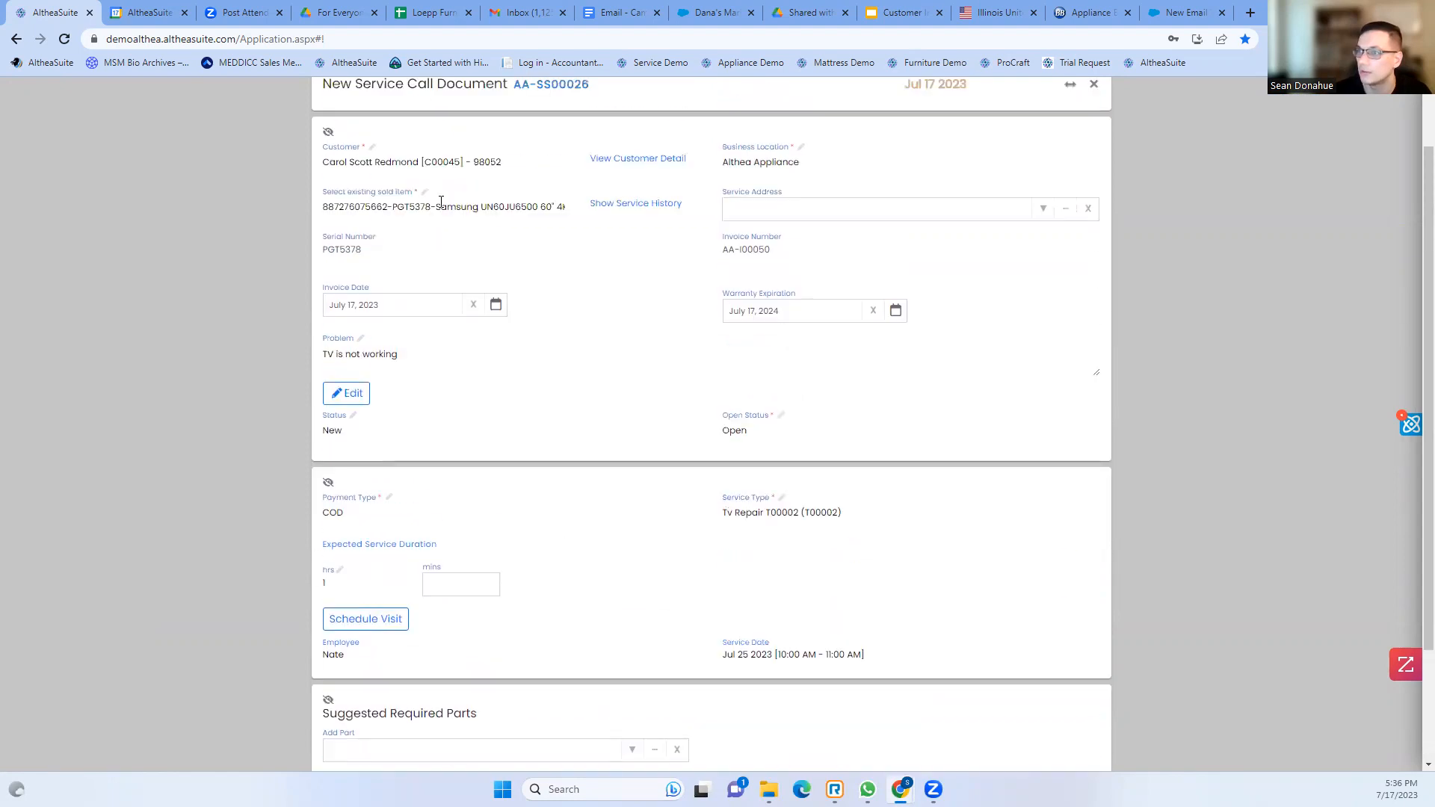
pyautogui.scroll(-2, 632, 441)
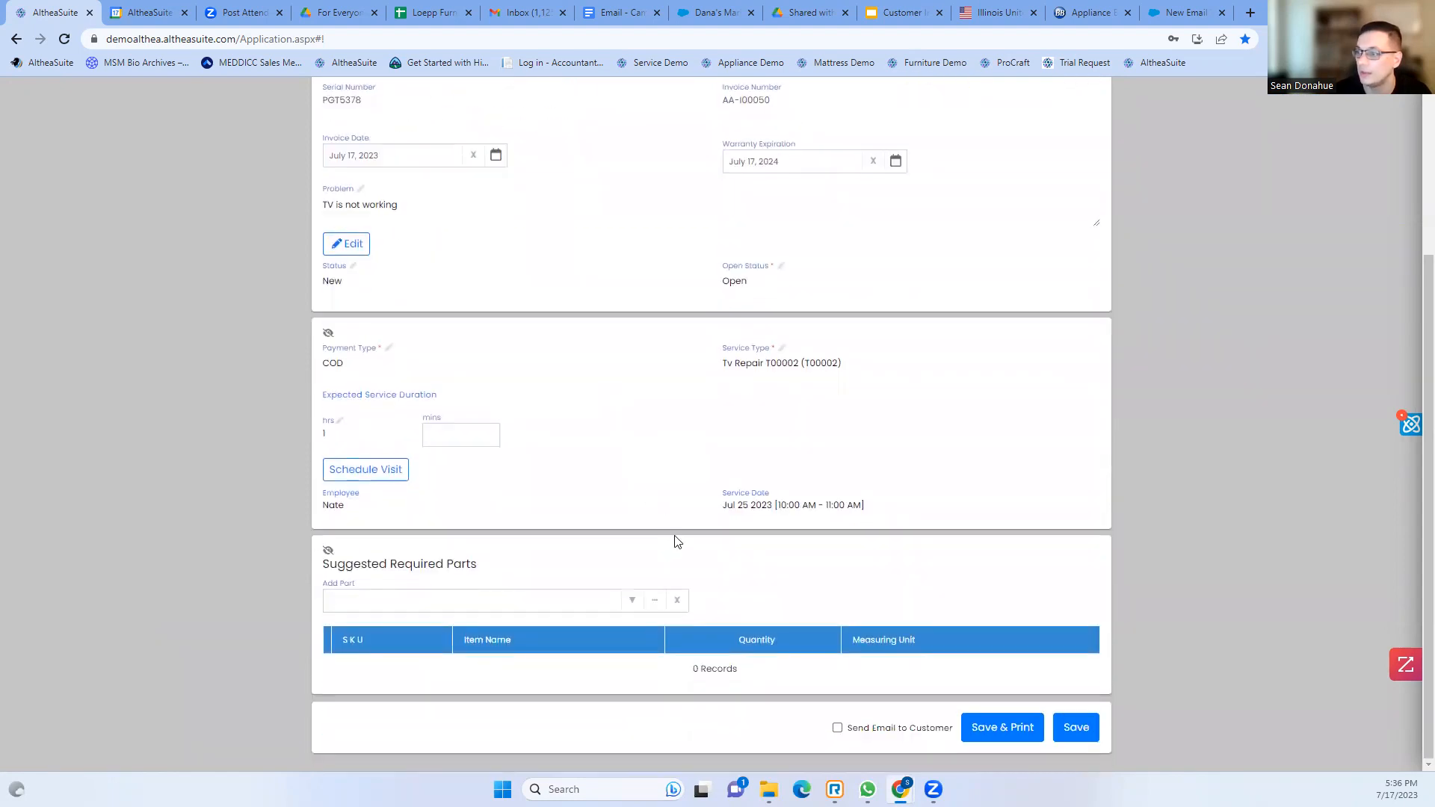
pyautogui.click(655, 602)
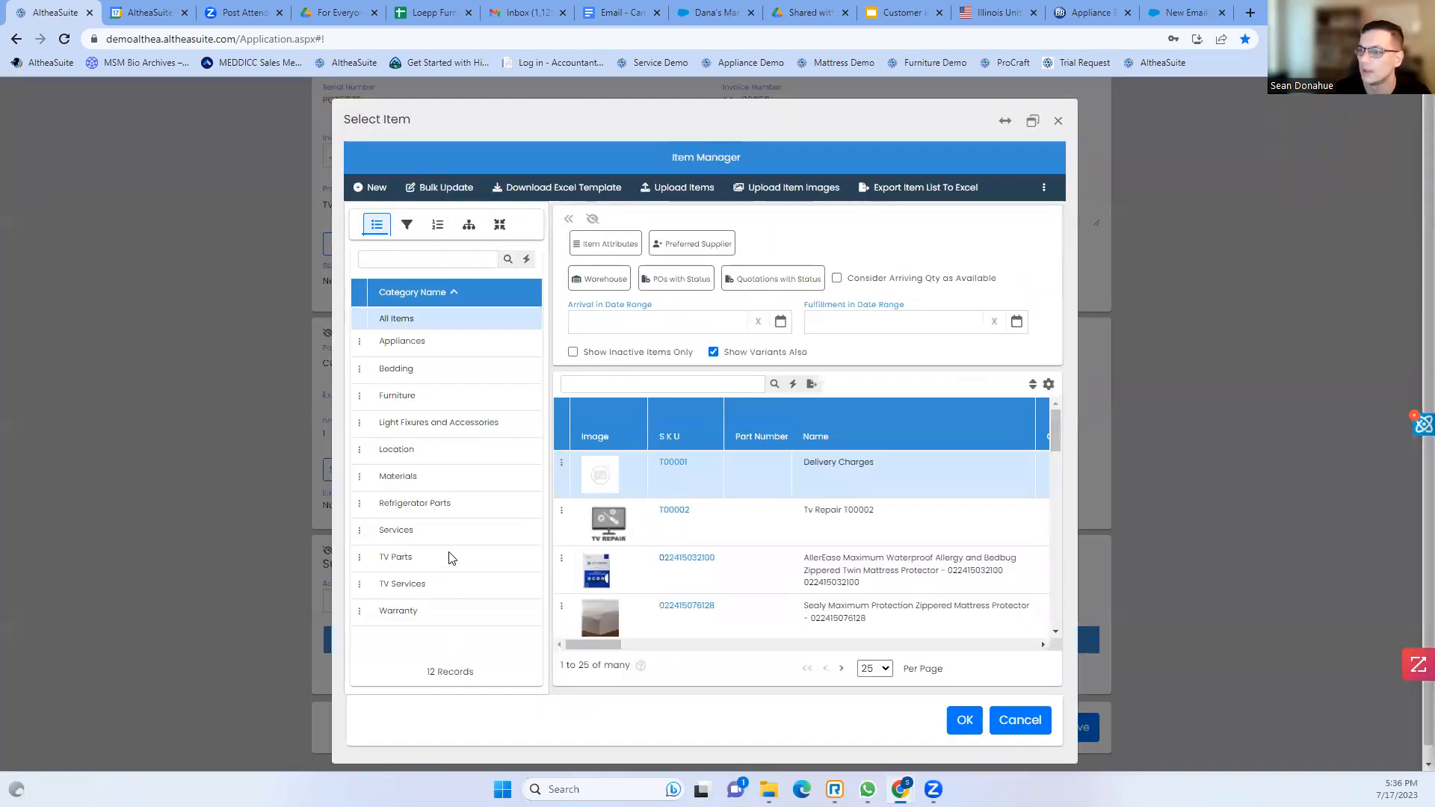
pyautogui.click(441, 547)
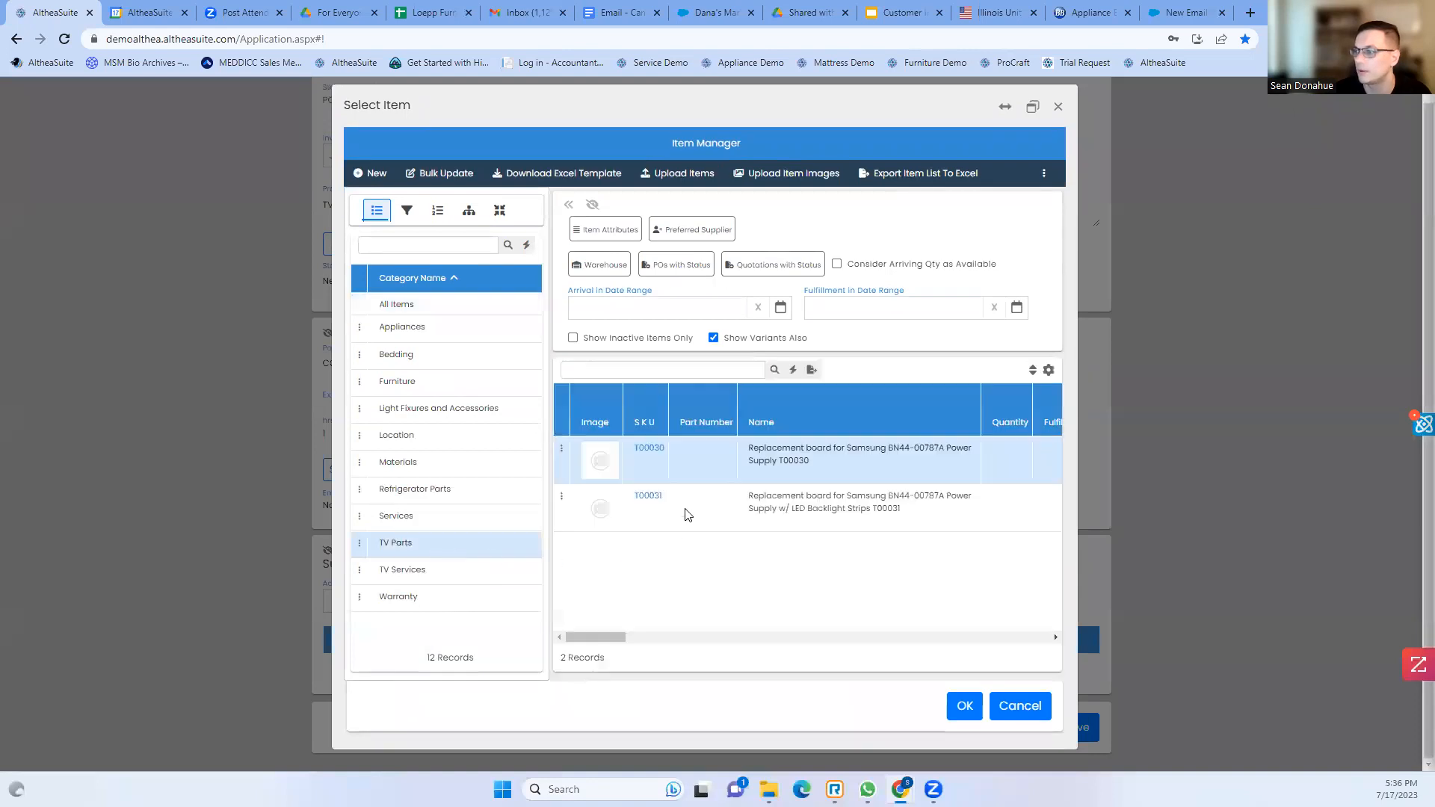
pyautogui.click(963, 706)
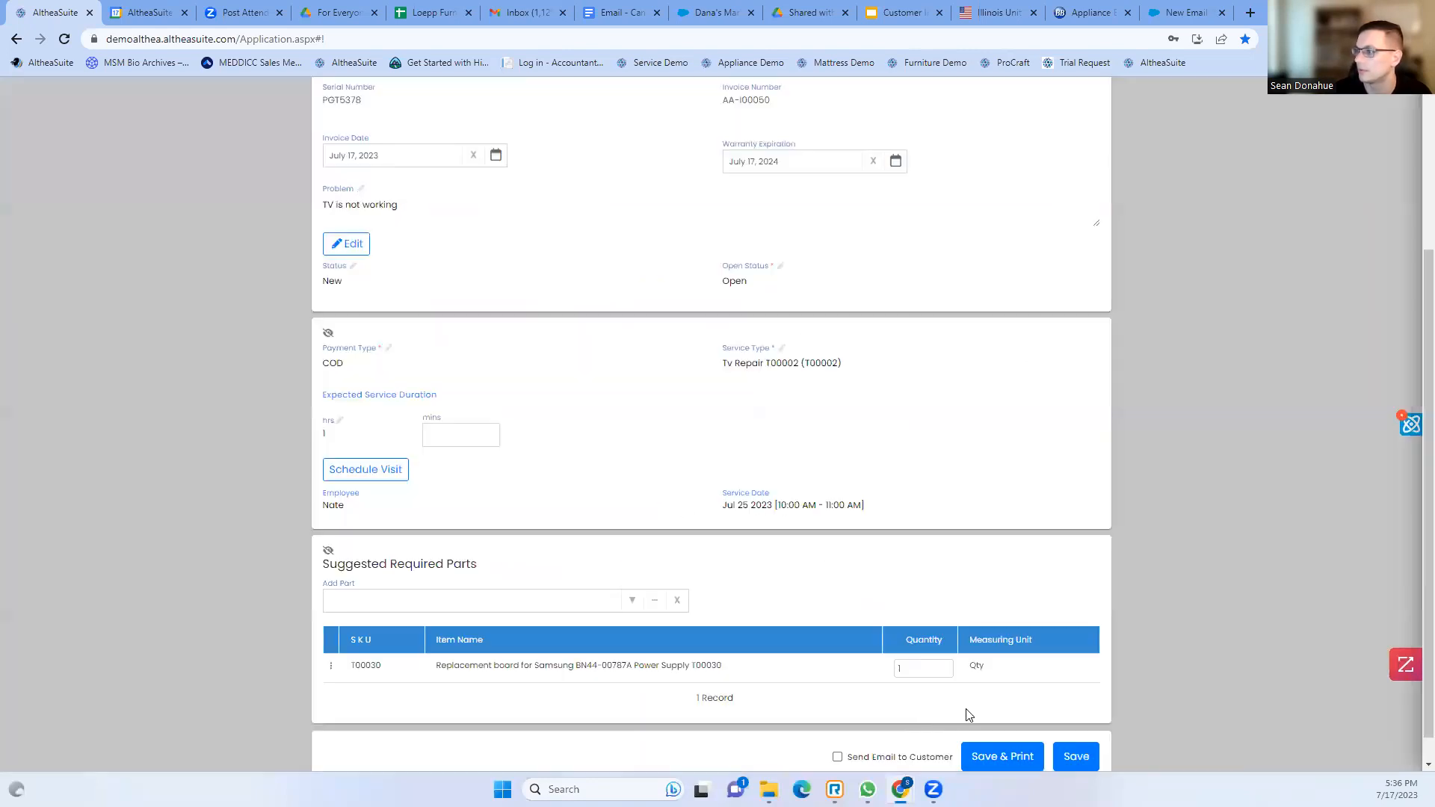
# Enable sending an email to the customer for this service call document
pyautogui.scroll(-1, 778, 643)
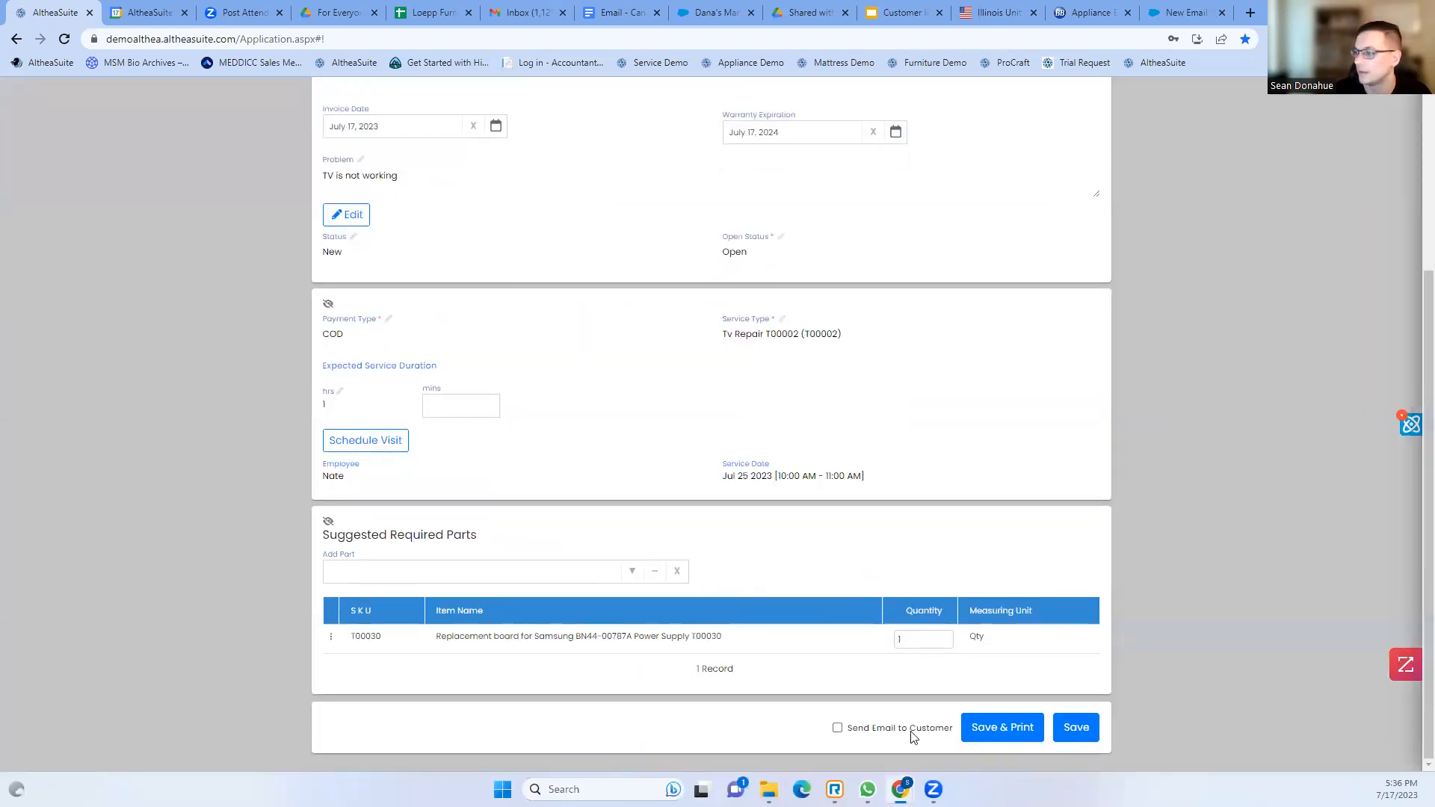
pyautogui.click(837, 728)
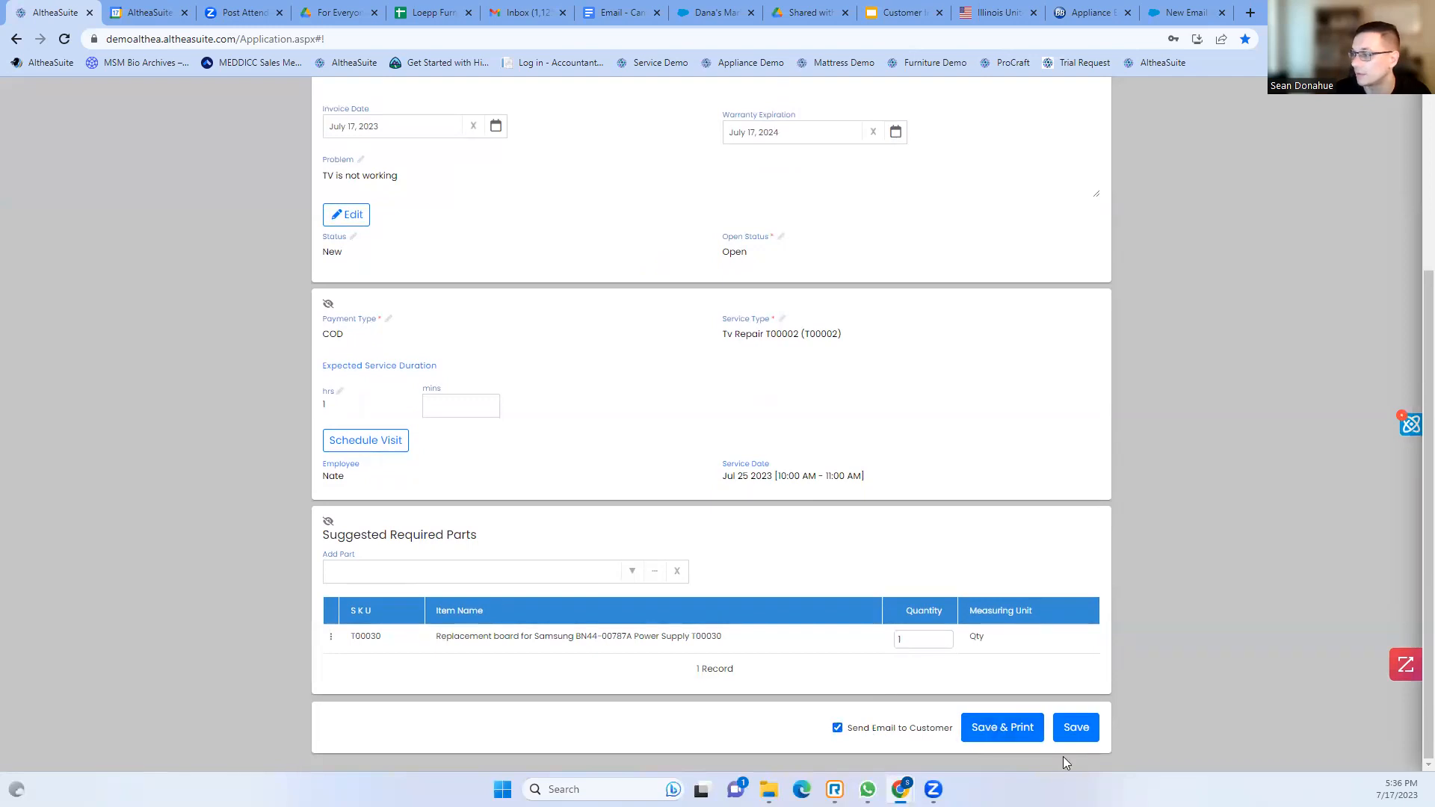
# Save and print the service call document, review its service ticket at 90% zoom, and close the printout
pyautogui.click(997, 729)
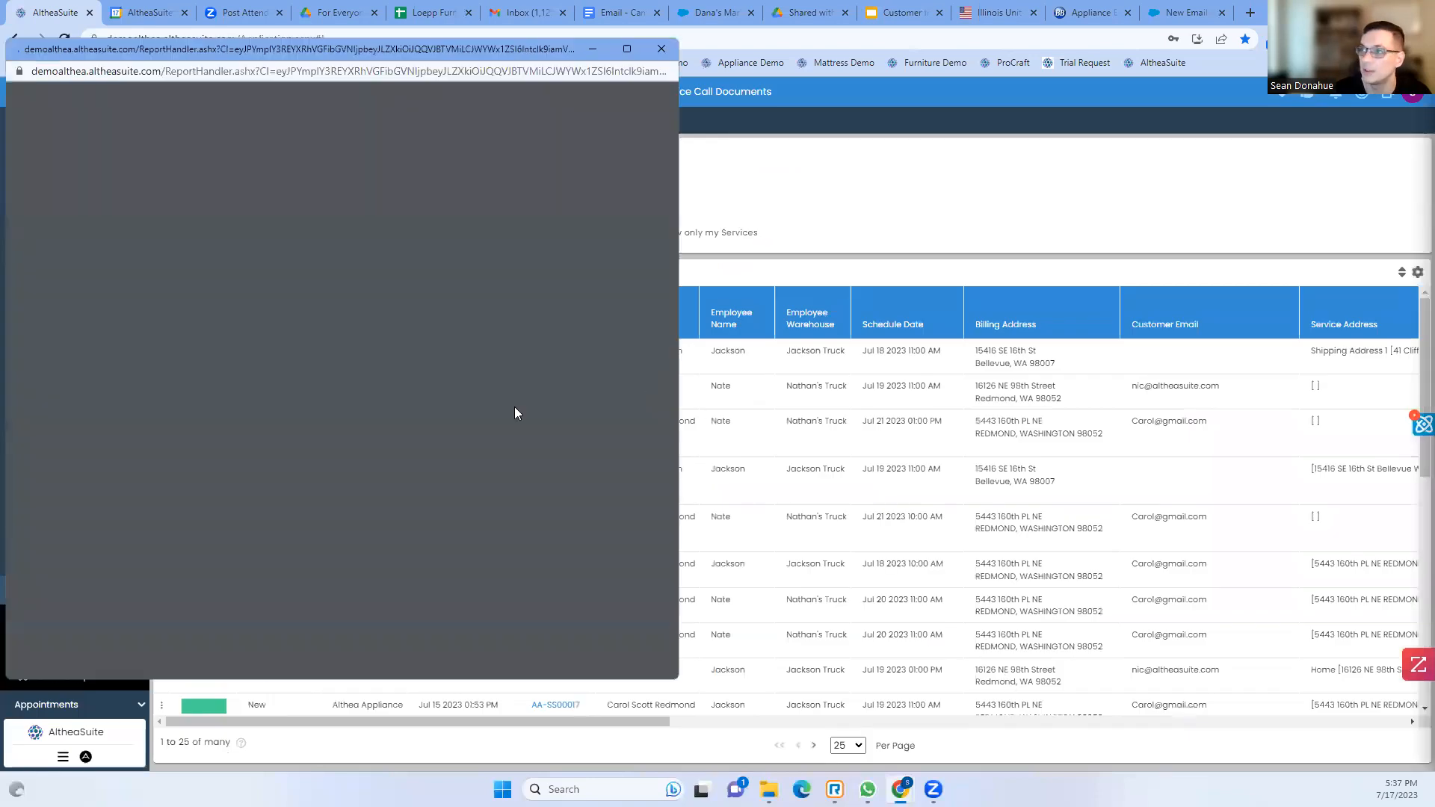
pyautogui.moveTo(1151, 704); pyautogui.dragTo(1155, 703)
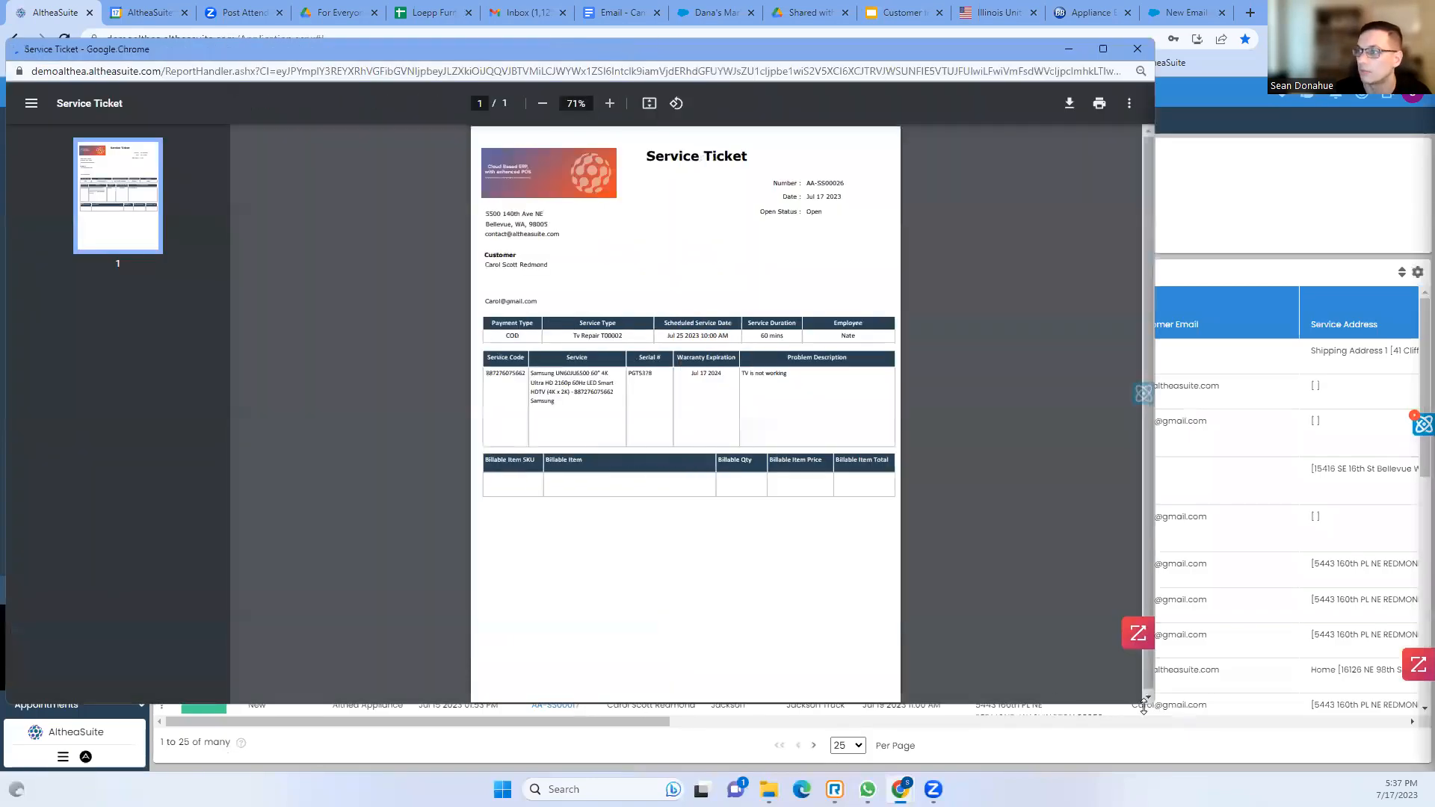
pyautogui.click(609, 105)
pyautogui.click(608, 105)
pyautogui.click(609, 105)
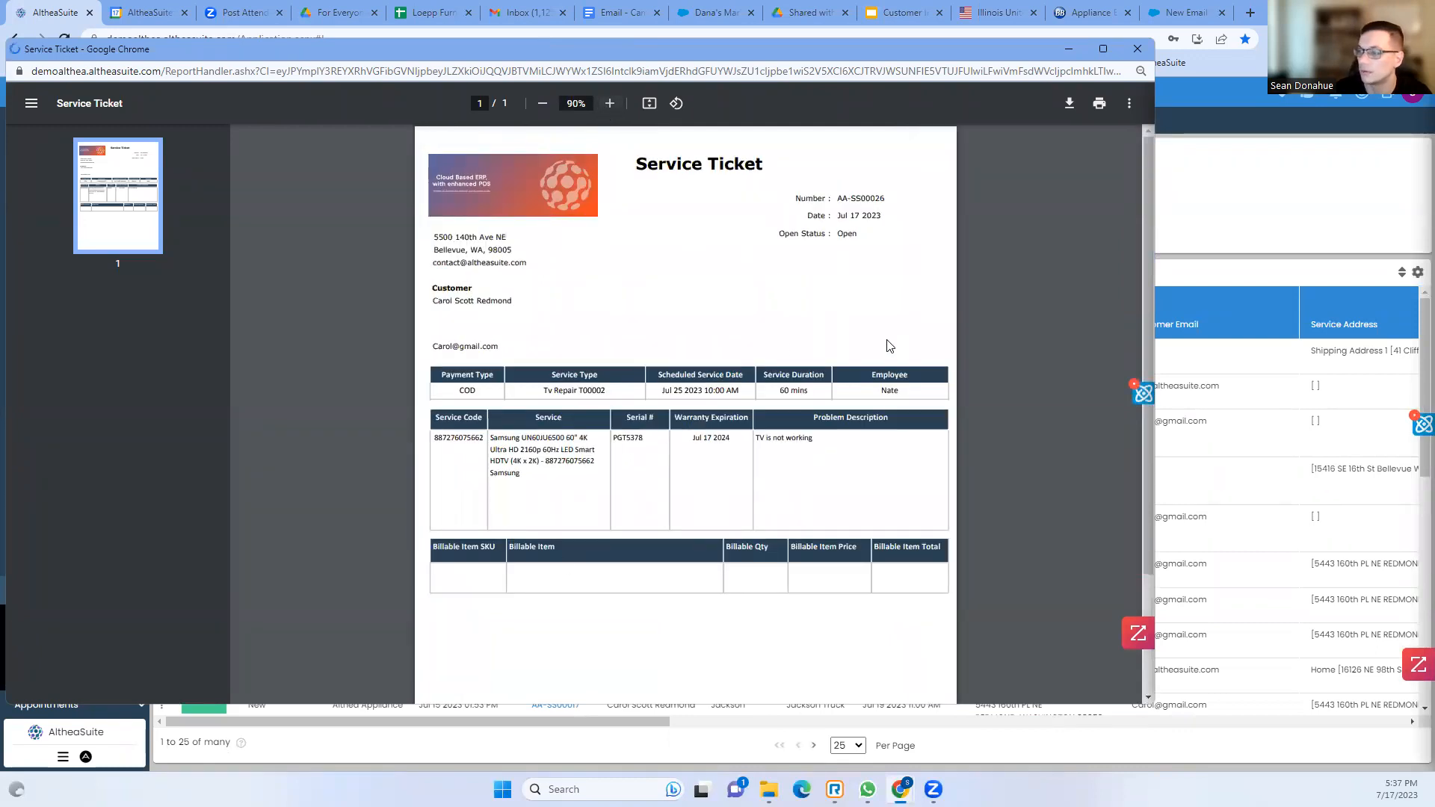
pyautogui.scroll(-2, 702, 273)
pyautogui.scroll(2, 702, 271)
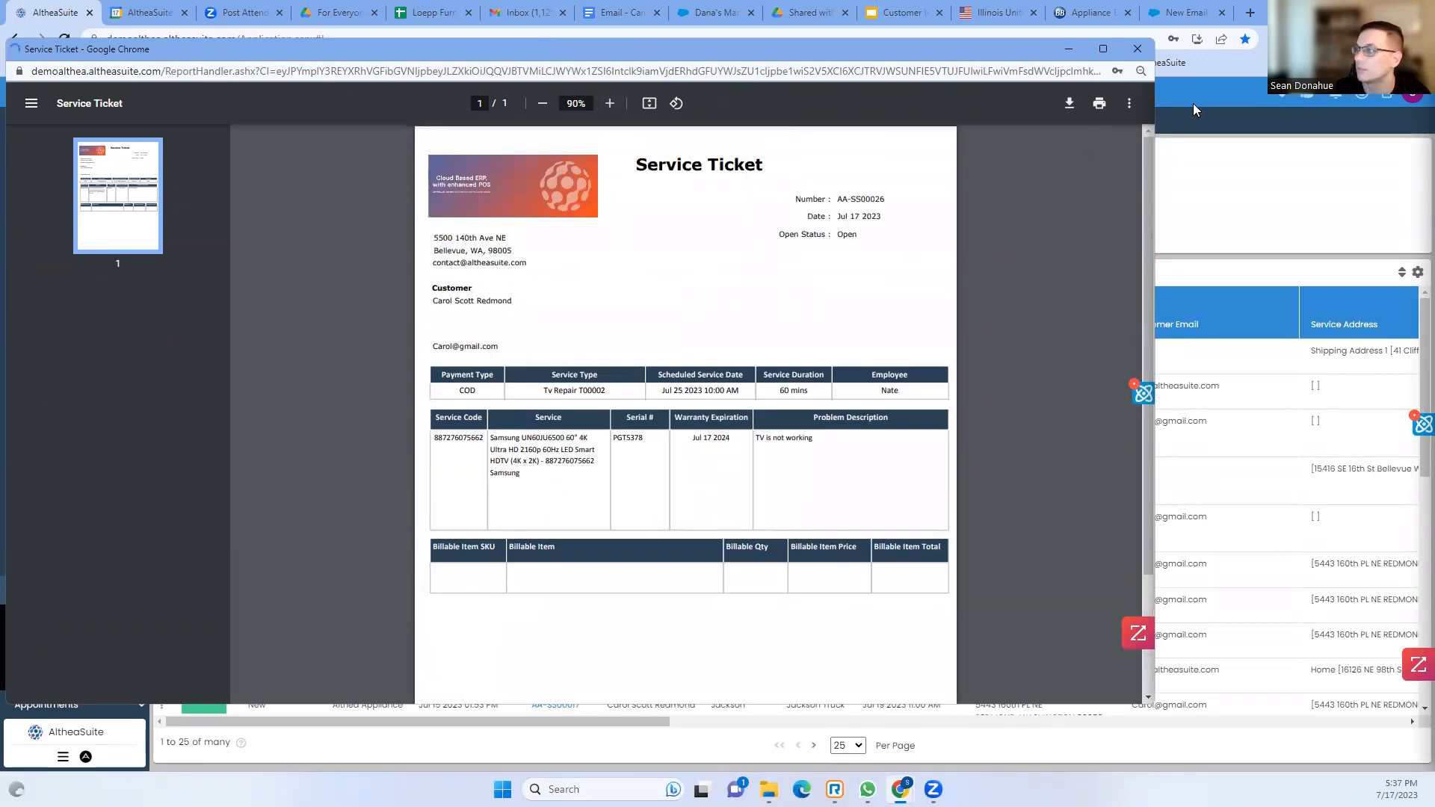
pyautogui.click(1137, 48)
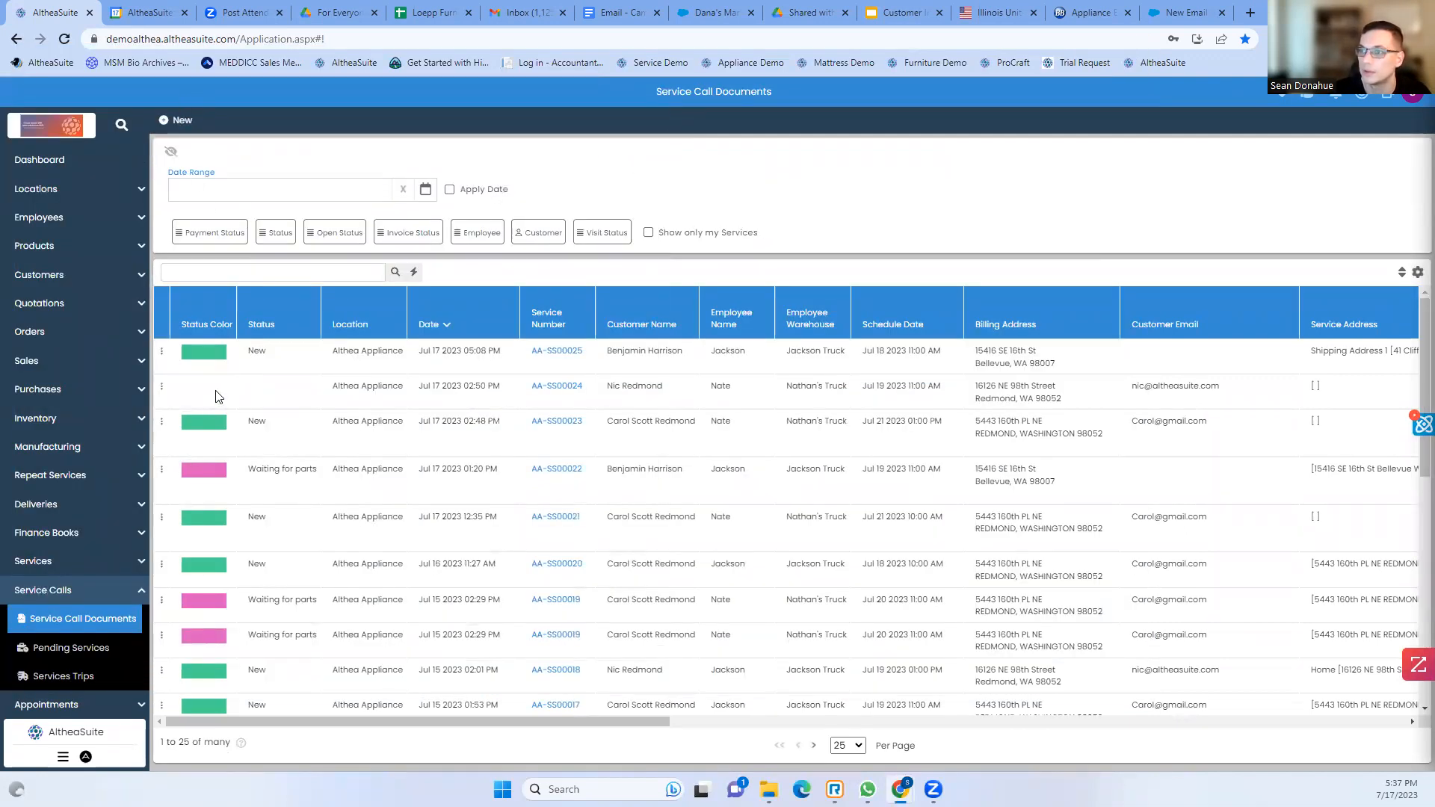
# Check the pending services and the service trips for the new visit, and return to the service call documents
pyautogui.scroll(-1, 231, 460)
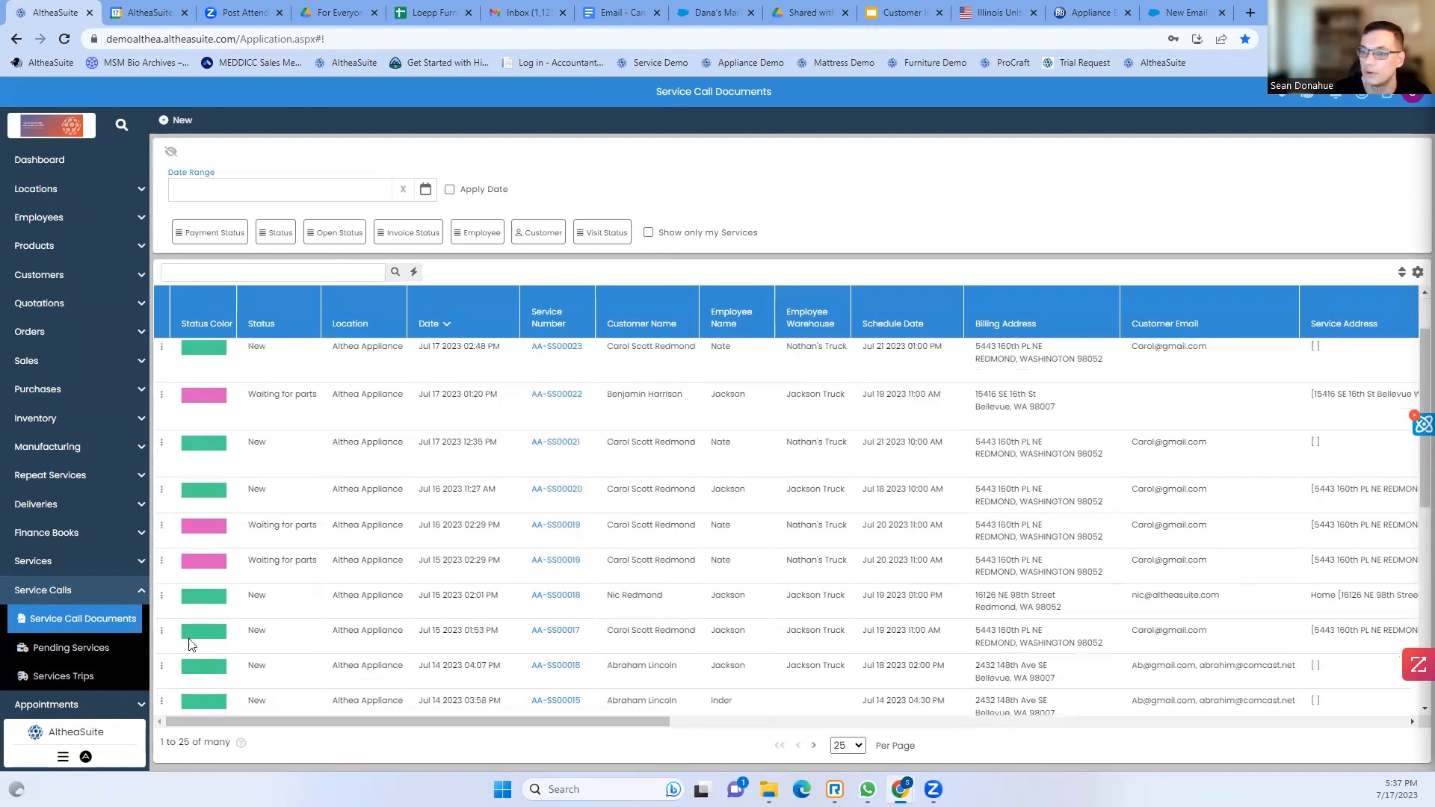
pyautogui.click(94, 656)
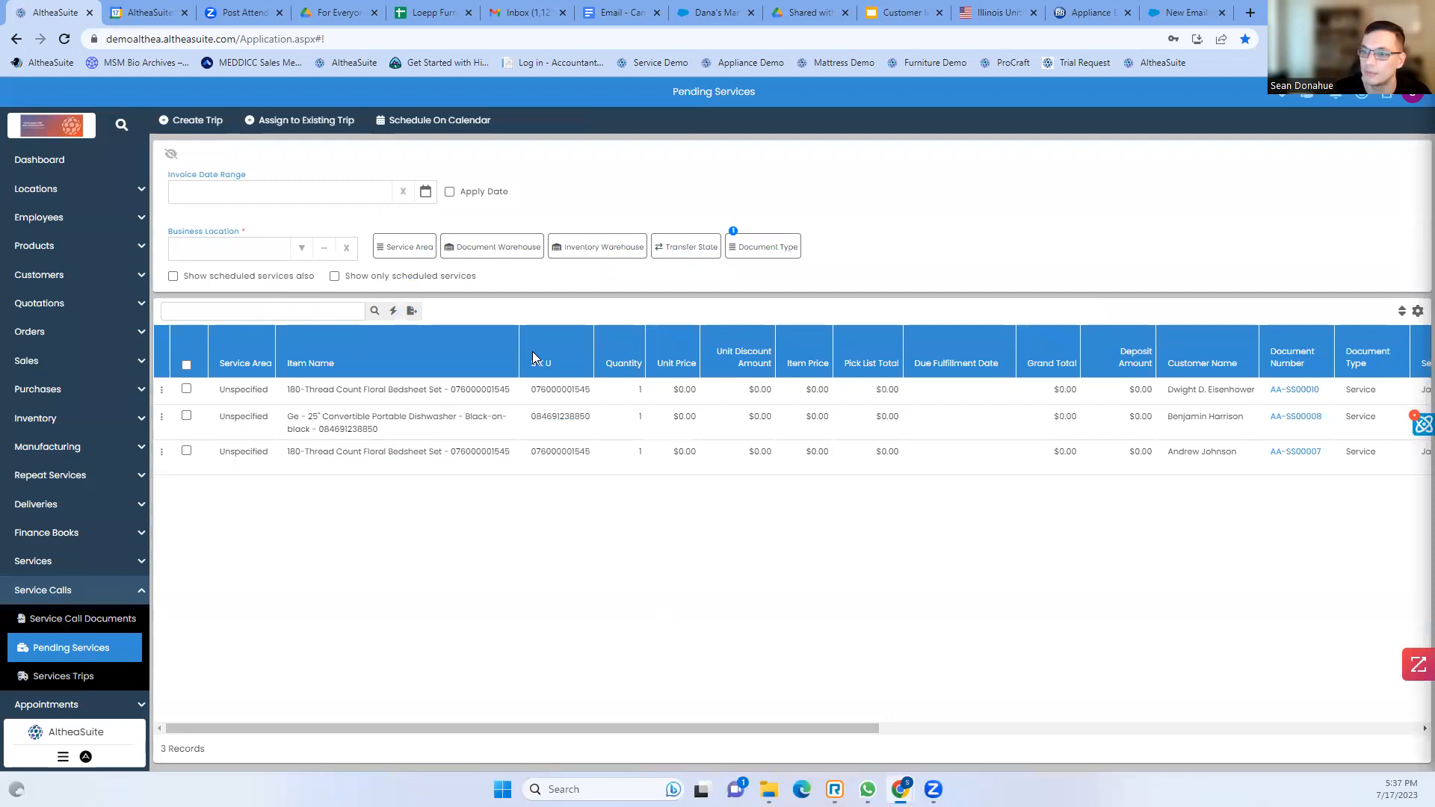
pyautogui.click(106, 680)
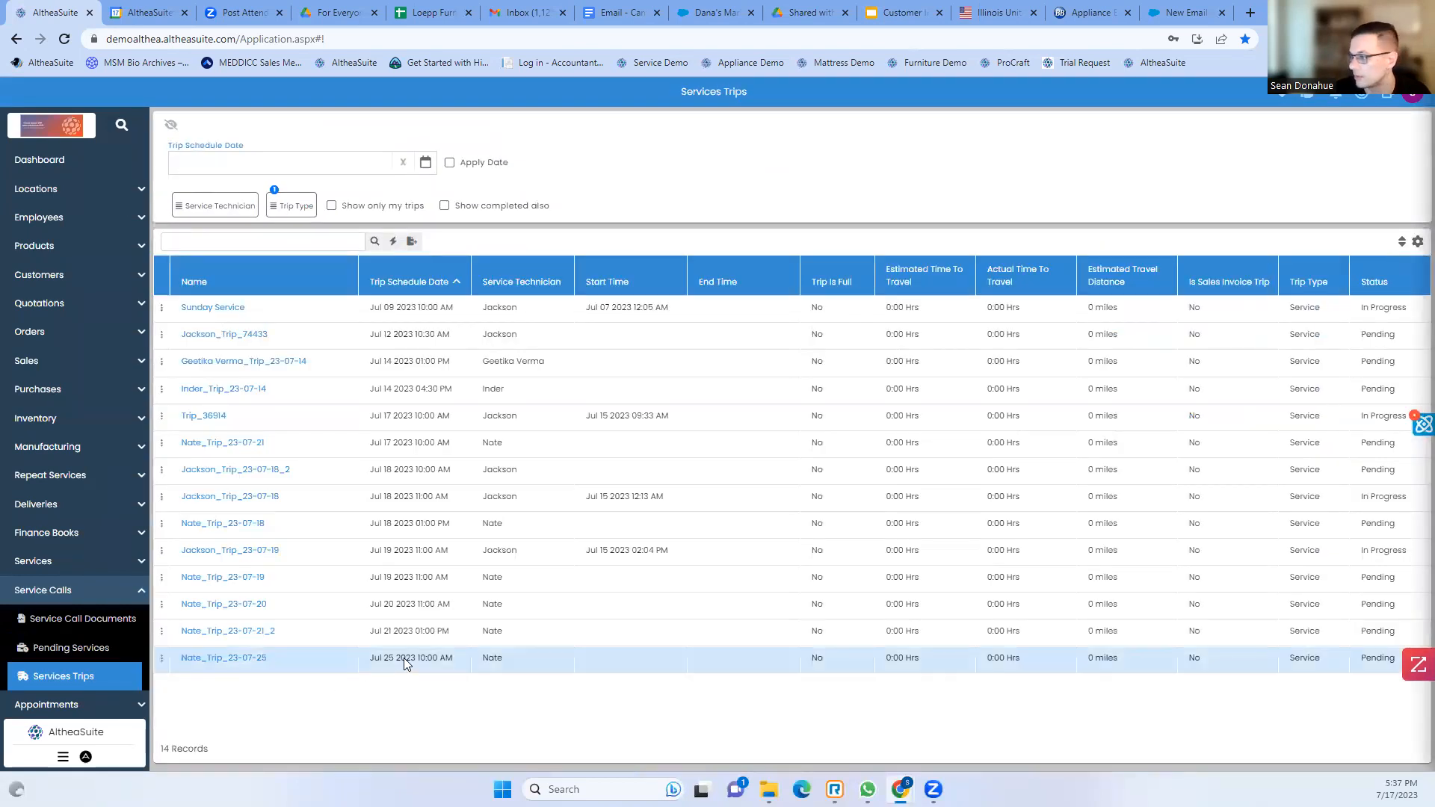
pyautogui.click(109, 623)
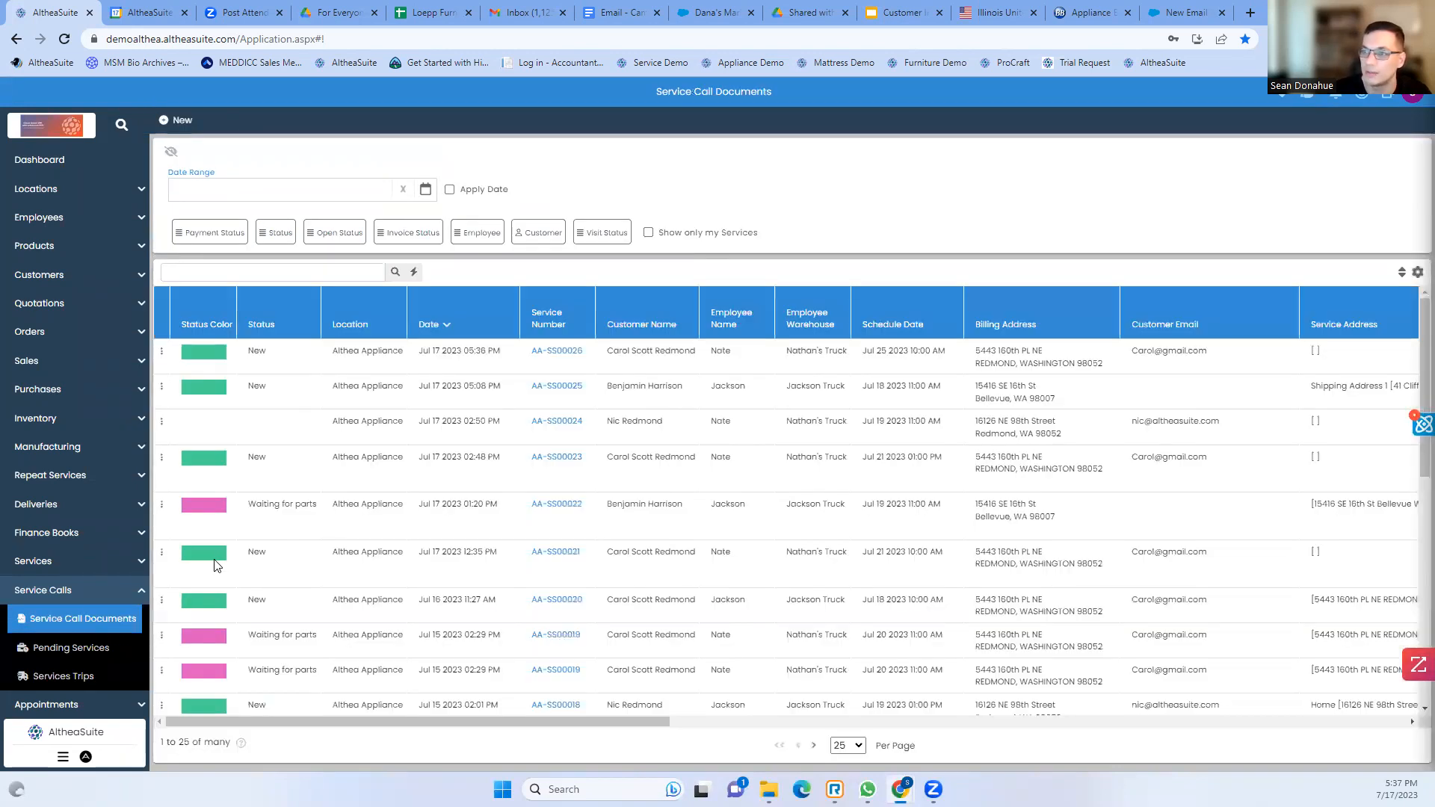
# Start another service call document for a different customer, choosing the previously sold Samsung 40in Flat Panel TV as the item
pyautogui.click(179, 119)
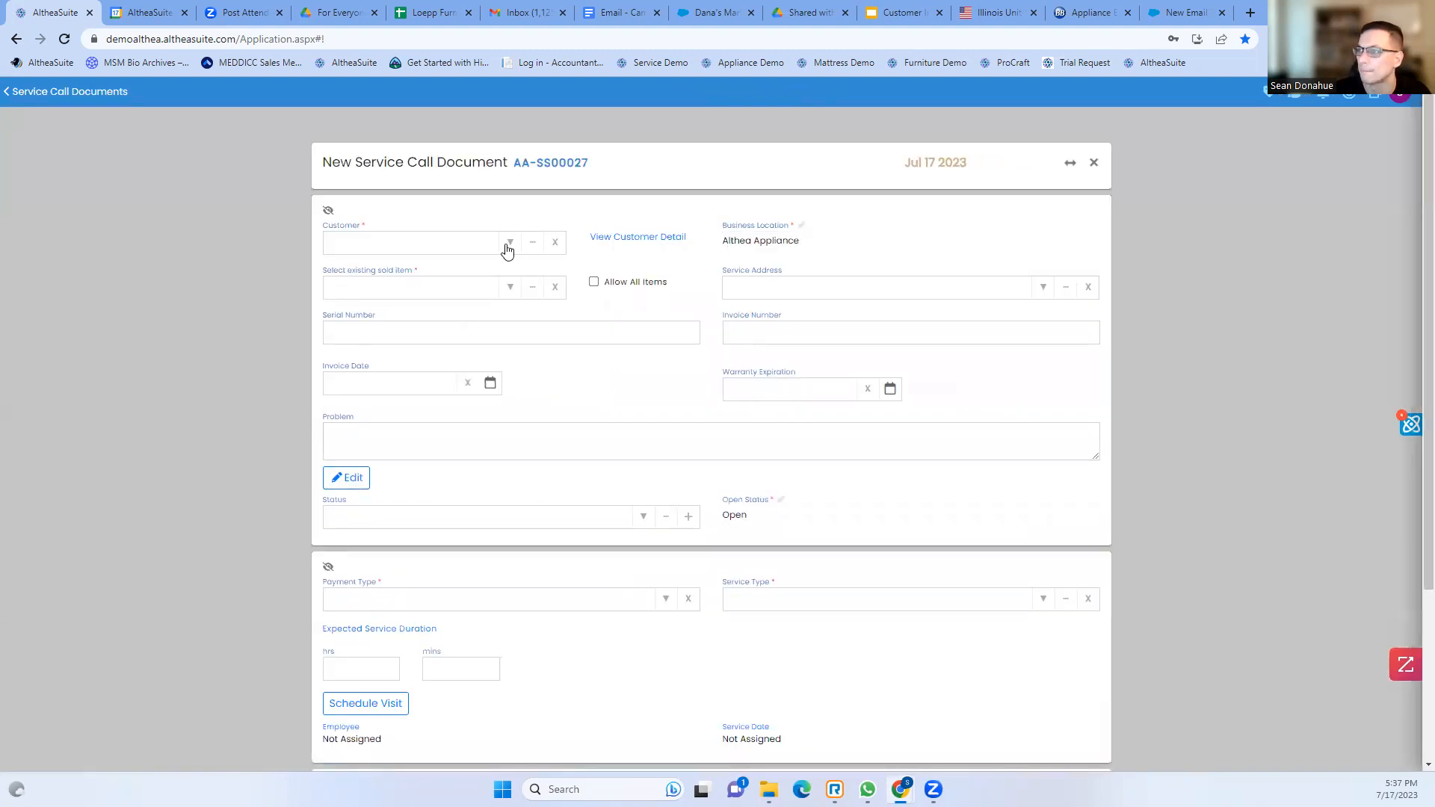
pyautogui.click(506, 247)
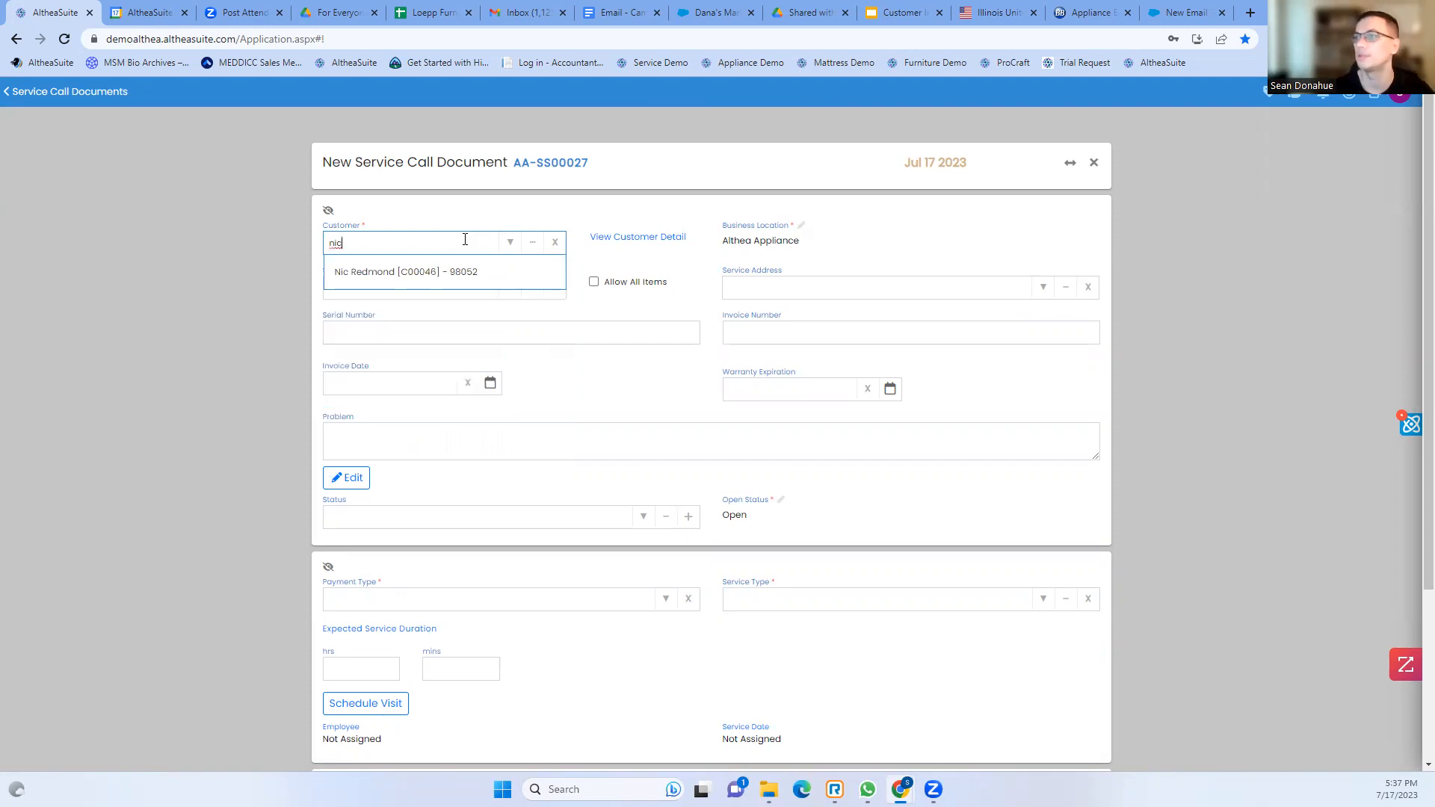
pyautogui.click(463, 272)
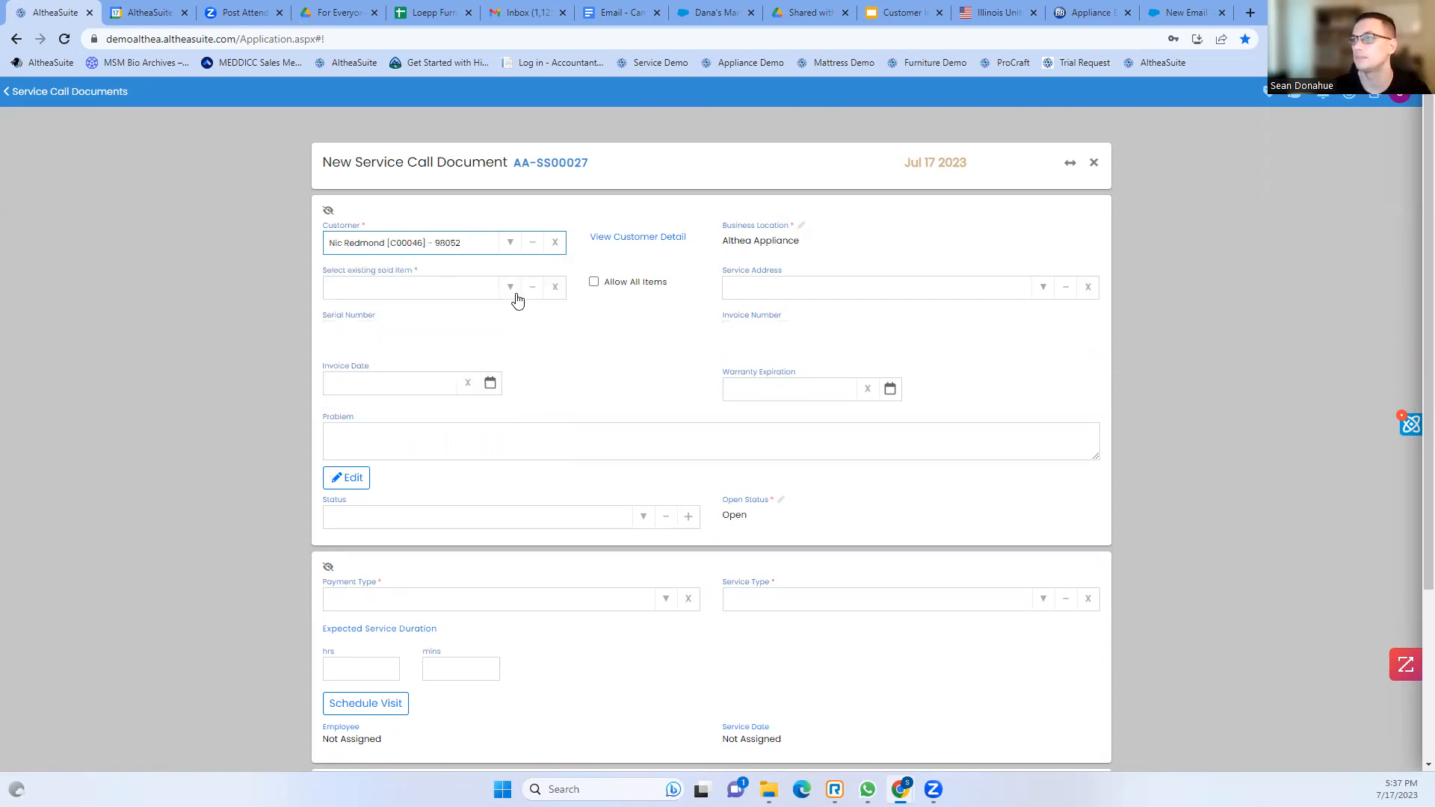
pyautogui.click(509, 291)
pyautogui.click(468, 343)
# Describe the problem as "TV is flickering" and set the service call's status to New
pyautogui.scroll(-1, 568, 299)
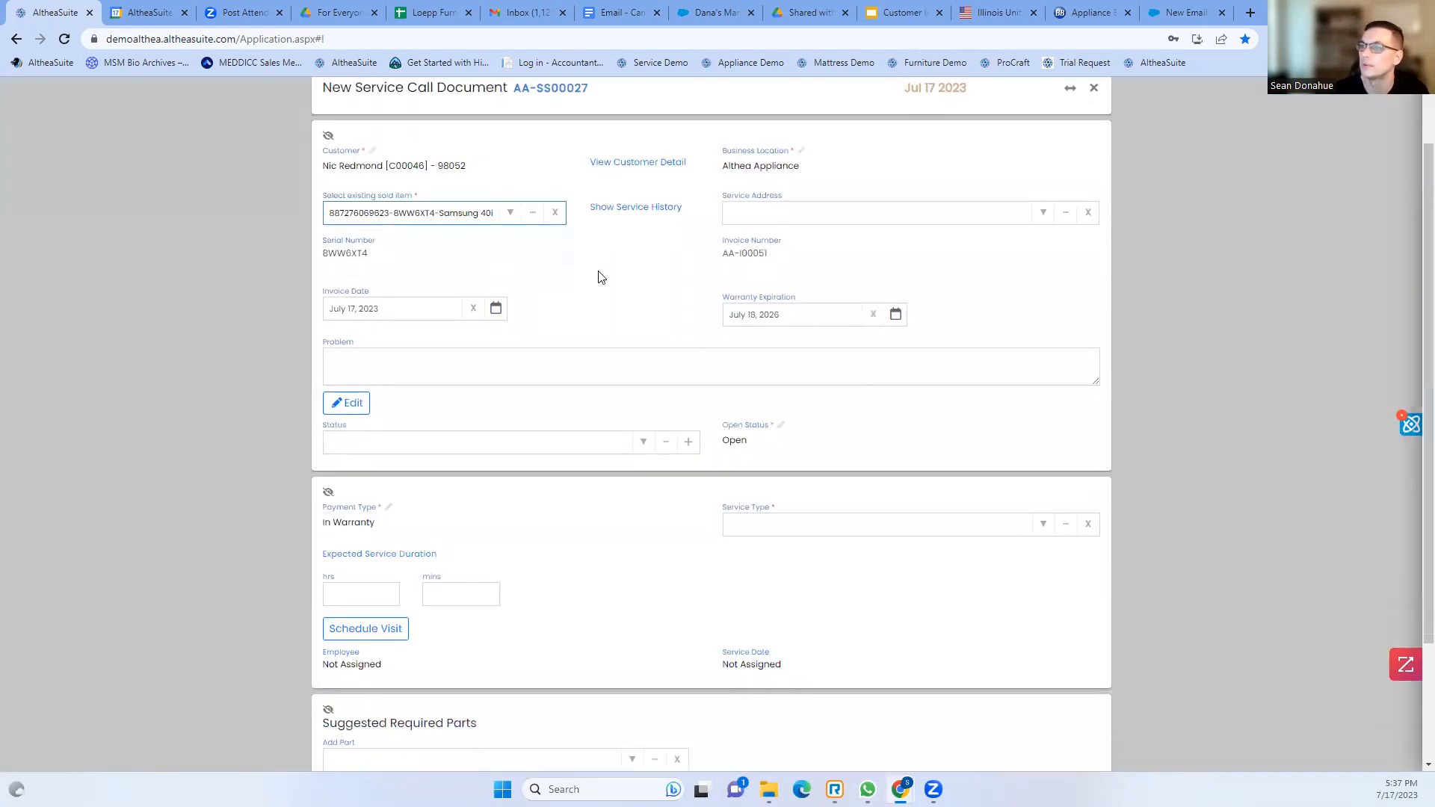
pyautogui.scroll(-1, 602, 276)
pyautogui.click(523, 306)
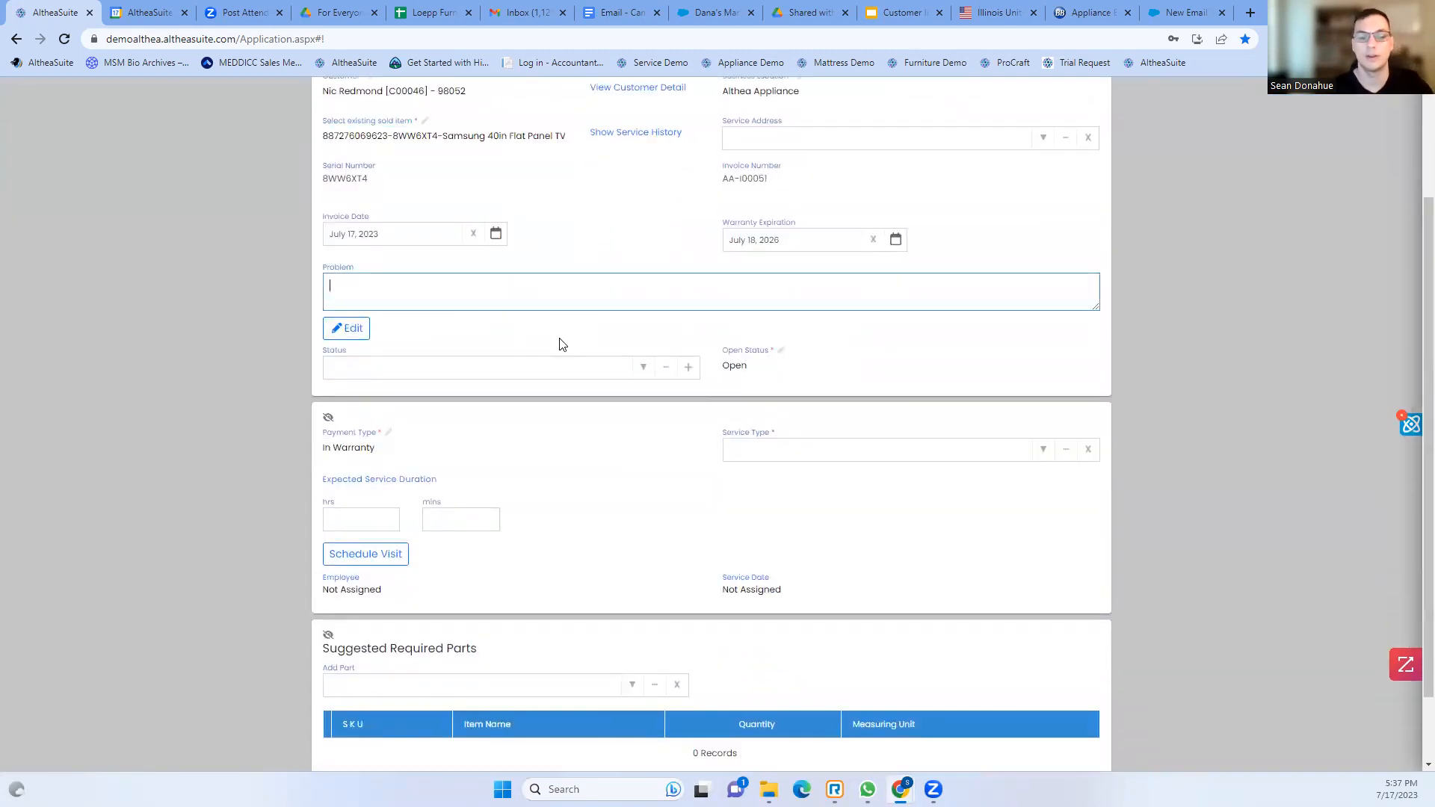
pyautogui.write('TV is flickering')
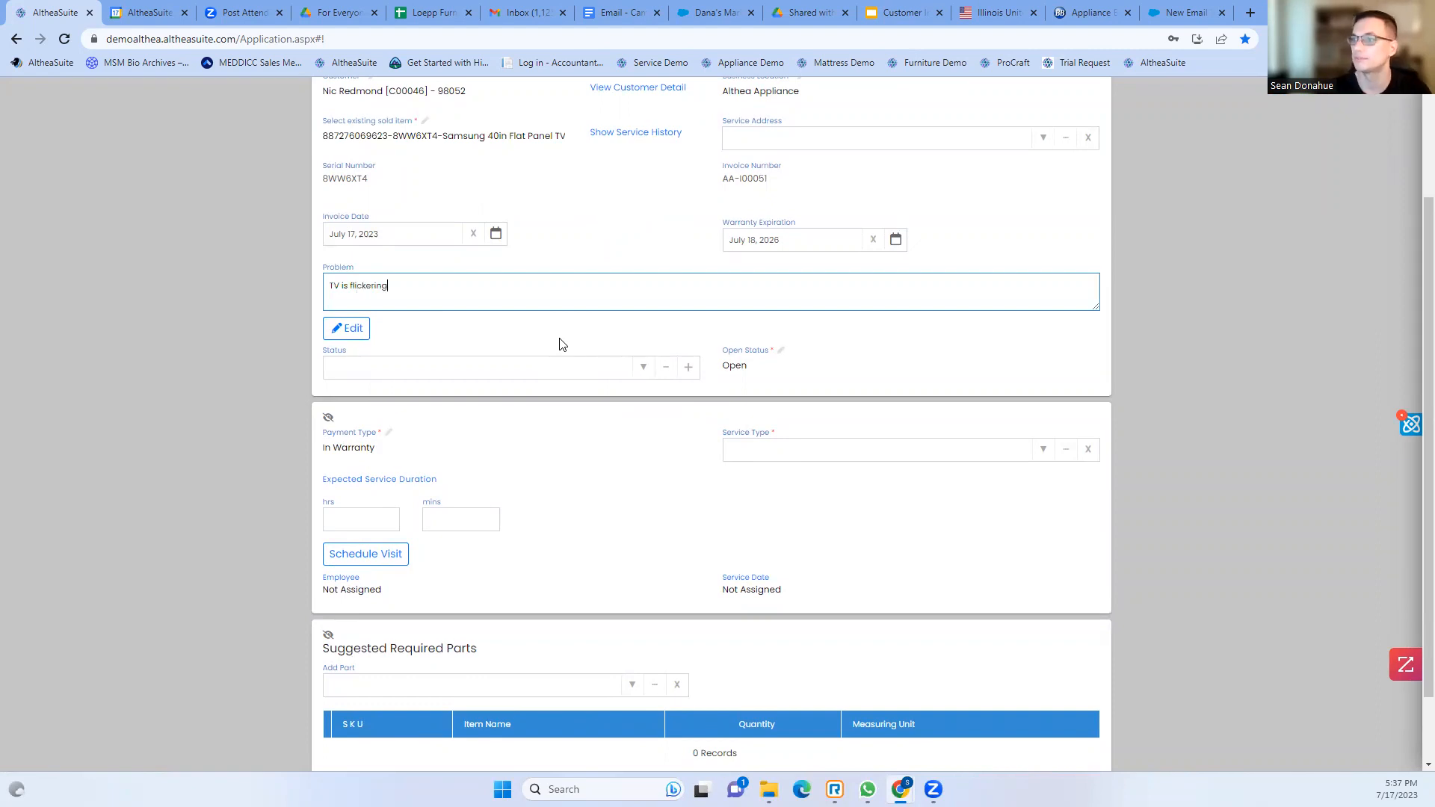
pyautogui.click(644, 372)
pyautogui.click(622, 388)
pyautogui.scroll(-1, 618, 393)
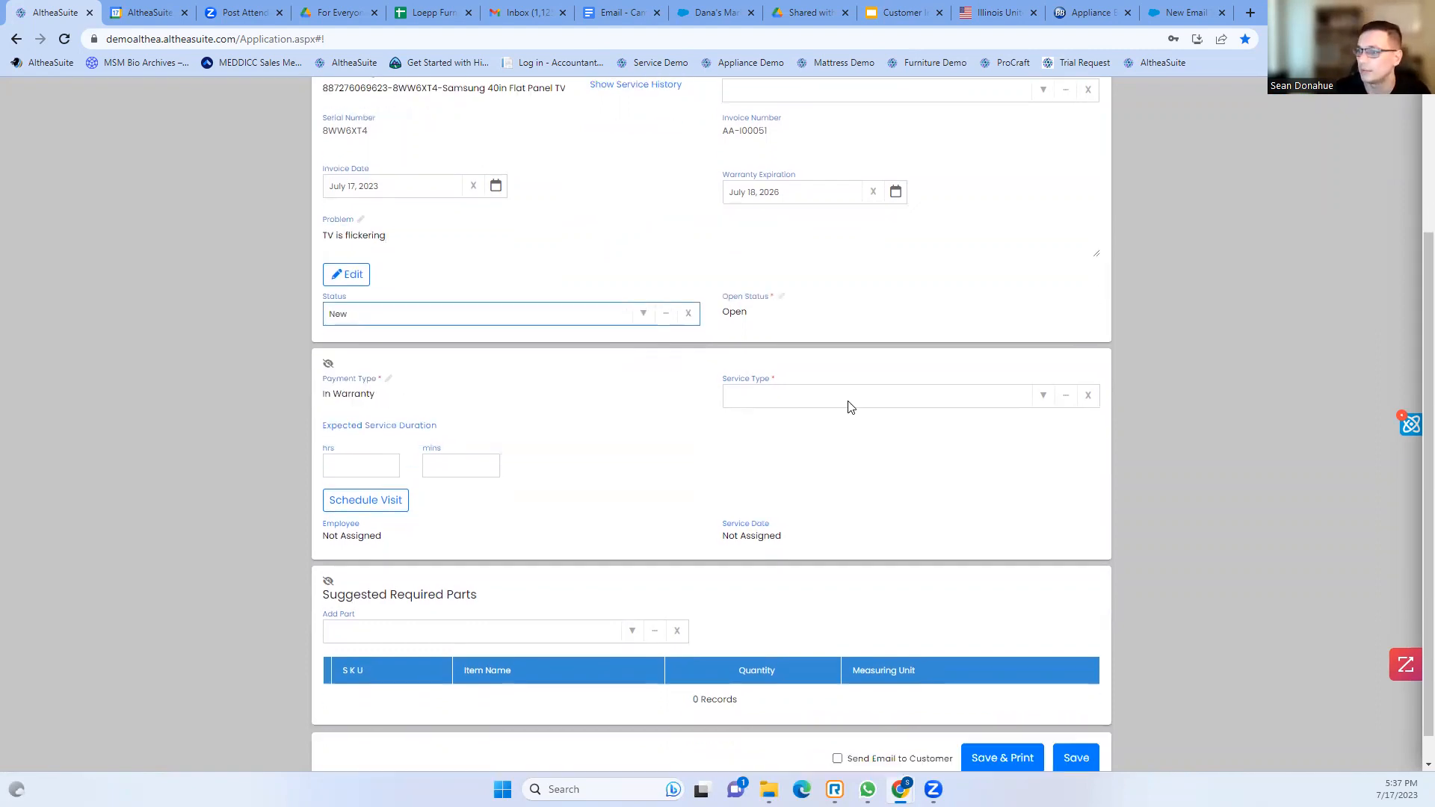
# Set the service type to Tv Repair (T00002) and the expected service duration to 1 hour
pyautogui.click(1043, 370)
pyautogui.click(977, 486)
pyautogui.click(347, 435)
pyautogui.write('1')
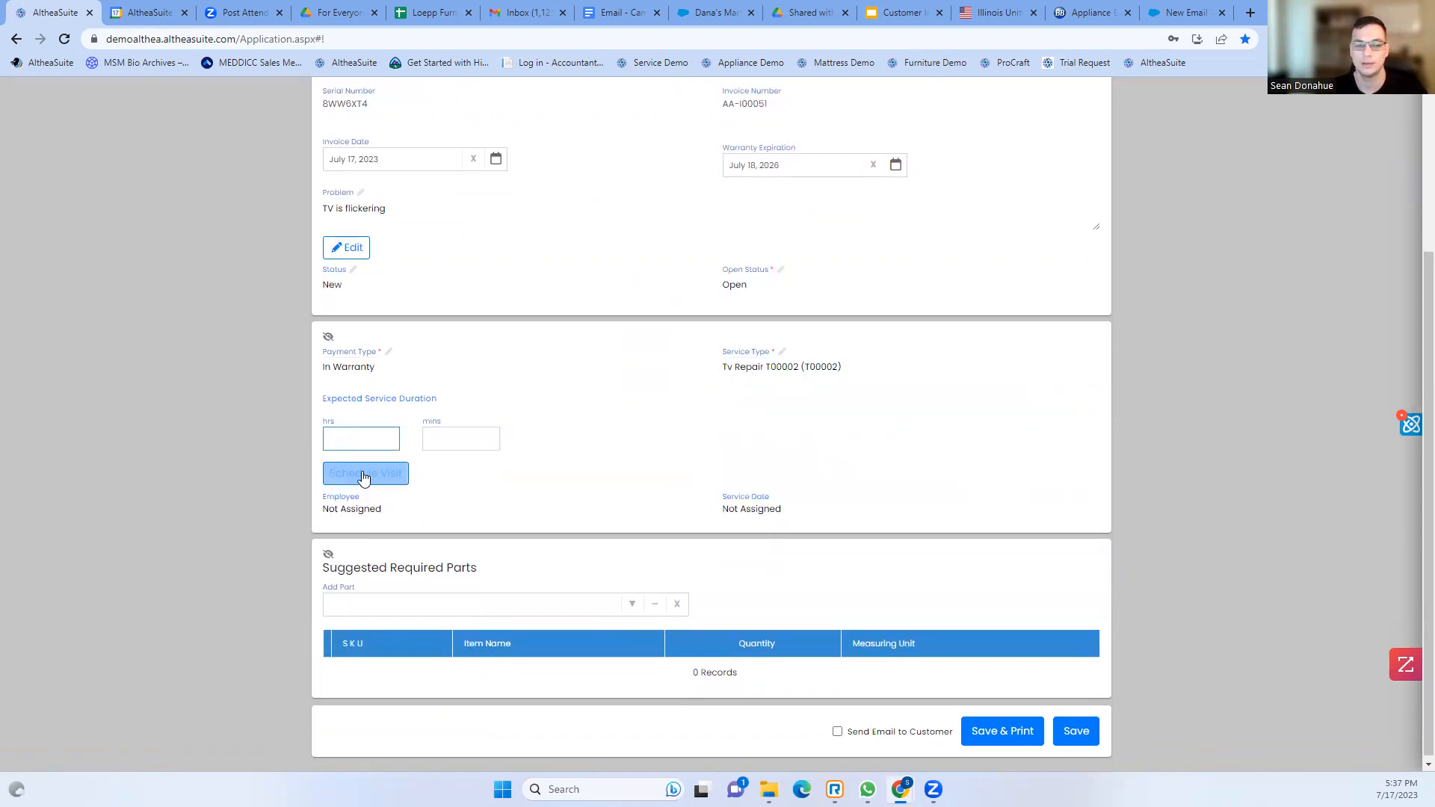
pyautogui.scroll(-1, 606, 450)
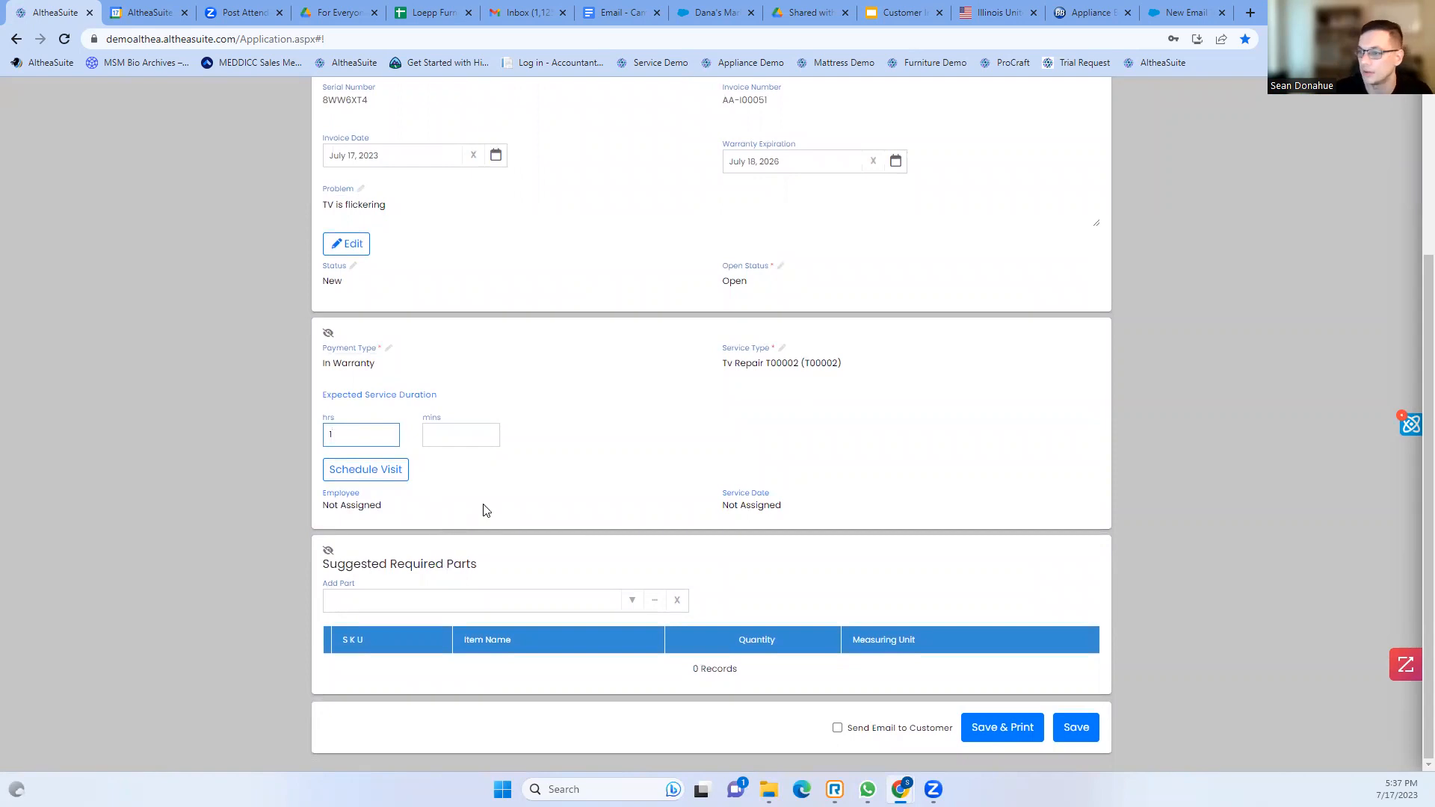
# Open visit scheduling and show only the sixth listed employee's availability for the week of July 24, 2023
pyautogui.click(381, 469)
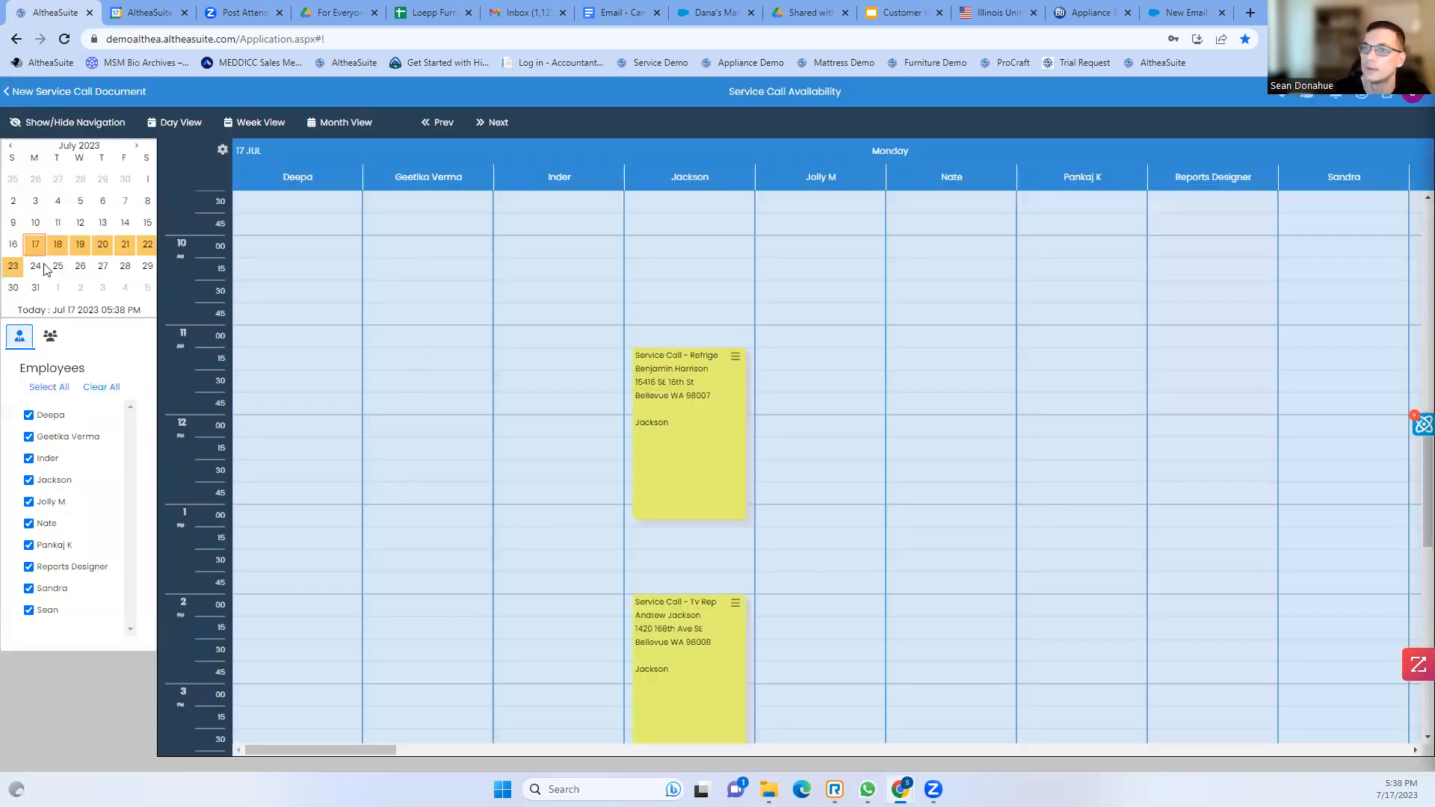
pyautogui.click(35, 271)
pyautogui.click(99, 387)
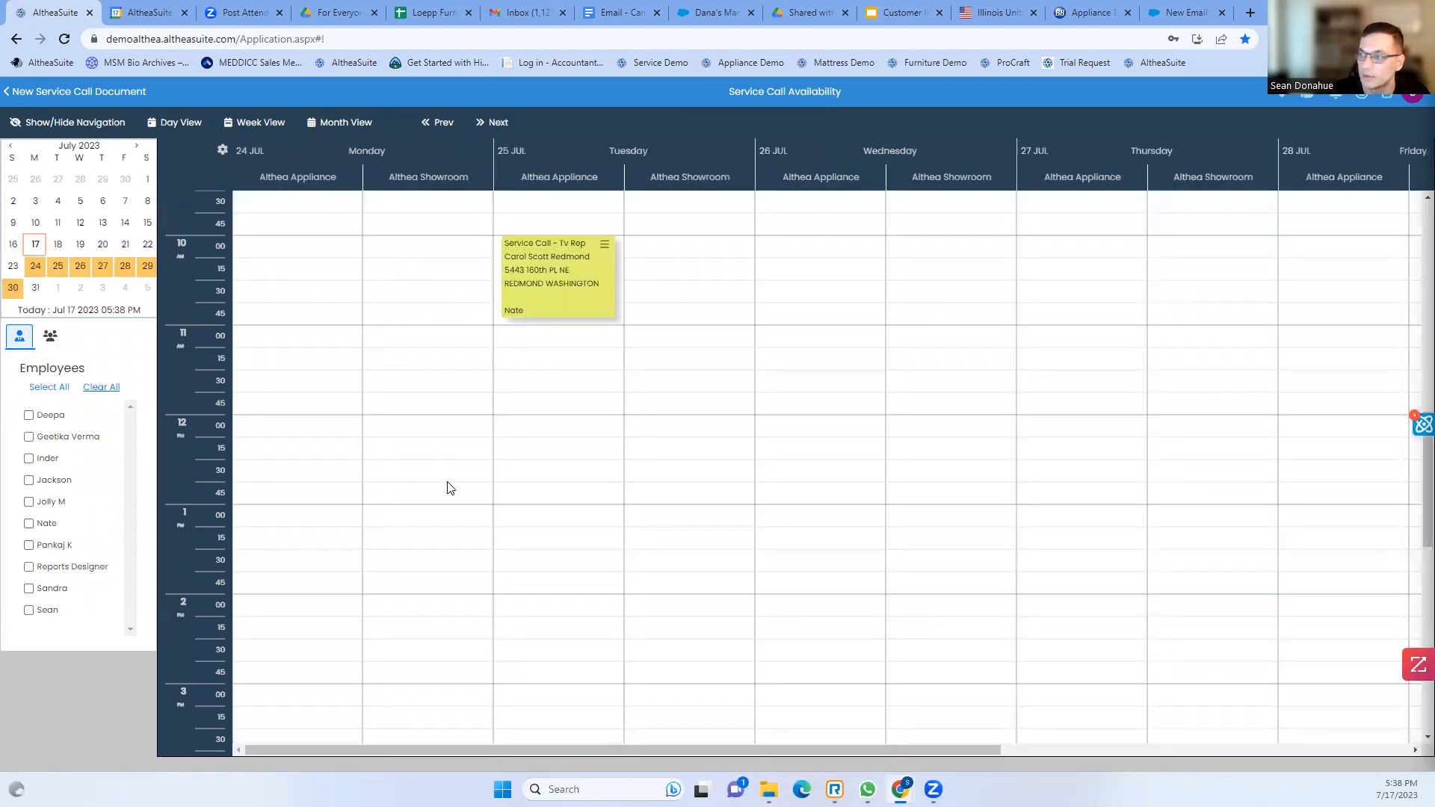
pyautogui.click(28, 523)
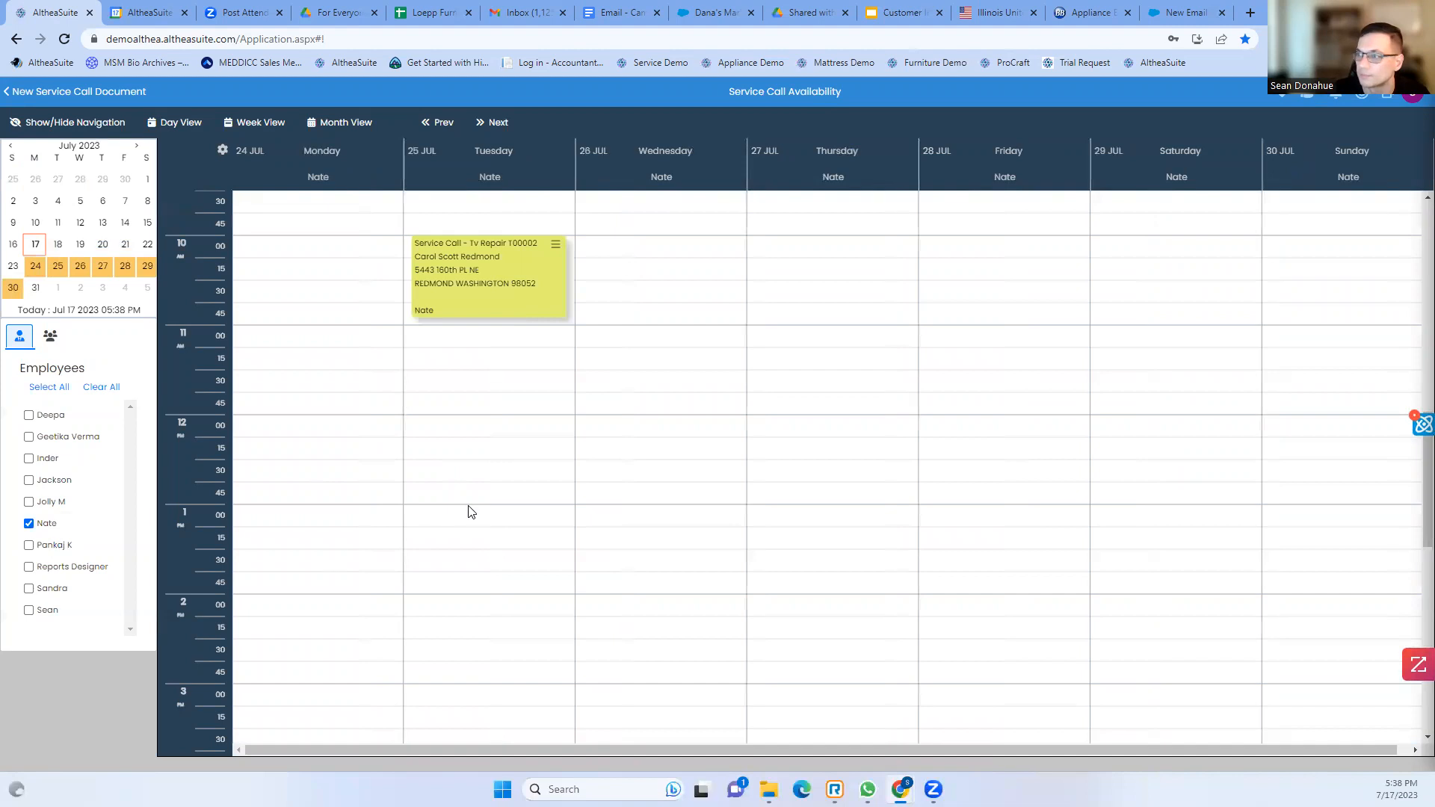
# Book and save a service call appointment for Tuesday, July 25, 2023, from 12:00 to 1:00 PM, and return to the document
pyautogui.click(437, 434)
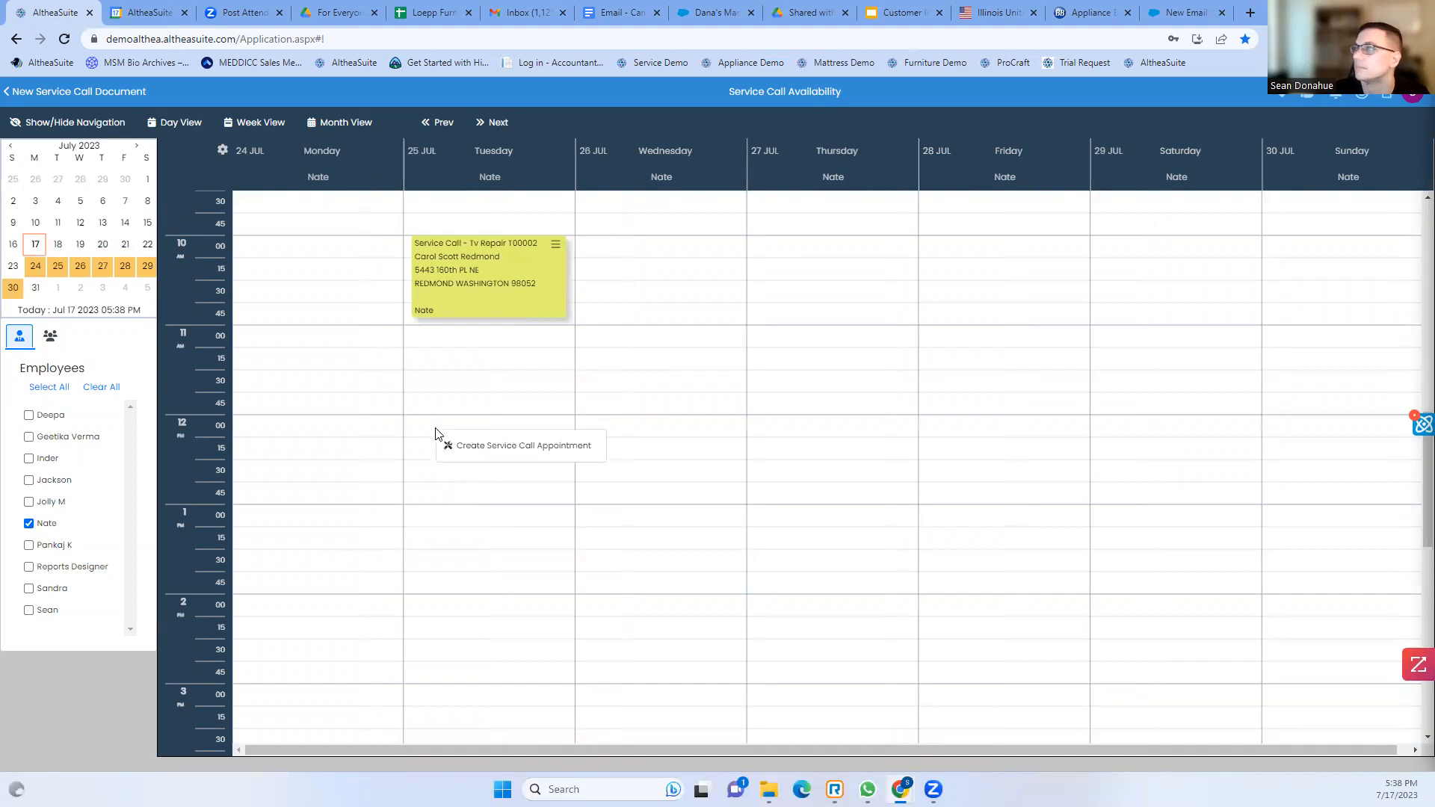
pyautogui.click(472, 450)
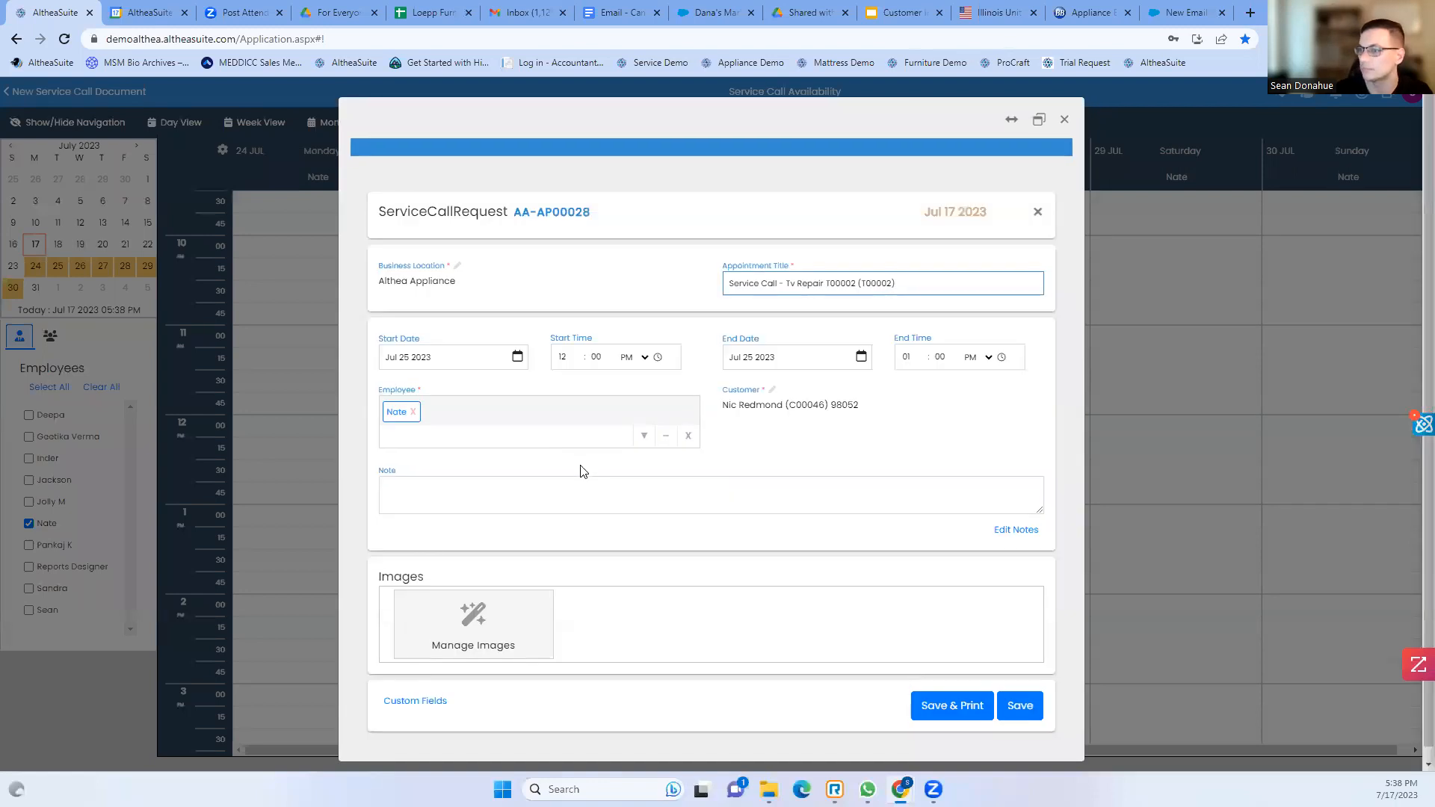
pyautogui.click(1024, 697)
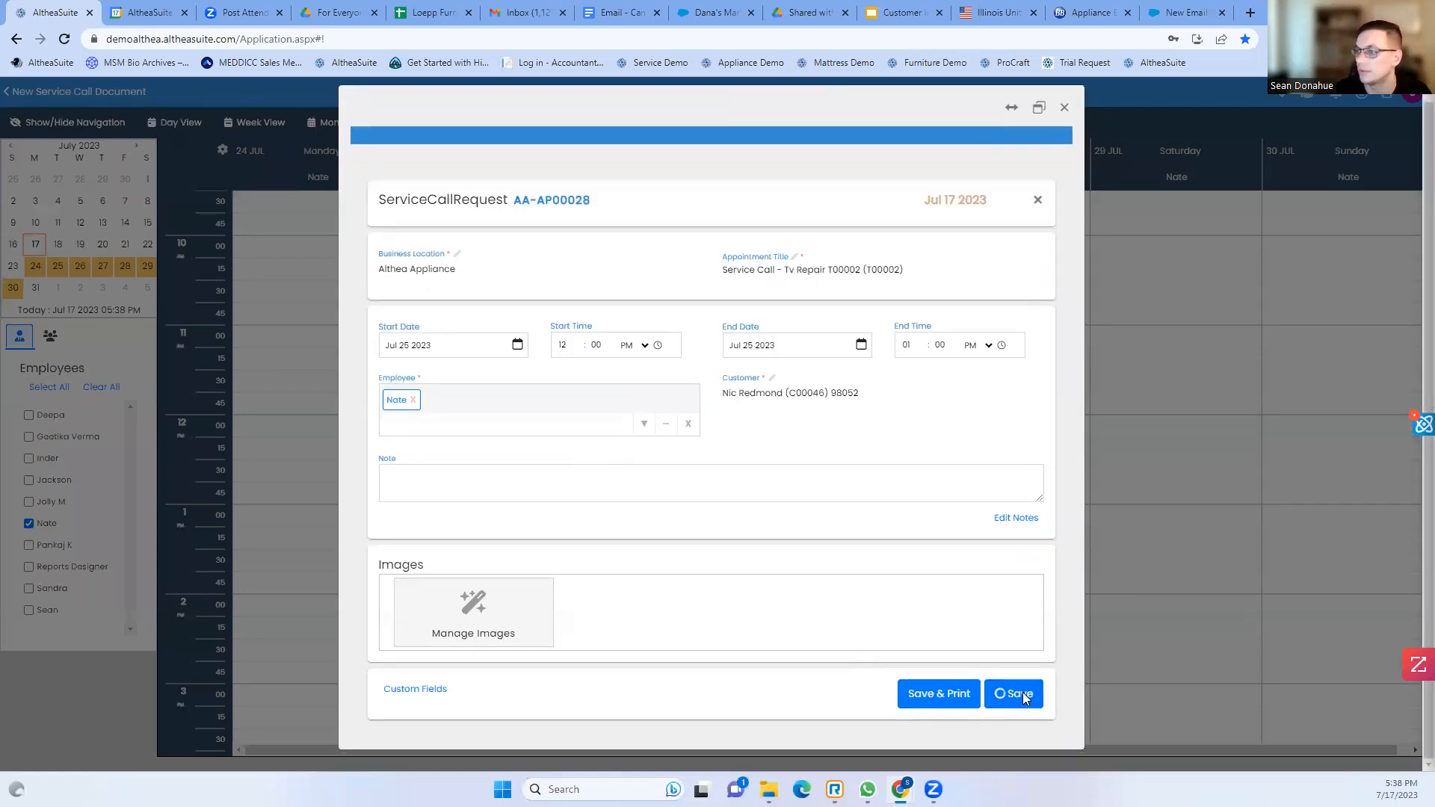
pyautogui.click(81, 93)
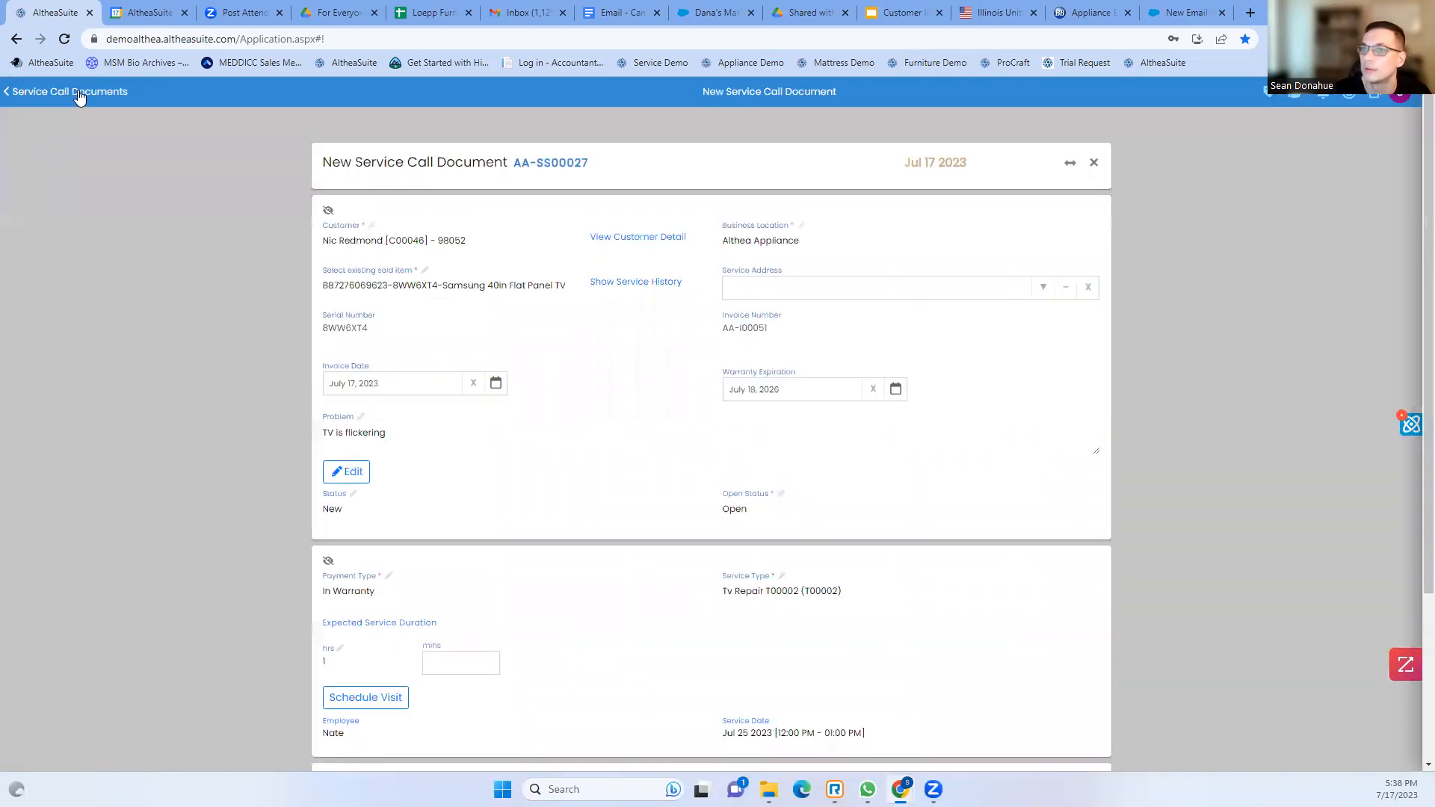
# Add the Samsung BN44-00787A power supply board with LED backlight strips (T00031) from TV Parts as a suggested part, and save the document
pyautogui.scroll(-3, 618, 521)
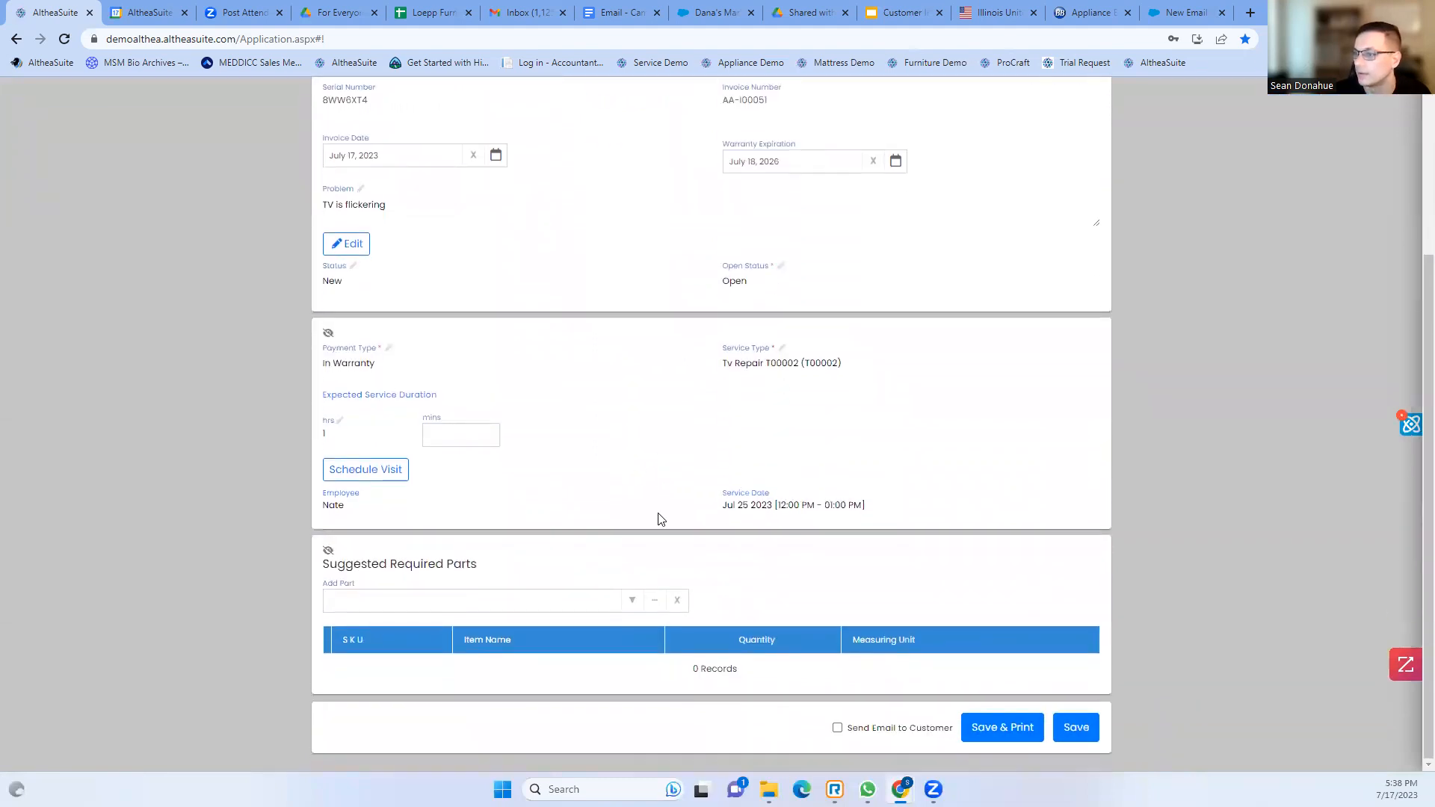
pyautogui.click(632, 603)
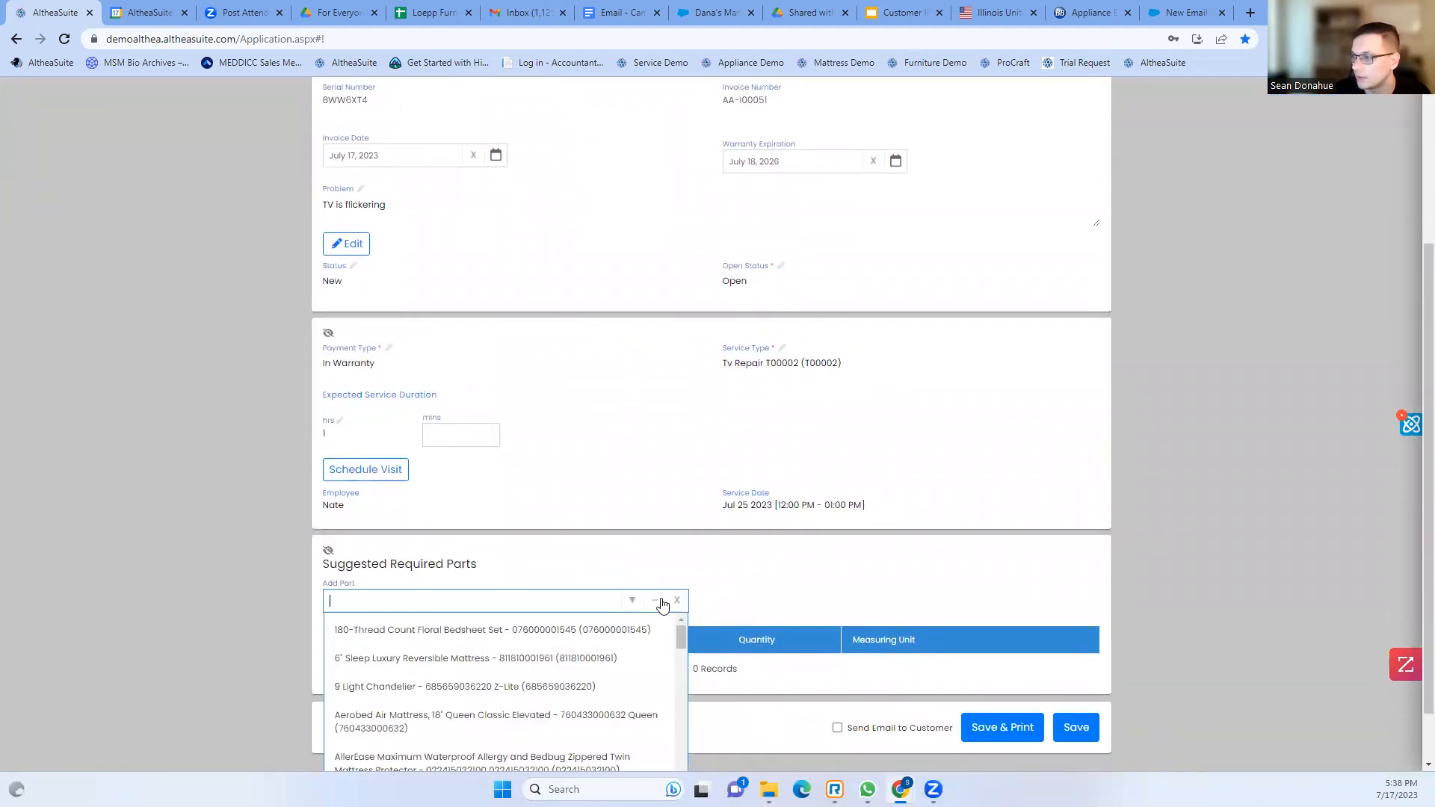
pyautogui.click(656, 602)
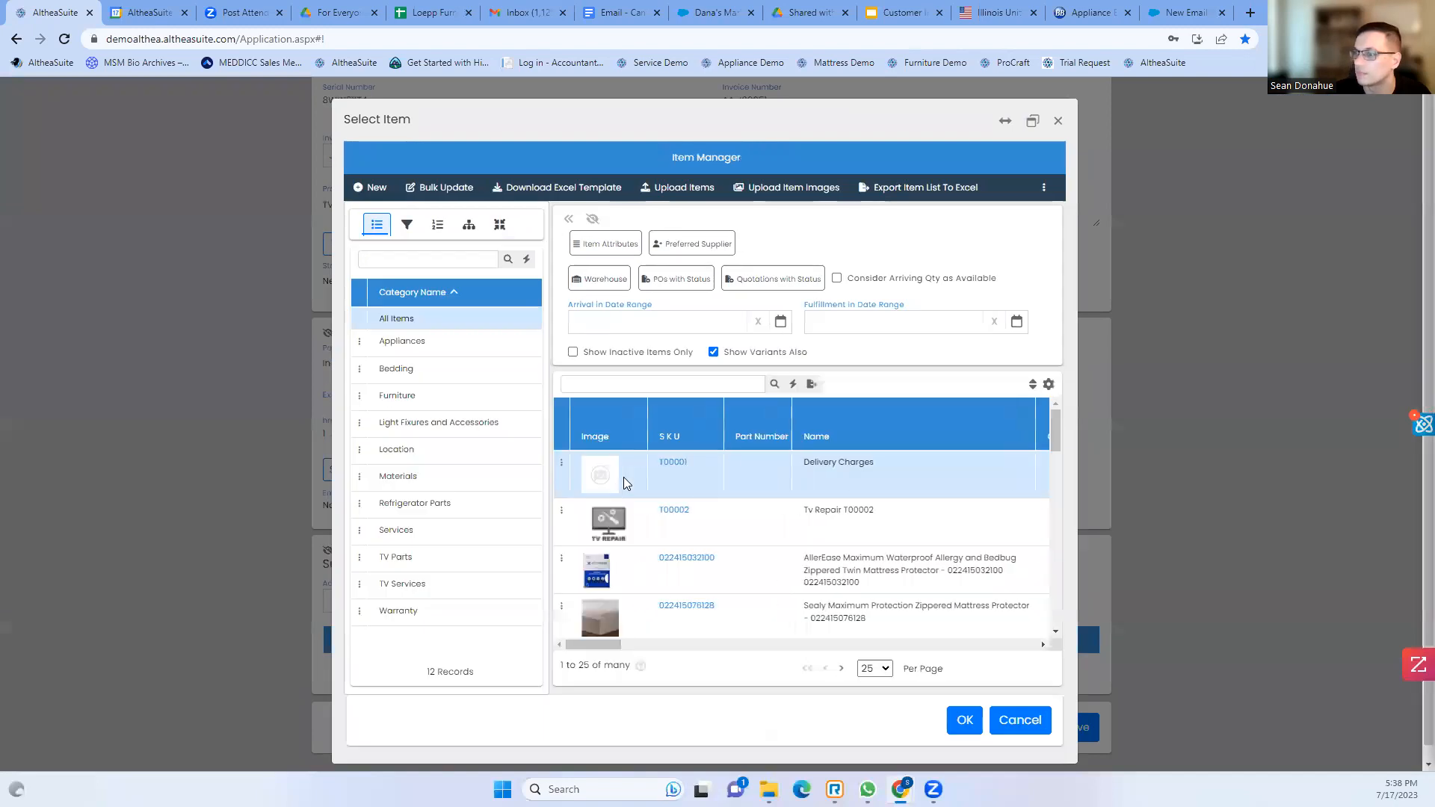
pyautogui.click(424, 566)
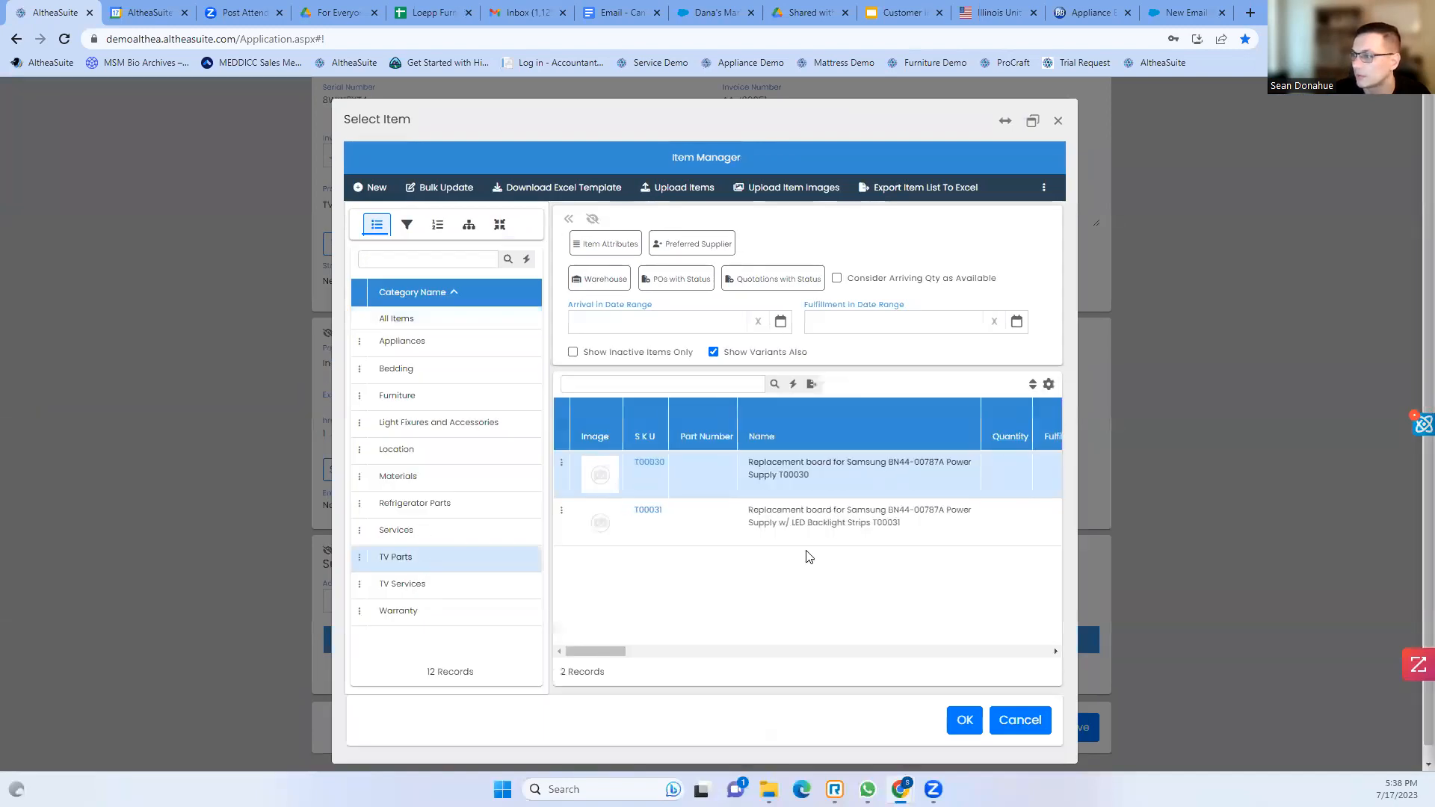
pyautogui.click(964, 720)
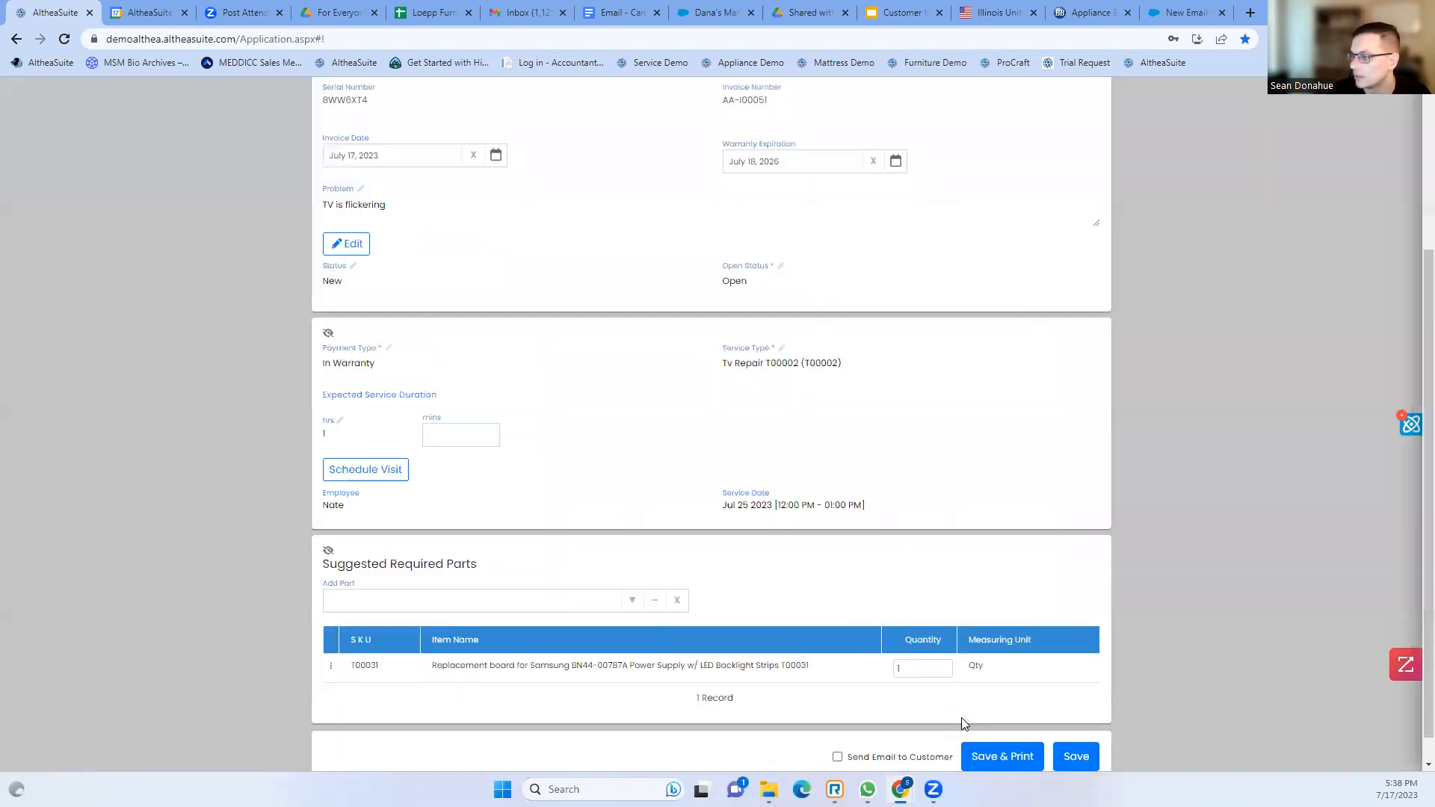
pyautogui.scroll(-1, 711, 545)
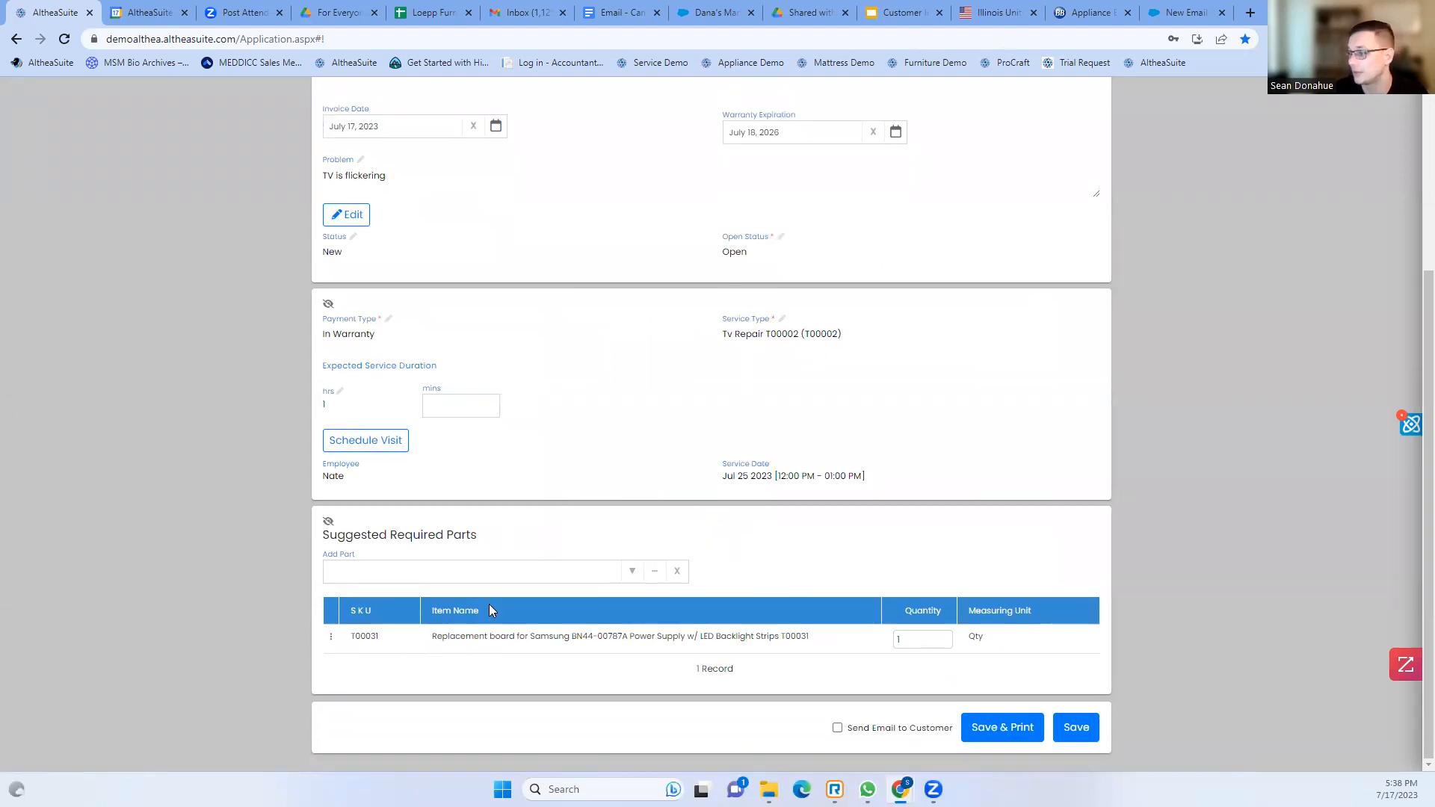
pyautogui.click(1082, 732)
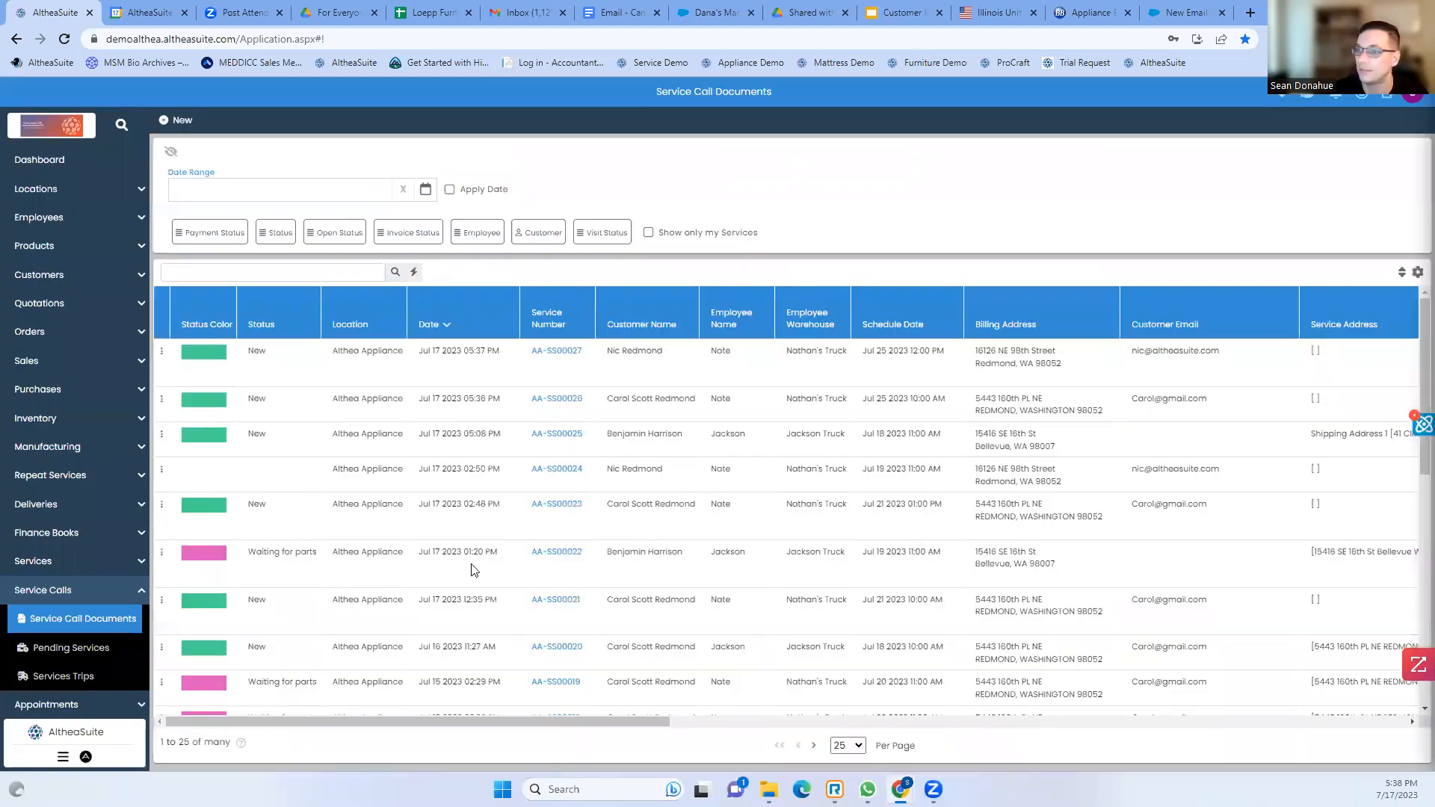
# Check the July 25, 2023 service trip for short stock and select both missing TV parts, T00030 and T00031
pyautogui.scroll(-1, 93, 645)
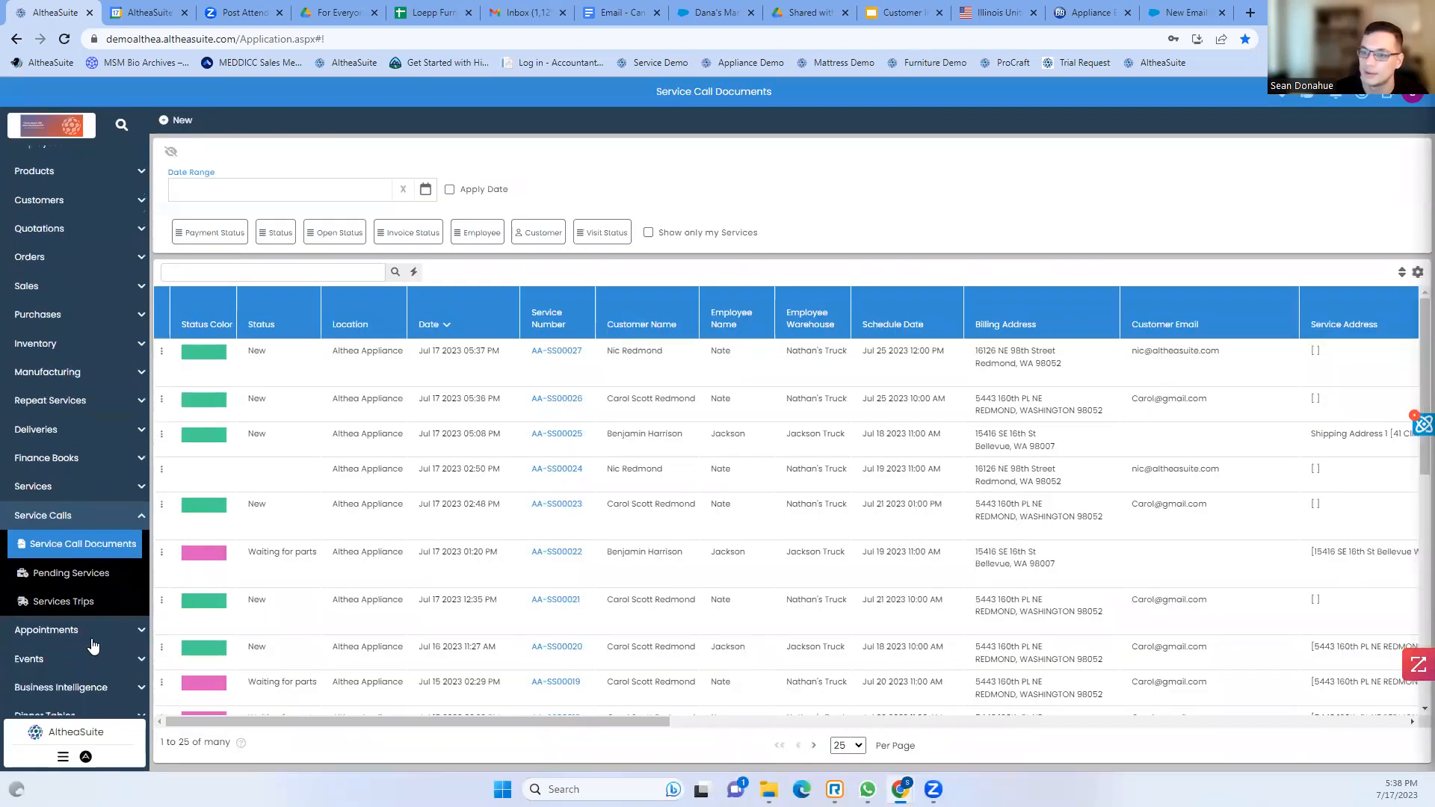
pyautogui.click(69, 610)
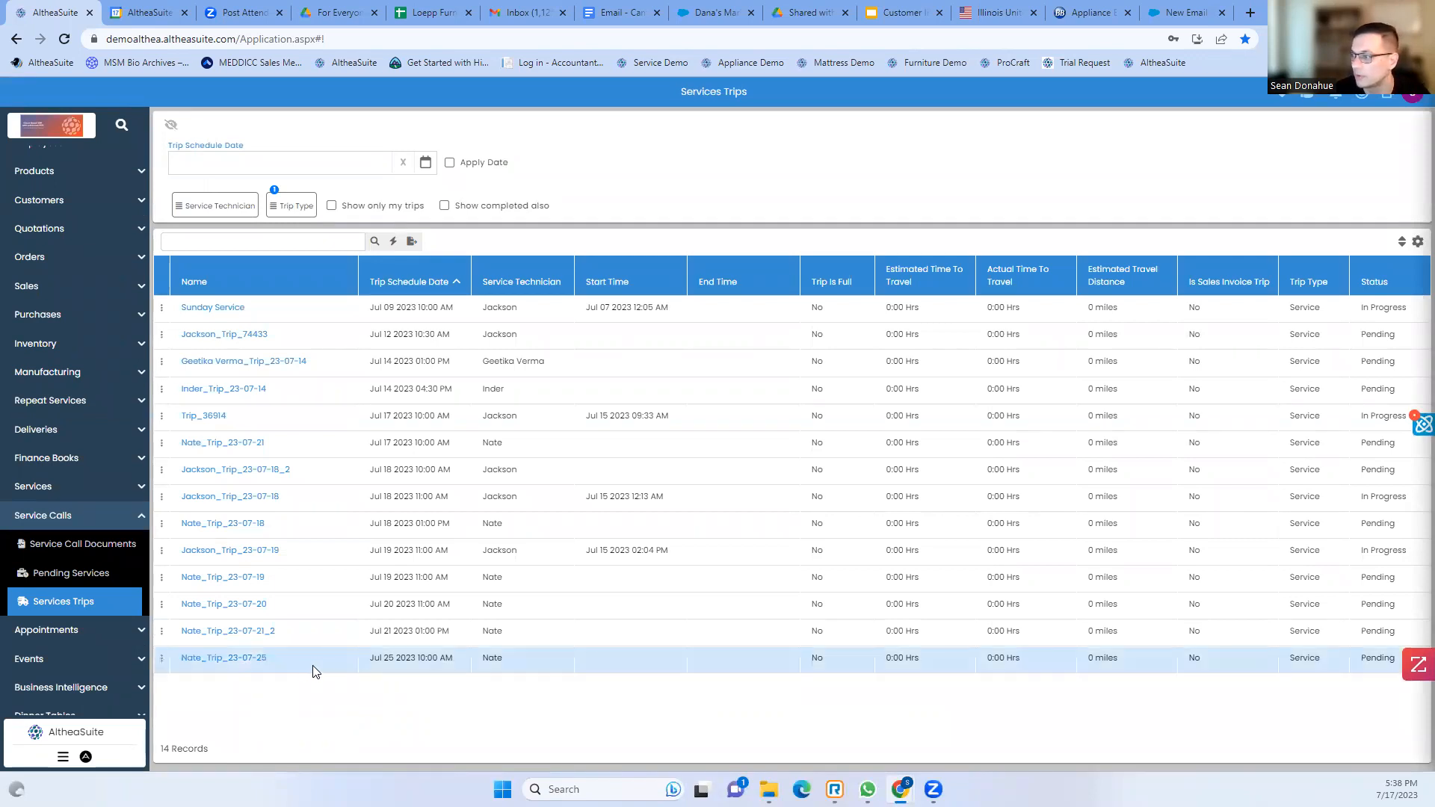
pyautogui.click(162, 658)
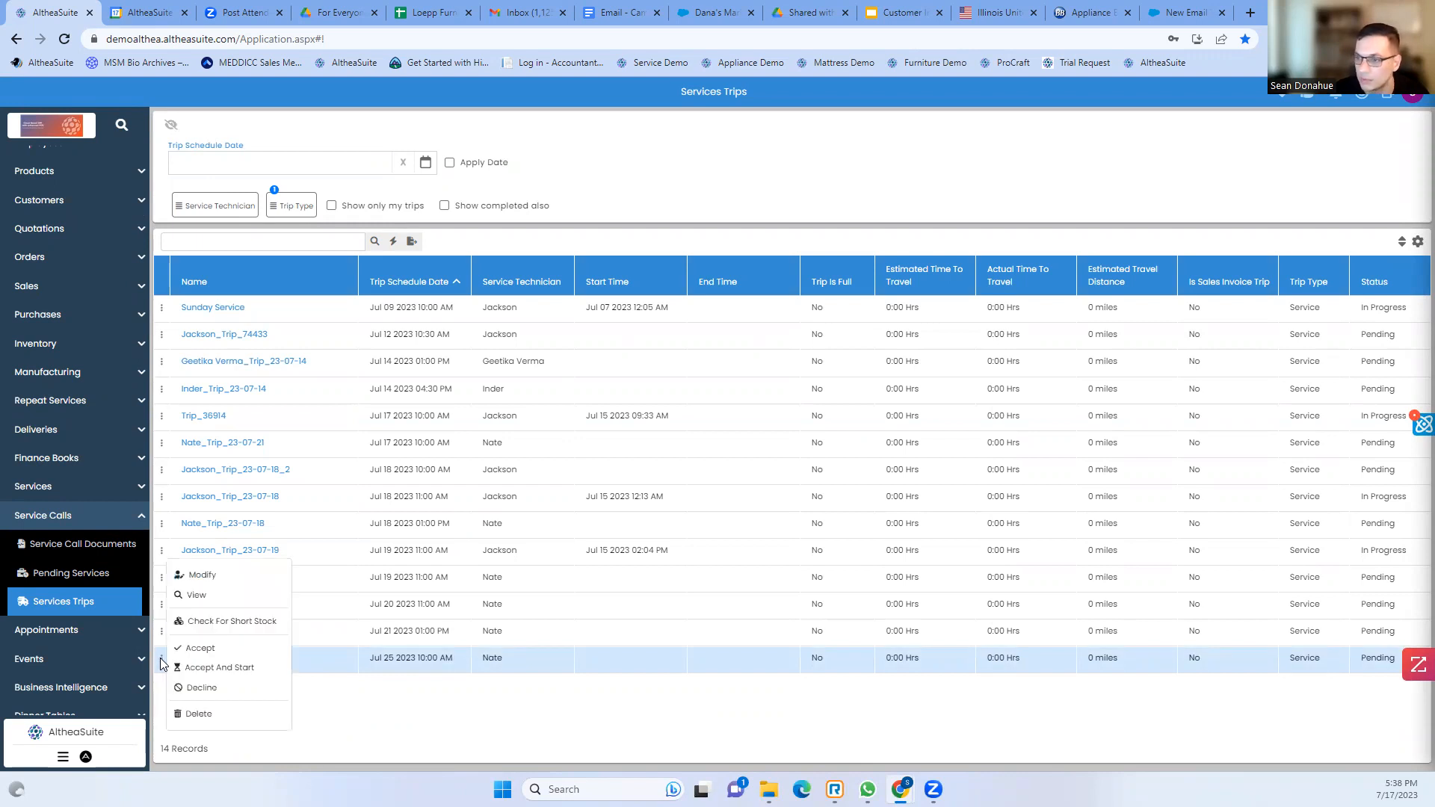
pyautogui.click(231, 622)
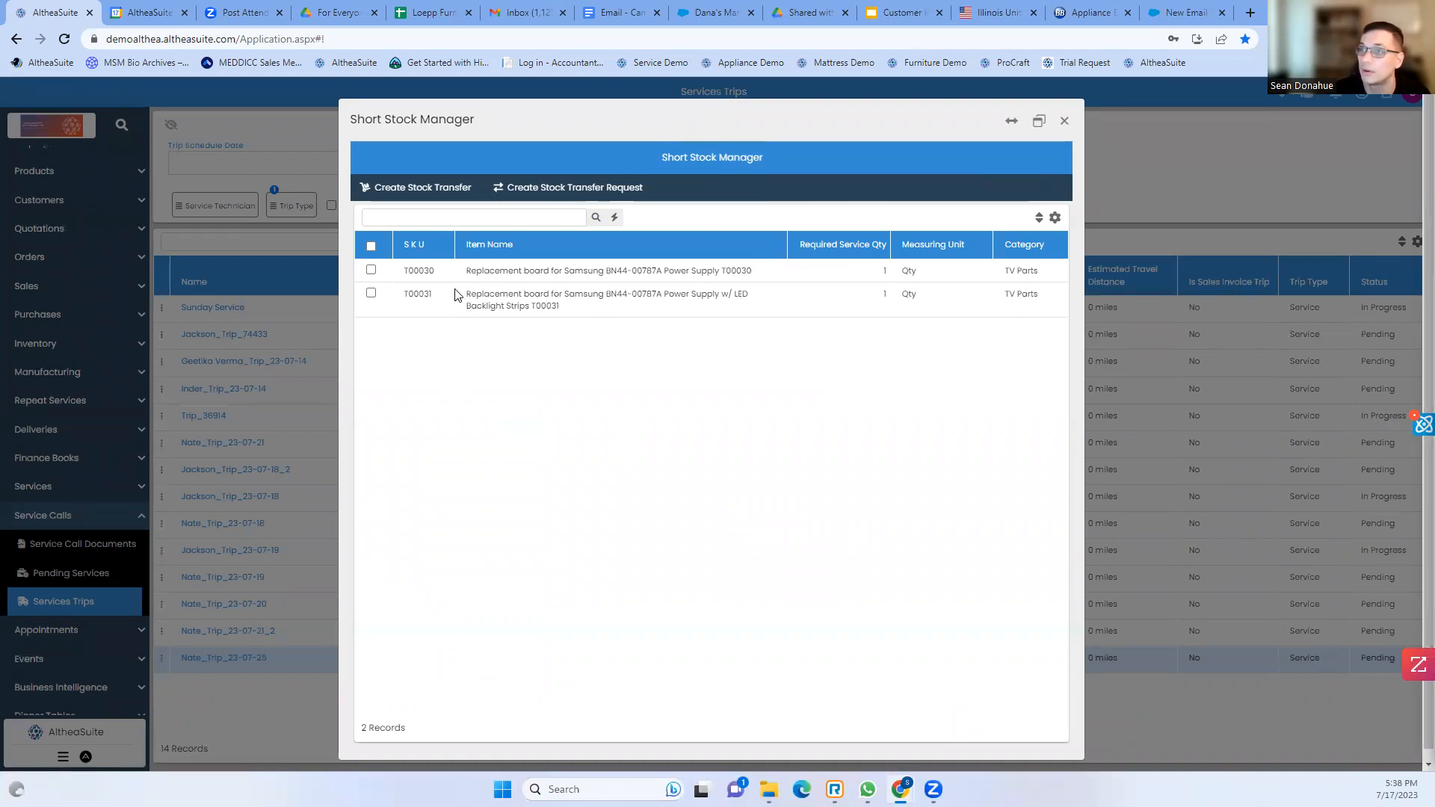
pyautogui.click(371, 247)
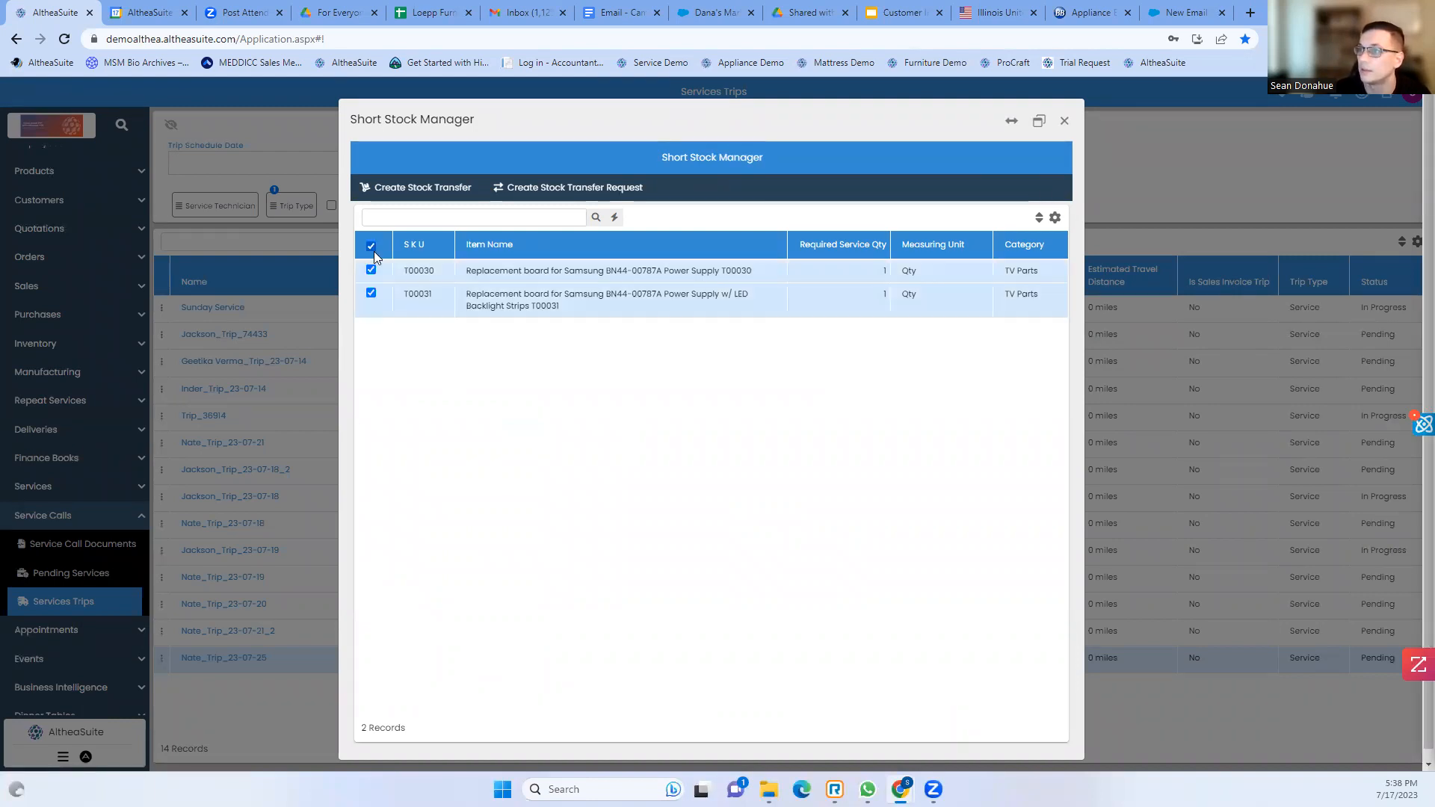
pyautogui.click(586, 188)
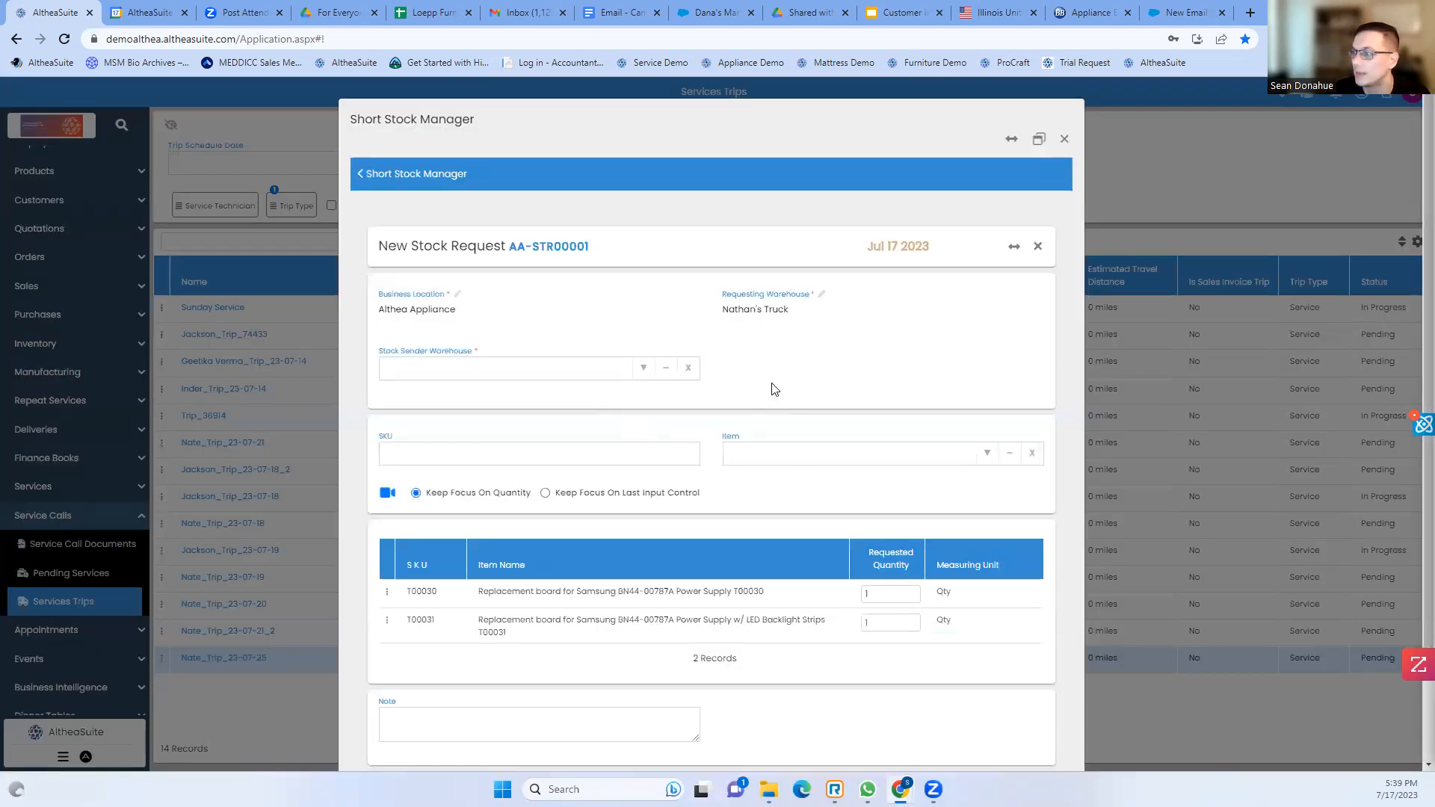
pyautogui.scroll(-2, 809, 327)
pyautogui.scroll(2, 752, 452)
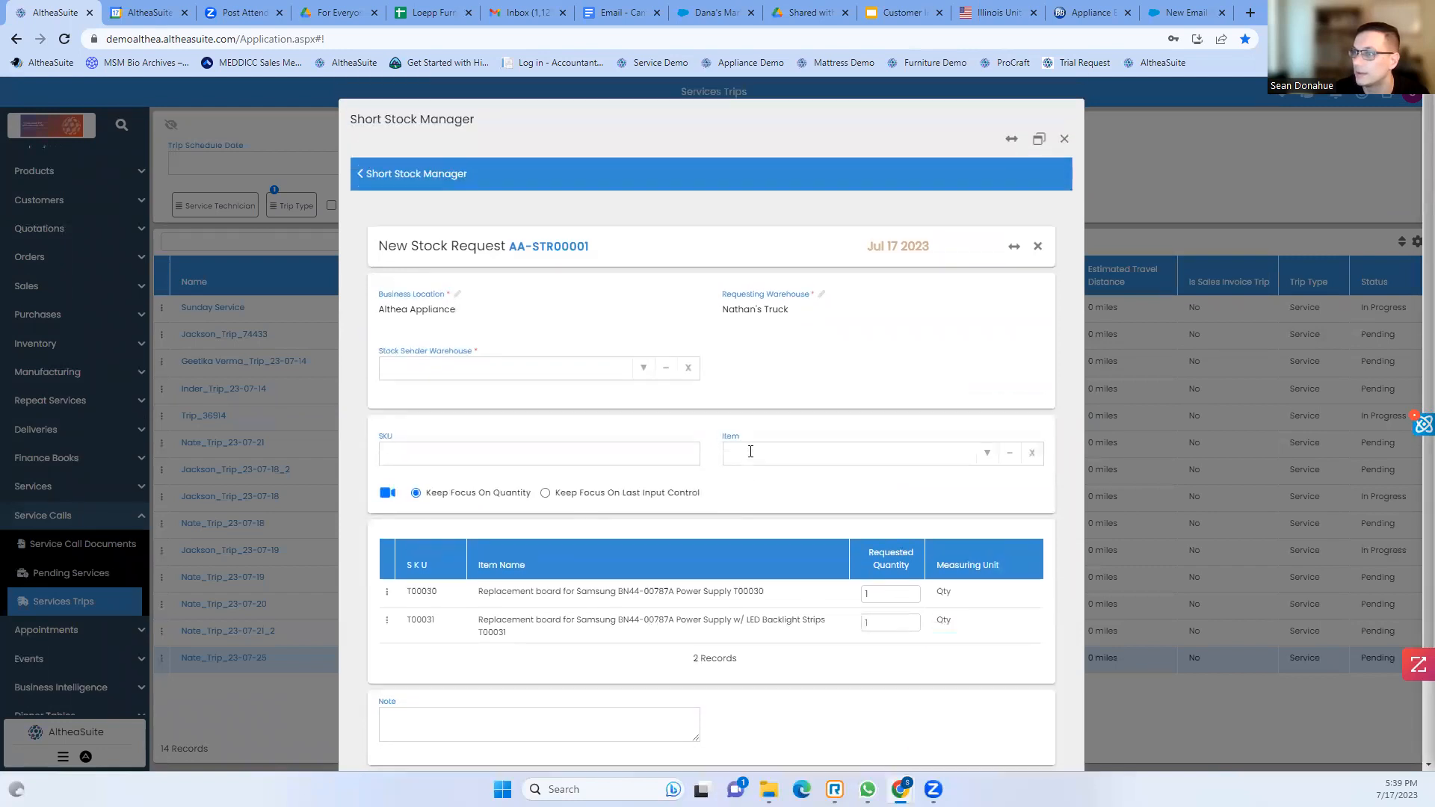
pyautogui.click(386, 181)
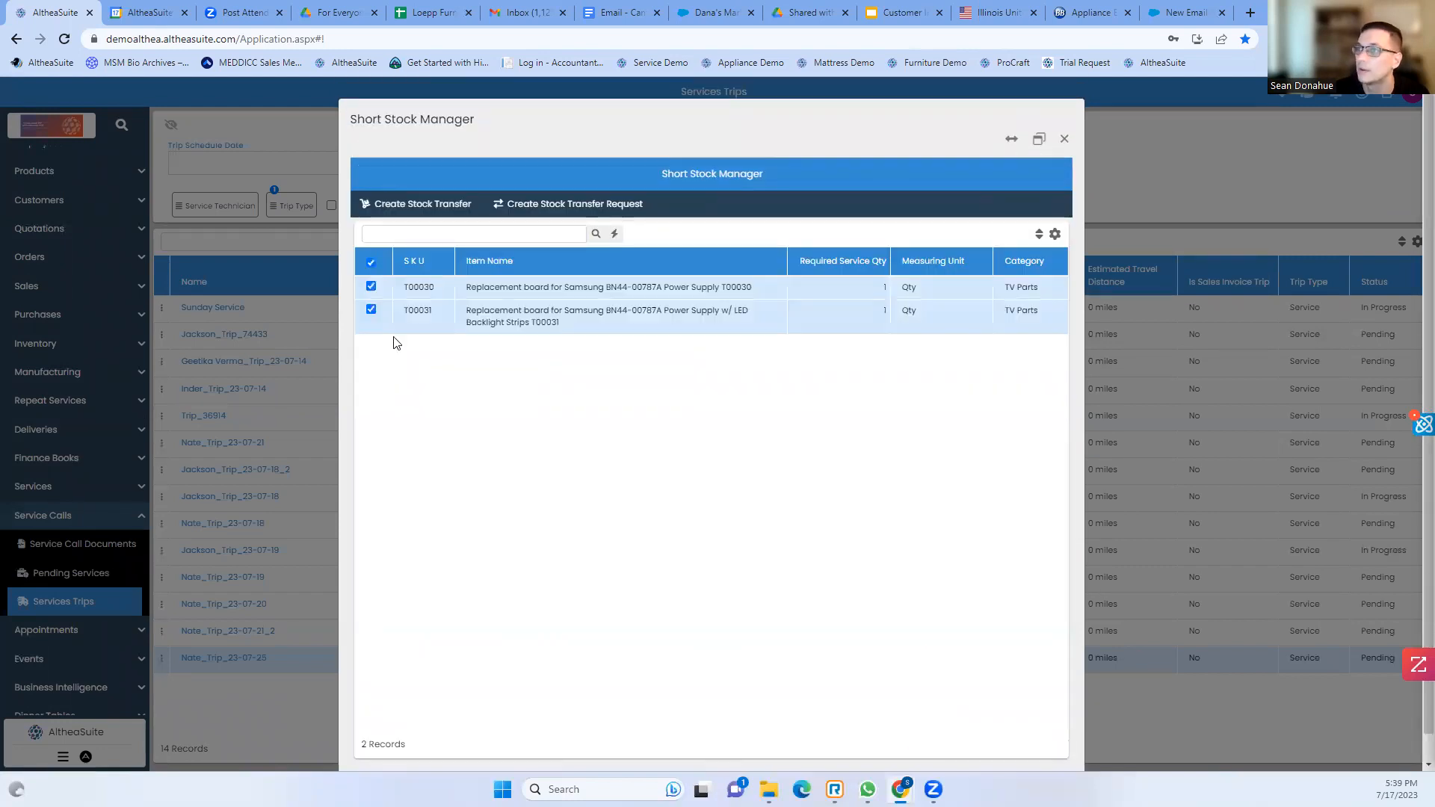
# Create and save a stock transfer of both selected parts from Althea Showroom to the technician's truck, and return to the service trips
pyautogui.click(410, 211)
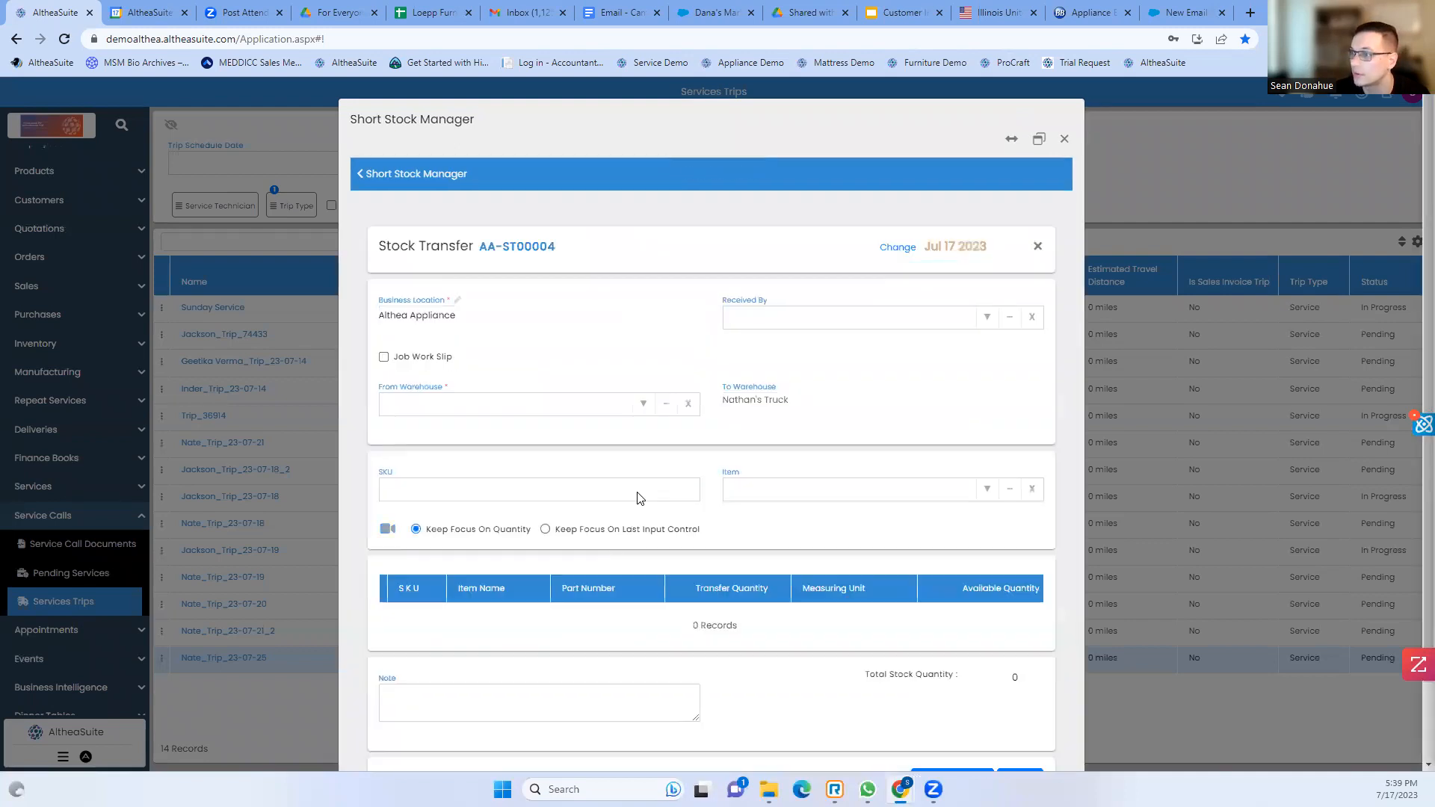
pyautogui.scroll(-3, 712, 360)
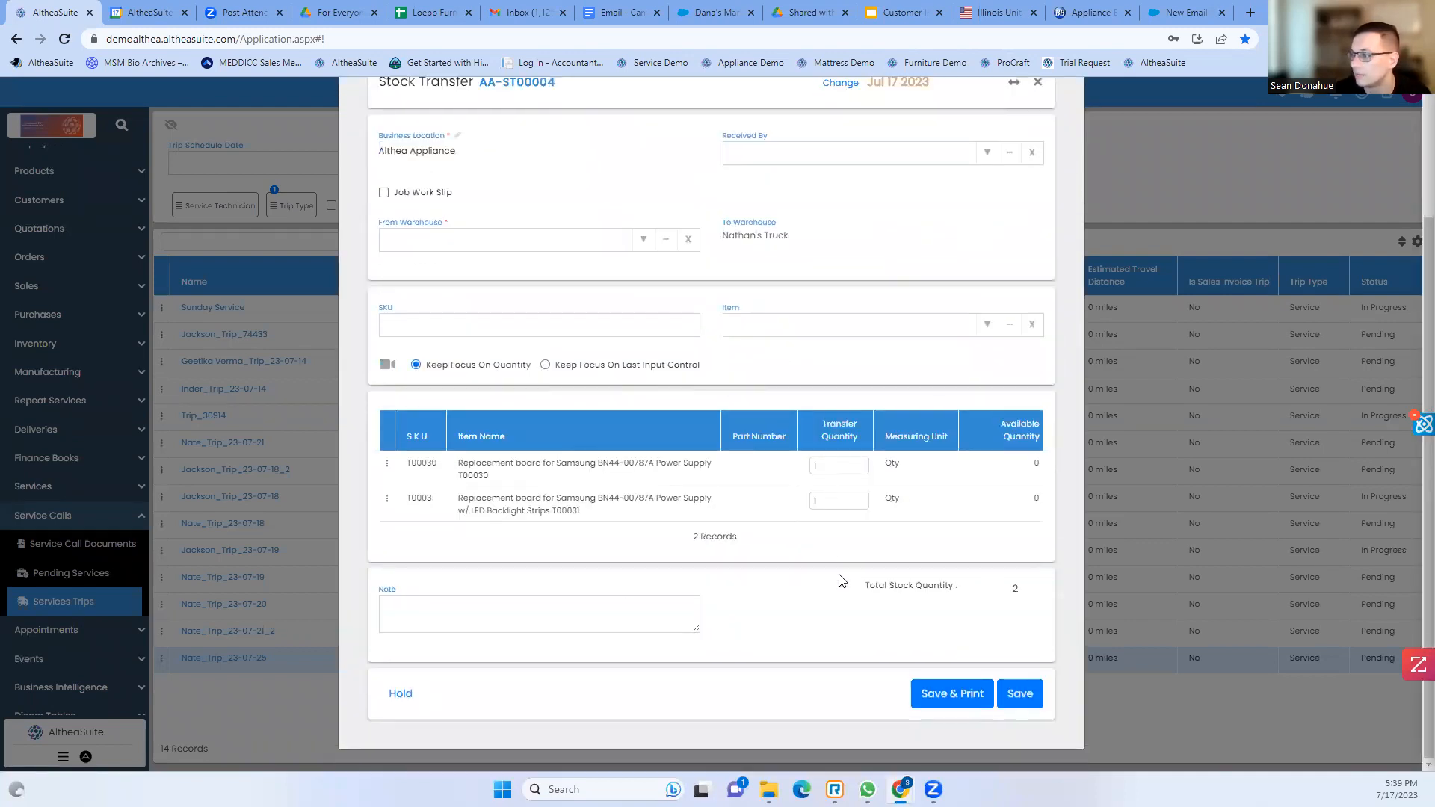
pyautogui.scroll(3, 814, 629)
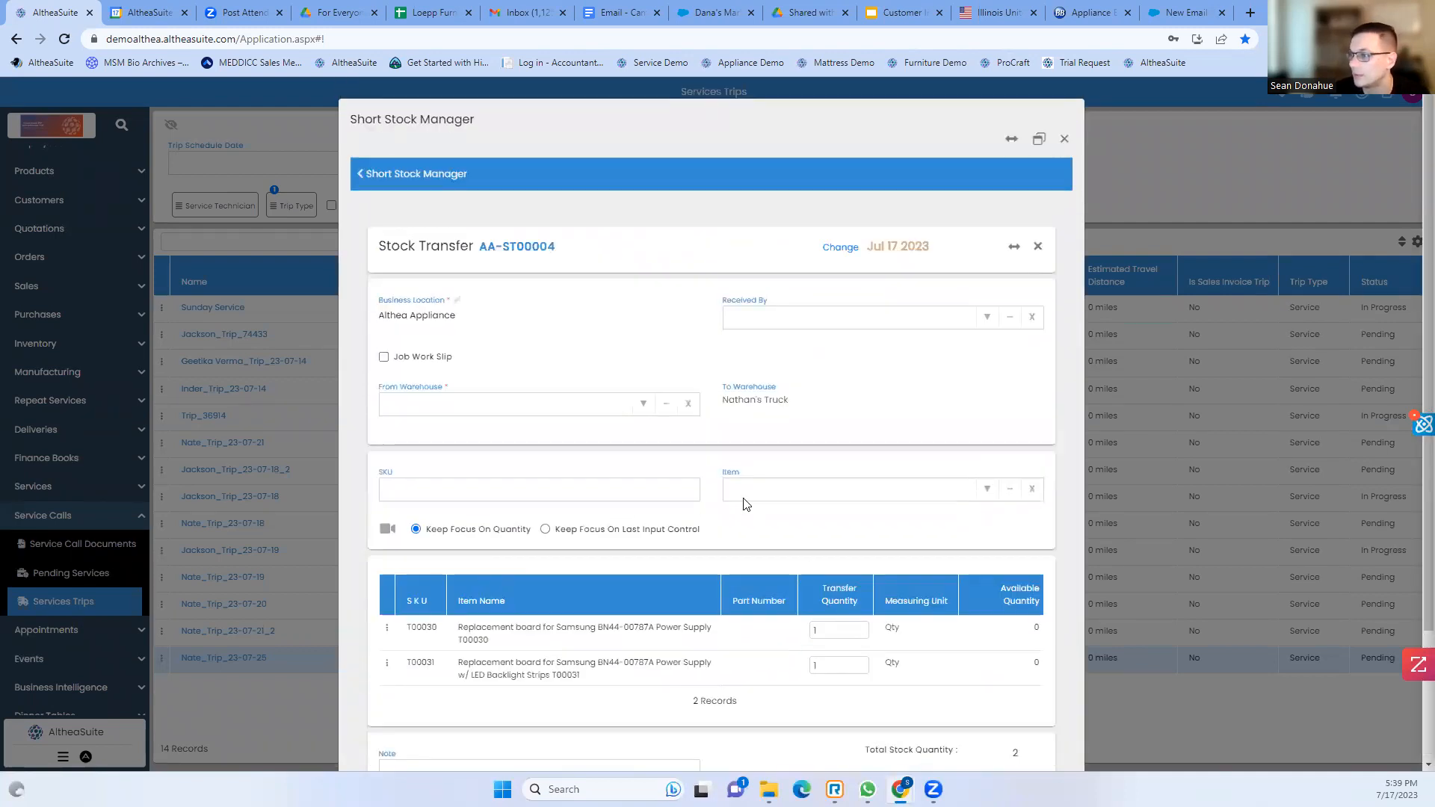
pyautogui.scroll(-3, 817, 628)
pyautogui.click(1021, 694)
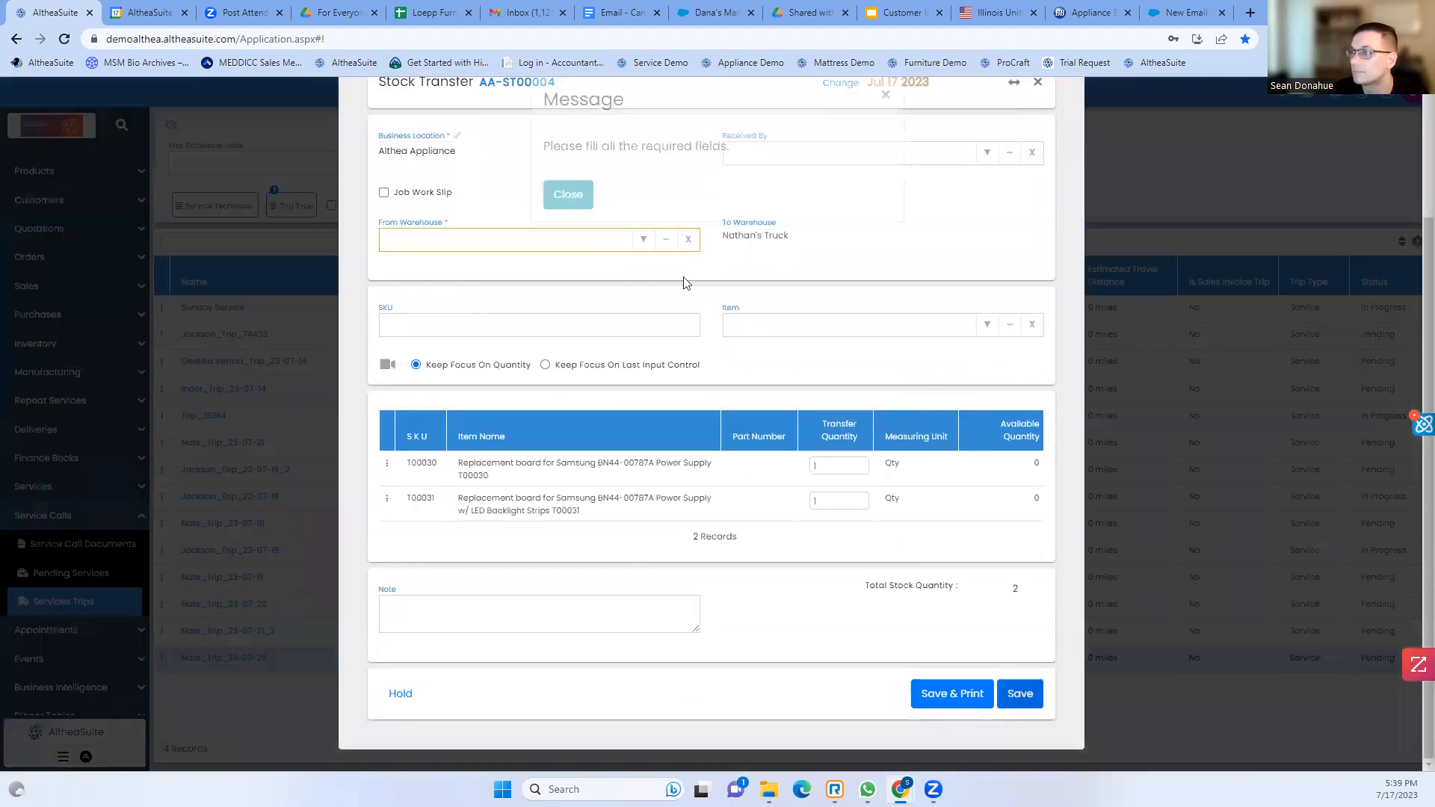
pyautogui.click(559, 217)
pyautogui.click(640, 239)
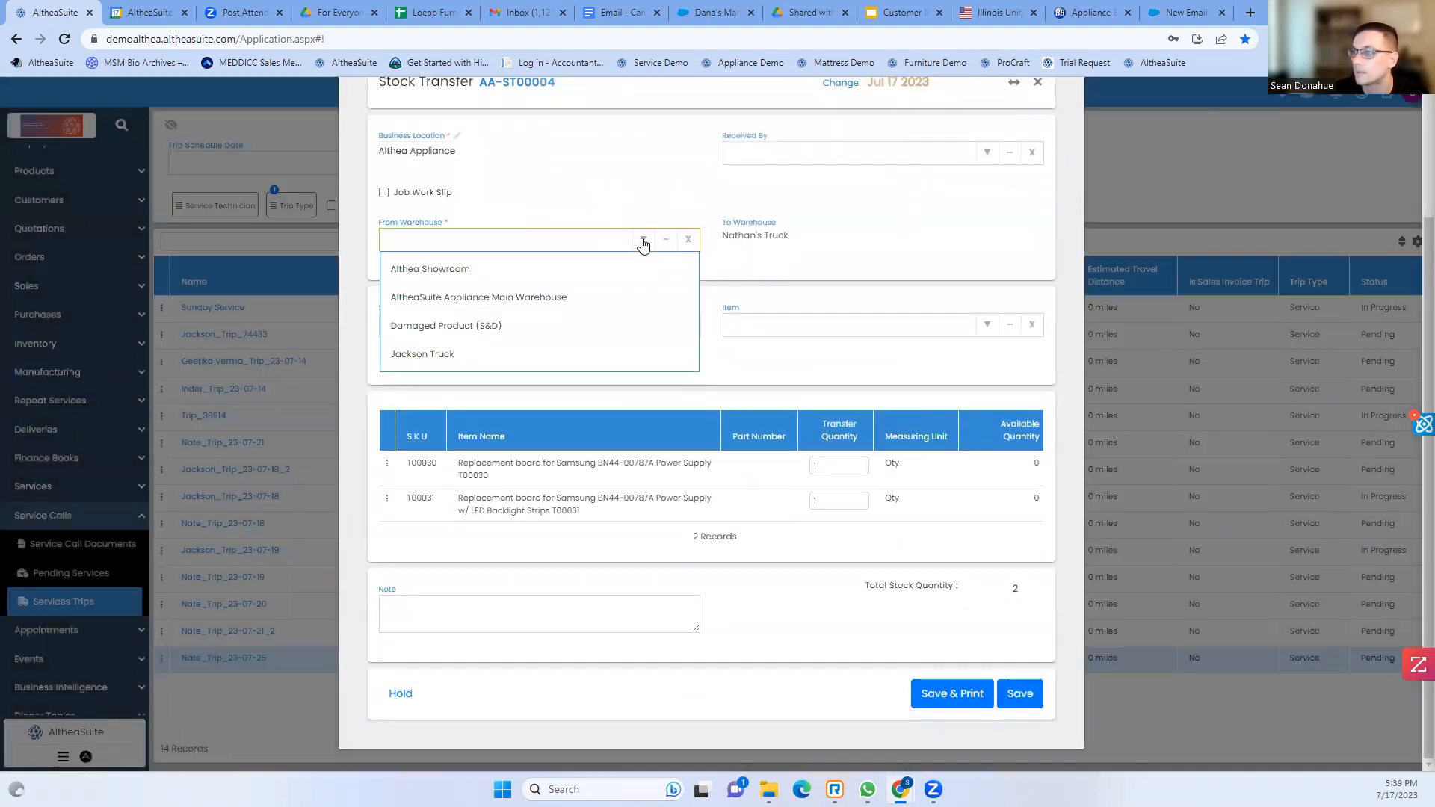
pyautogui.click(621, 268)
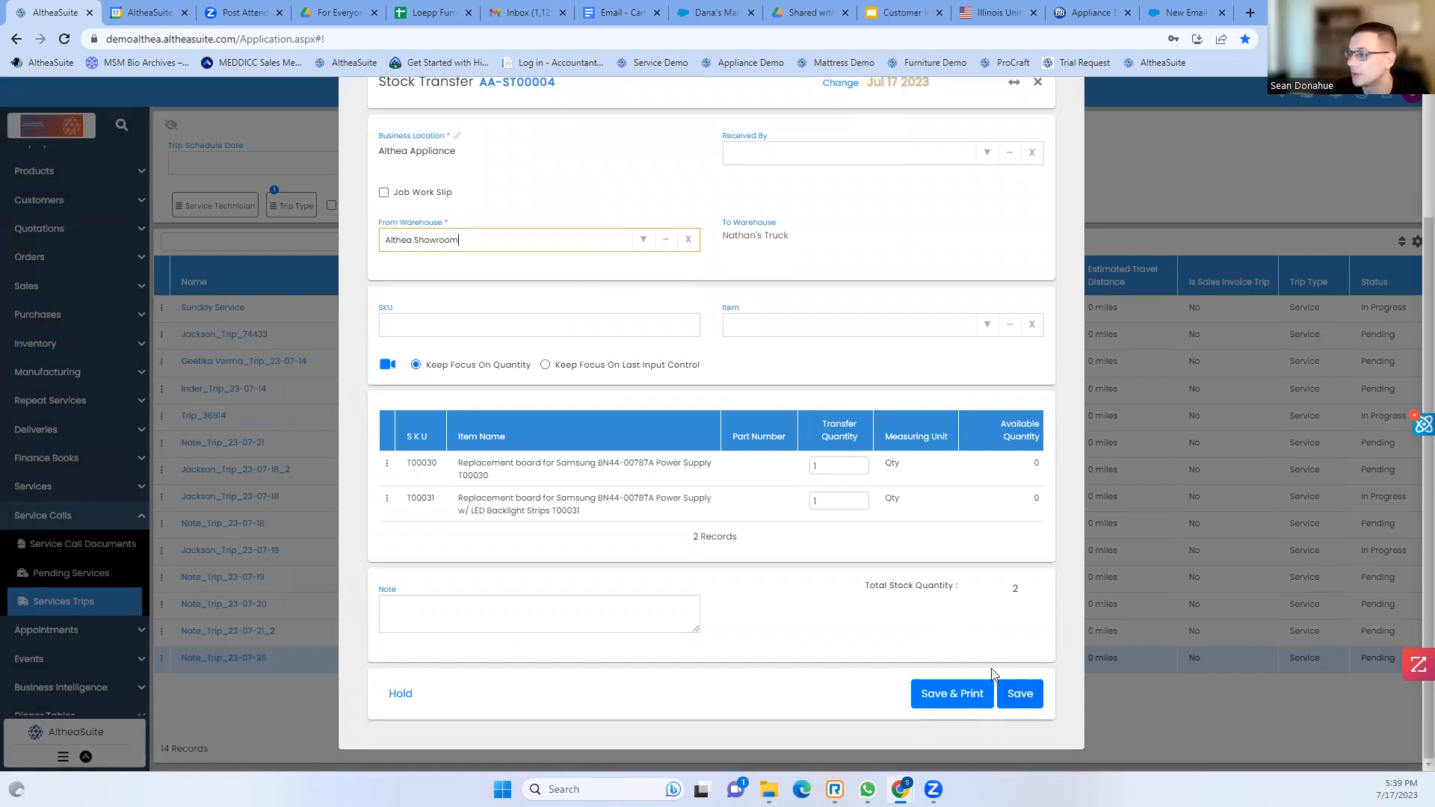
pyautogui.click(1026, 699)
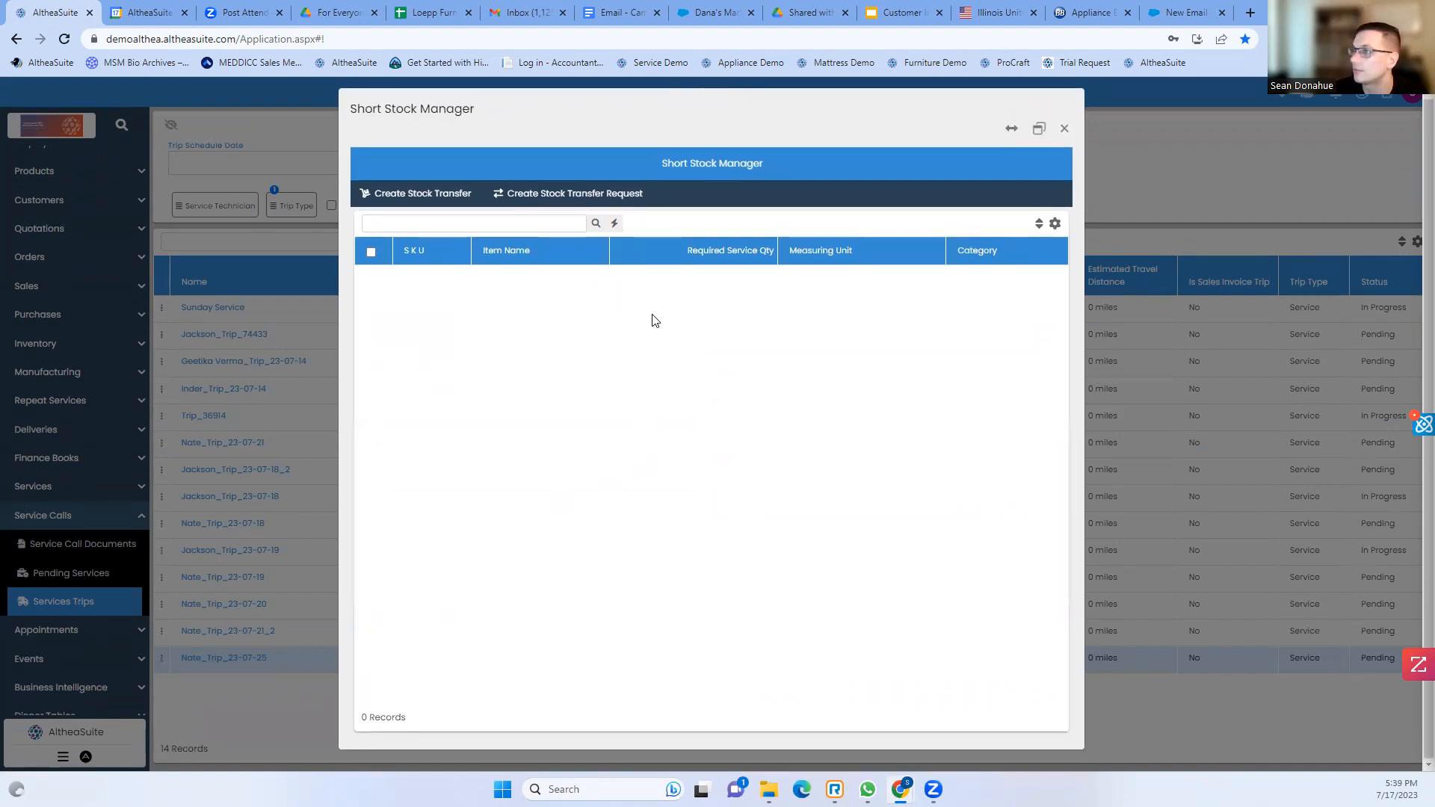
pyautogui.click(1064, 129)
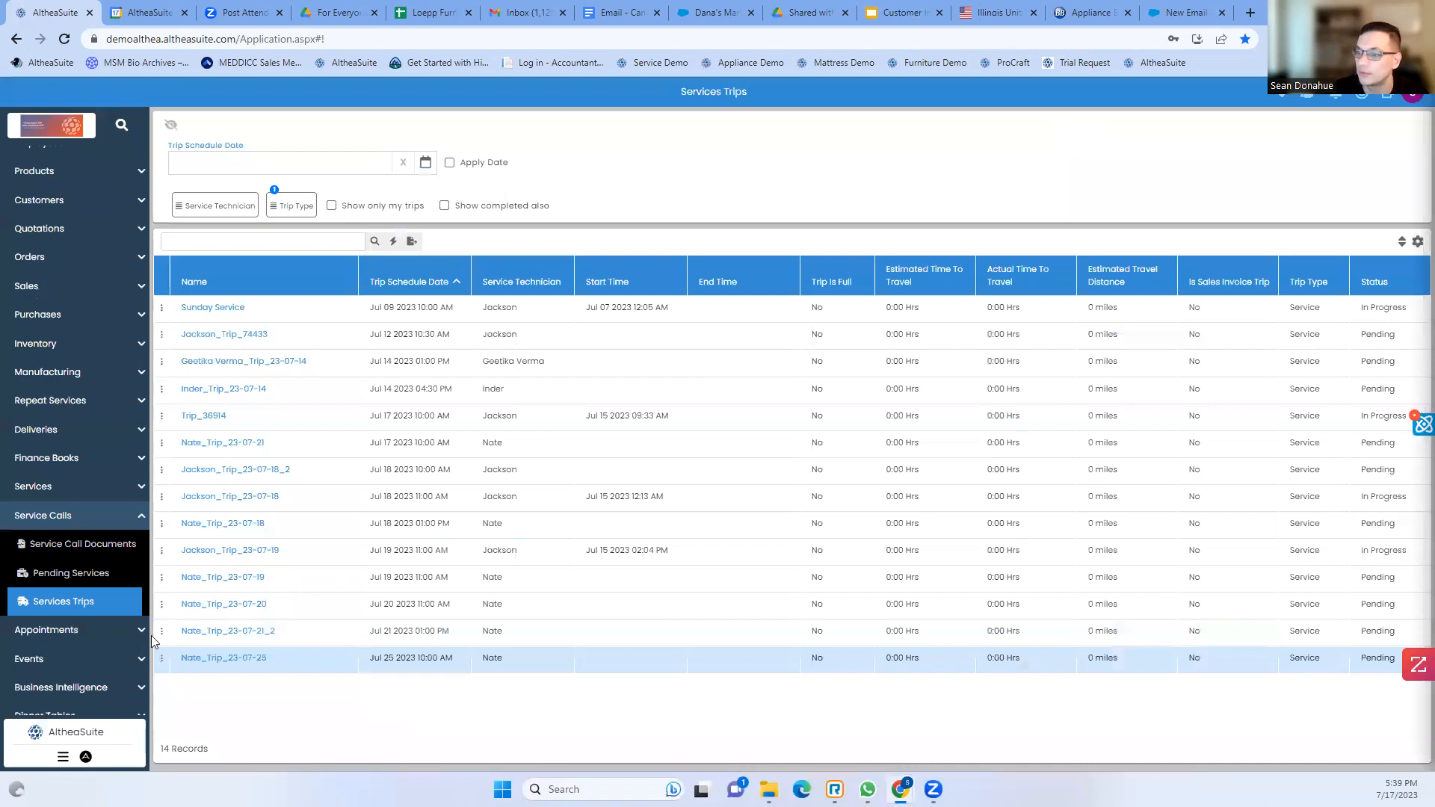
# Accept and start the July 25, 2023 service trip, view driving directions to its first stop, and return to the trip
pyautogui.click(162, 659)
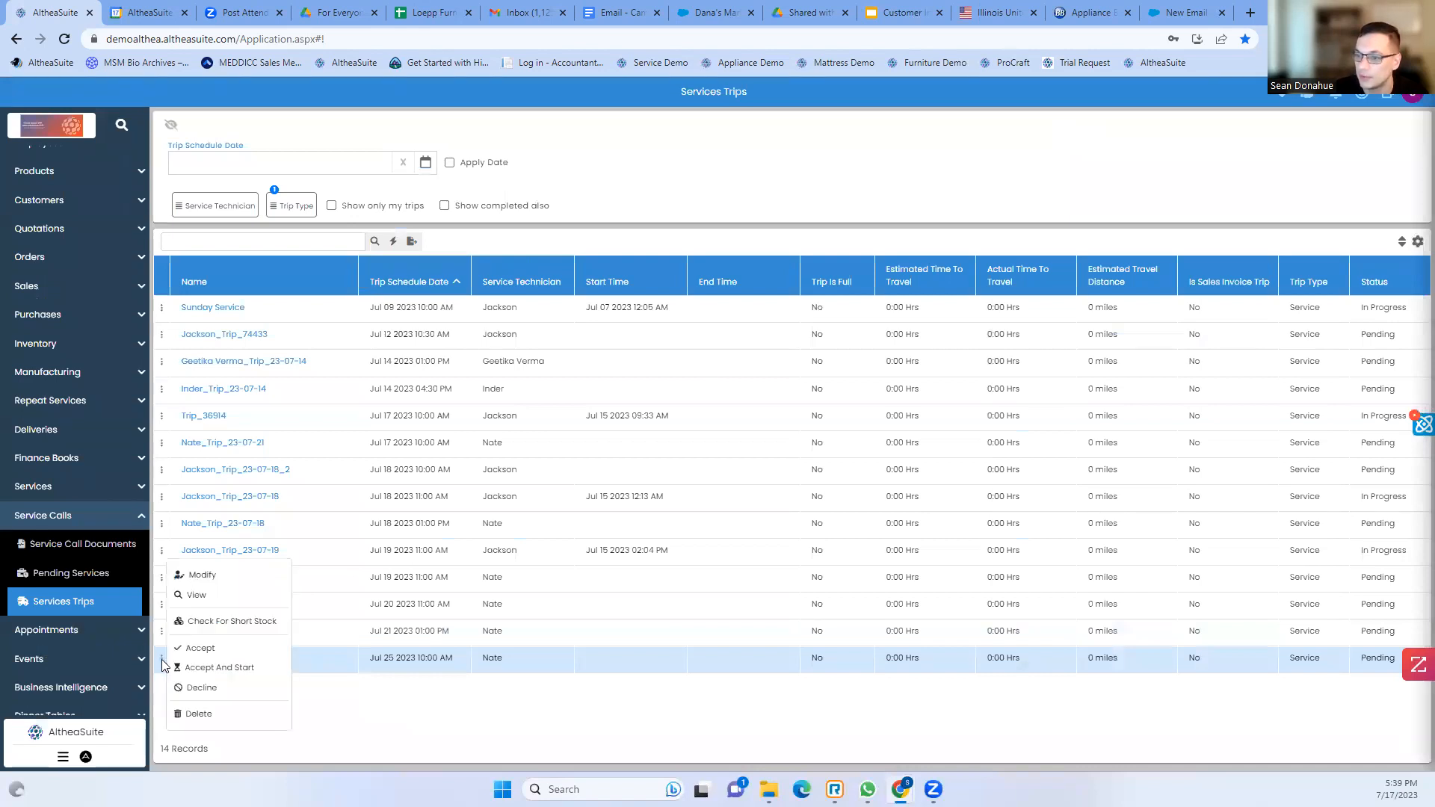
pyautogui.click(258, 669)
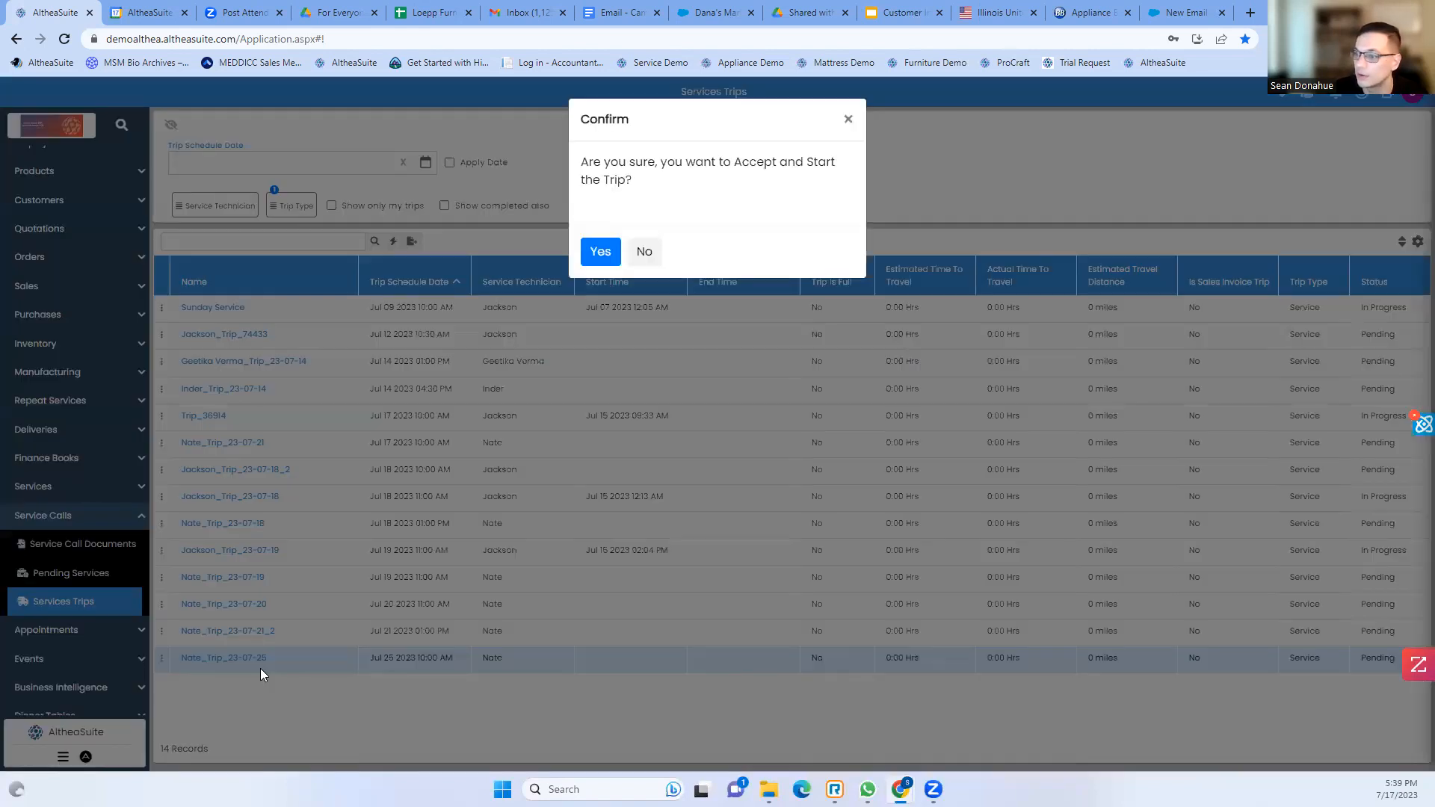
pyautogui.click(598, 254)
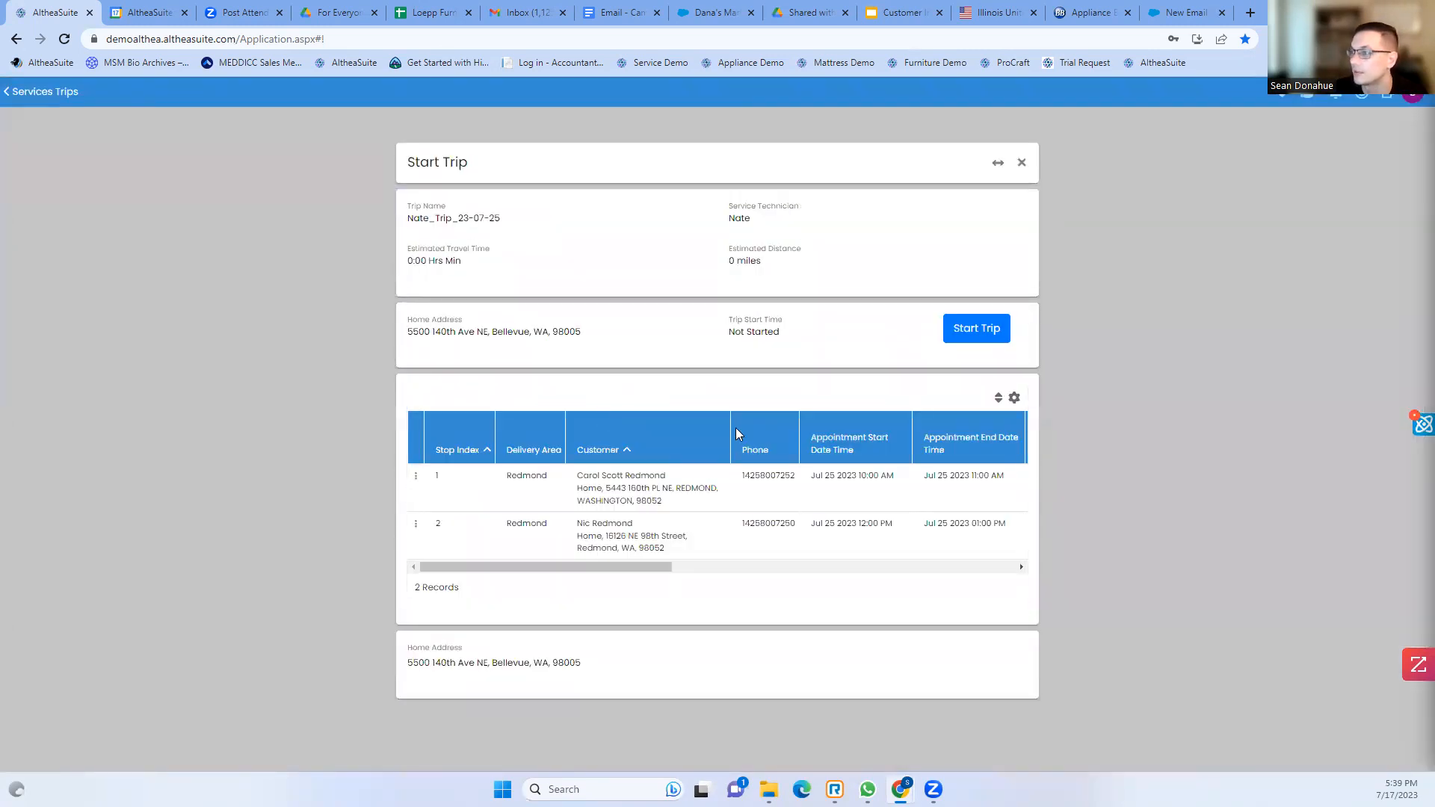
pyautogui.click(976, 332)
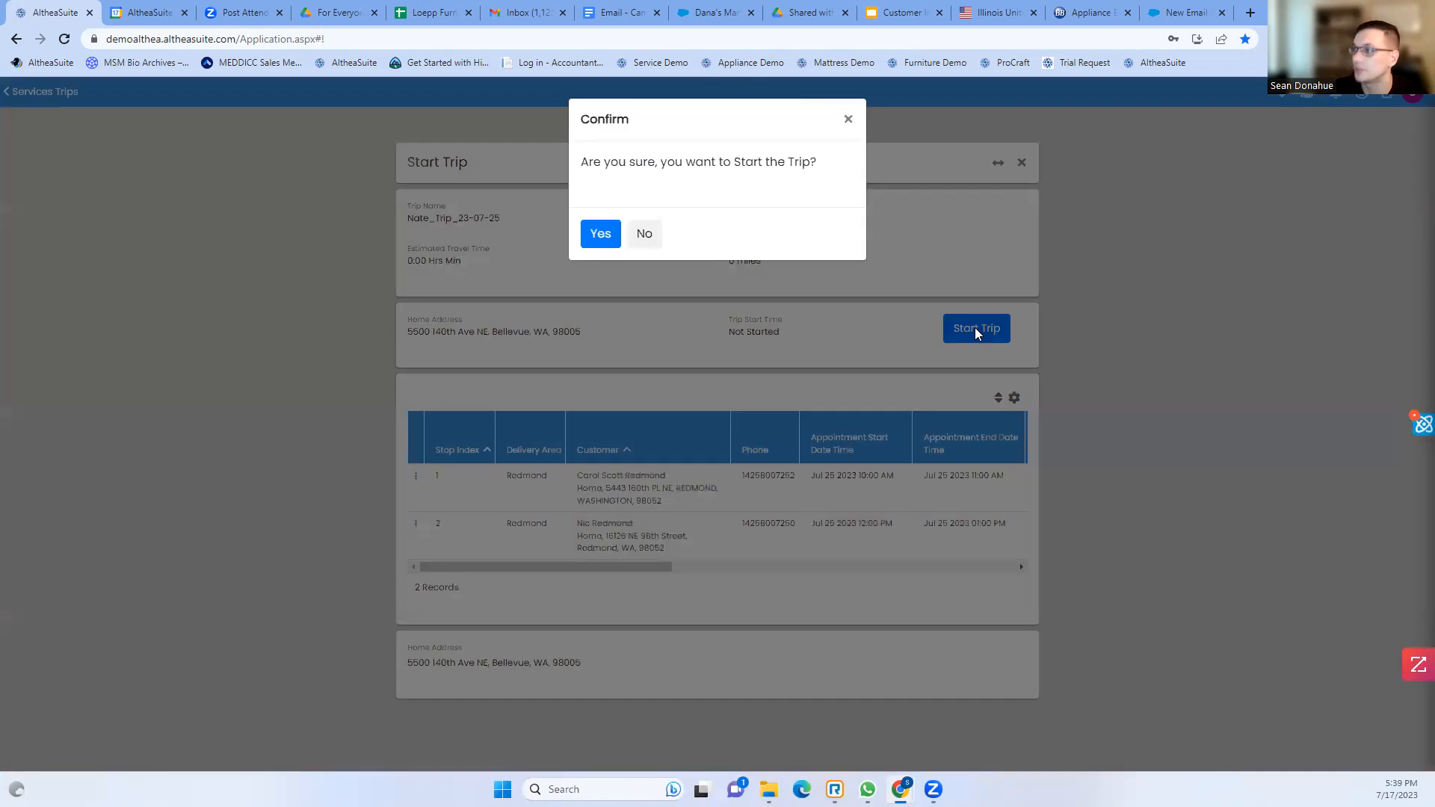
pyautogui.click(599, 235)
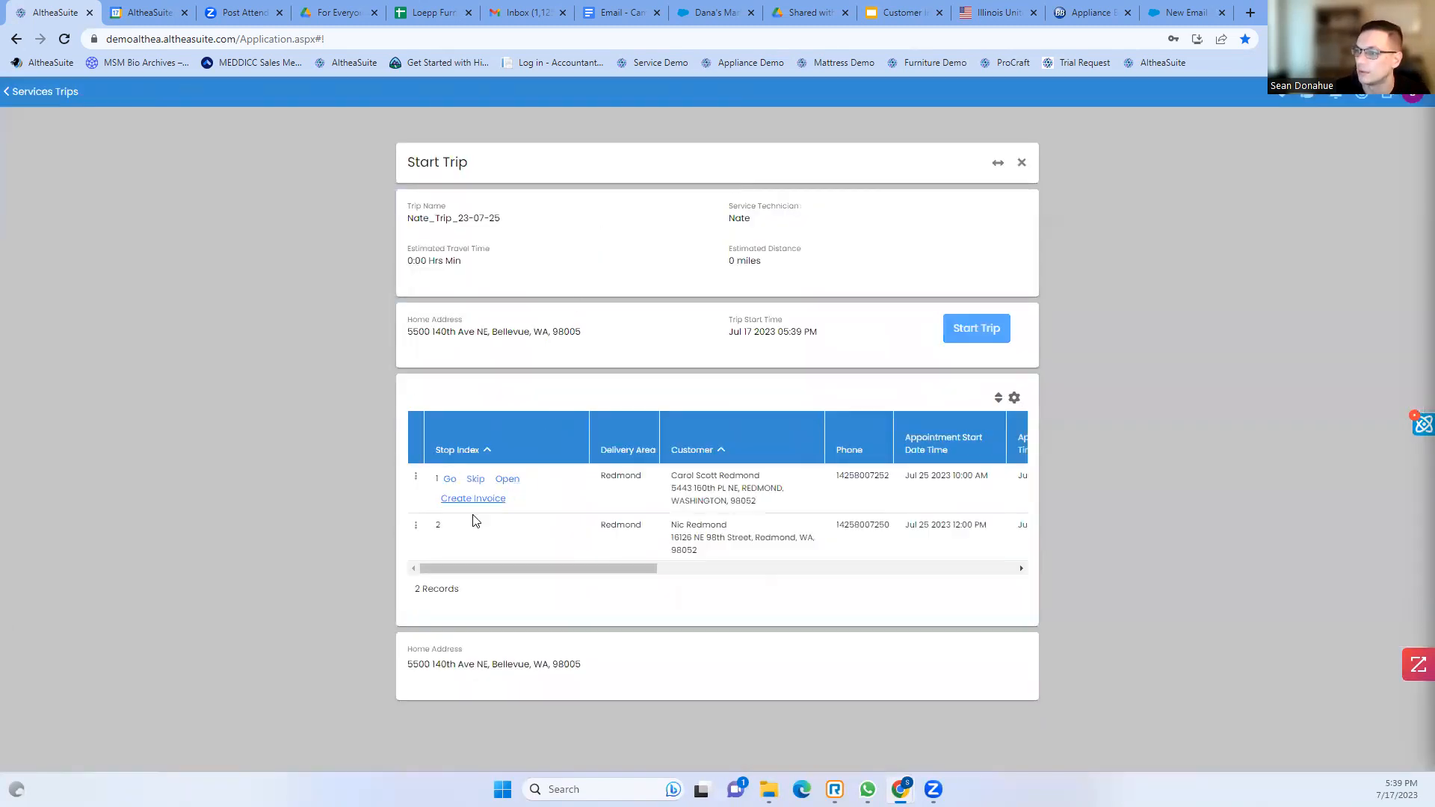
pyautogui.click(448, 481)
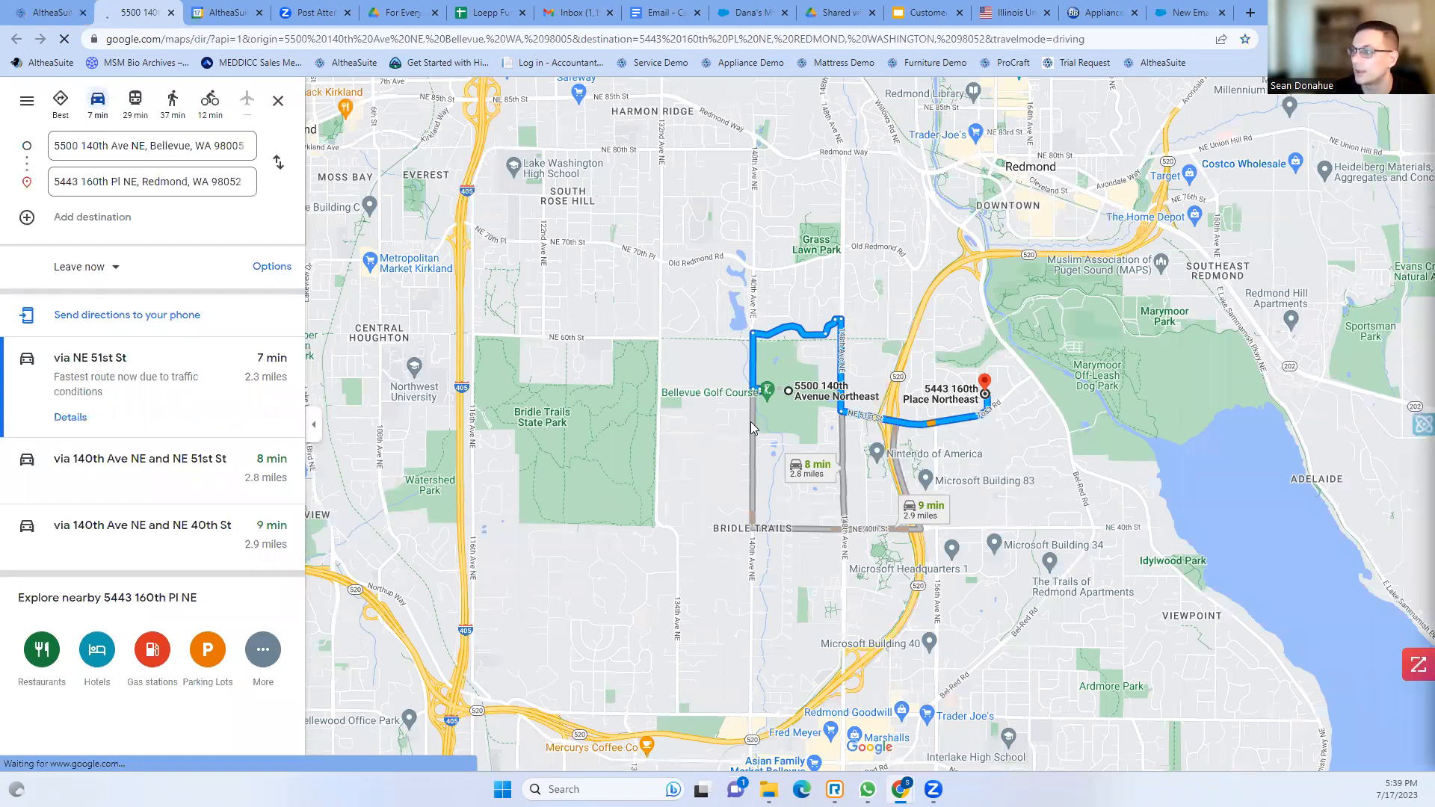
pyautogui.click(48, 16)
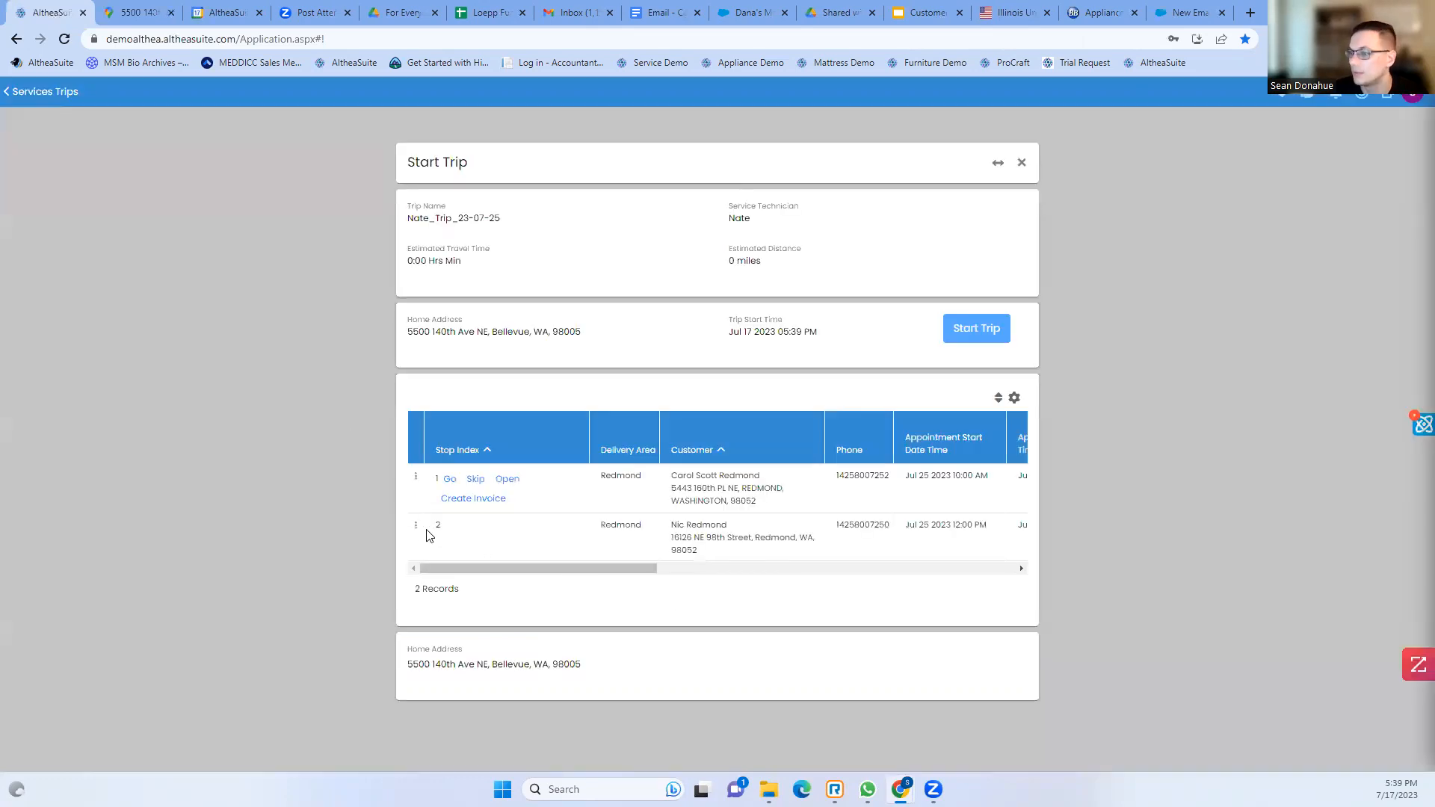
# Move the trip's second stop up to first place and open its service document
pyautogui.click(416, 526)
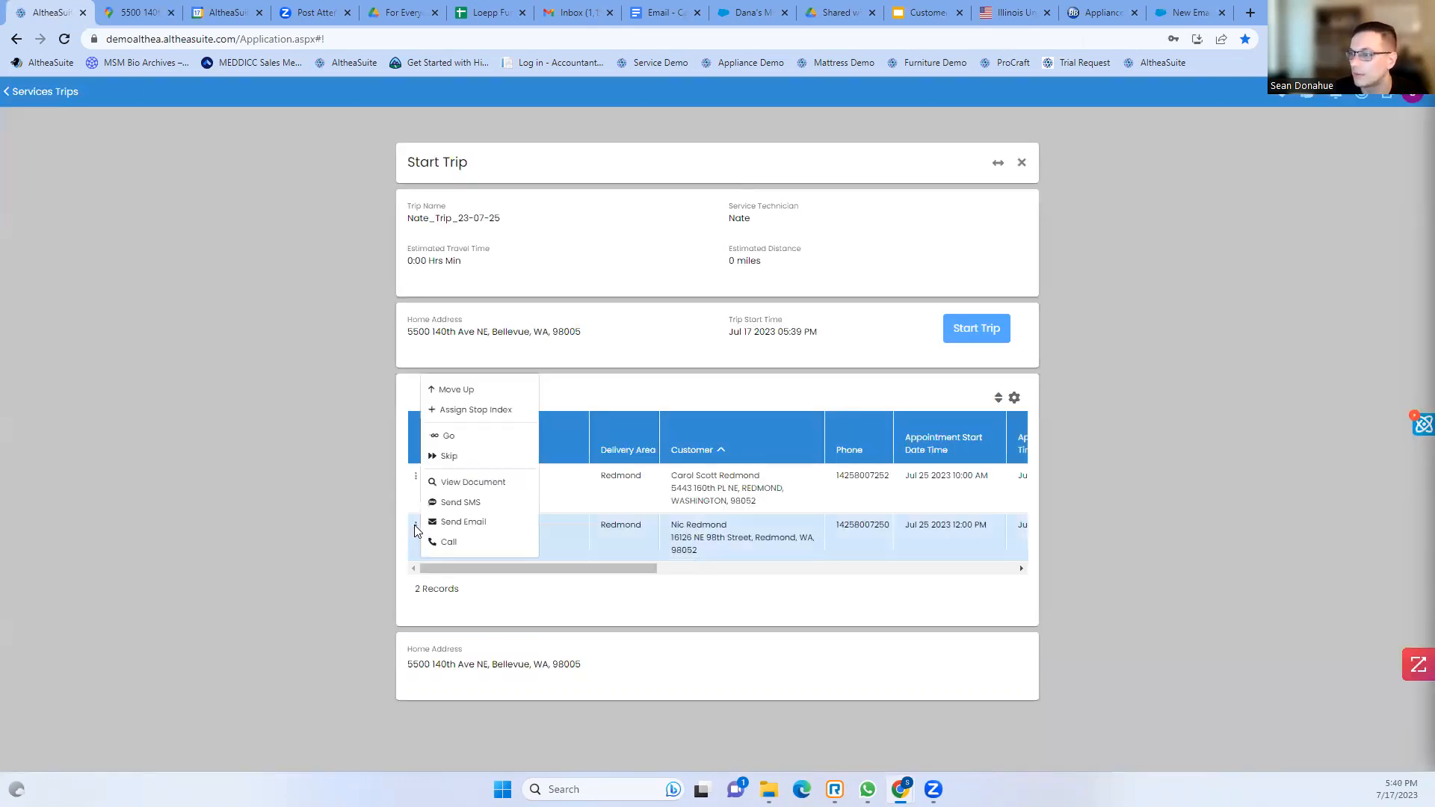
pyautogui.click(477, 392)
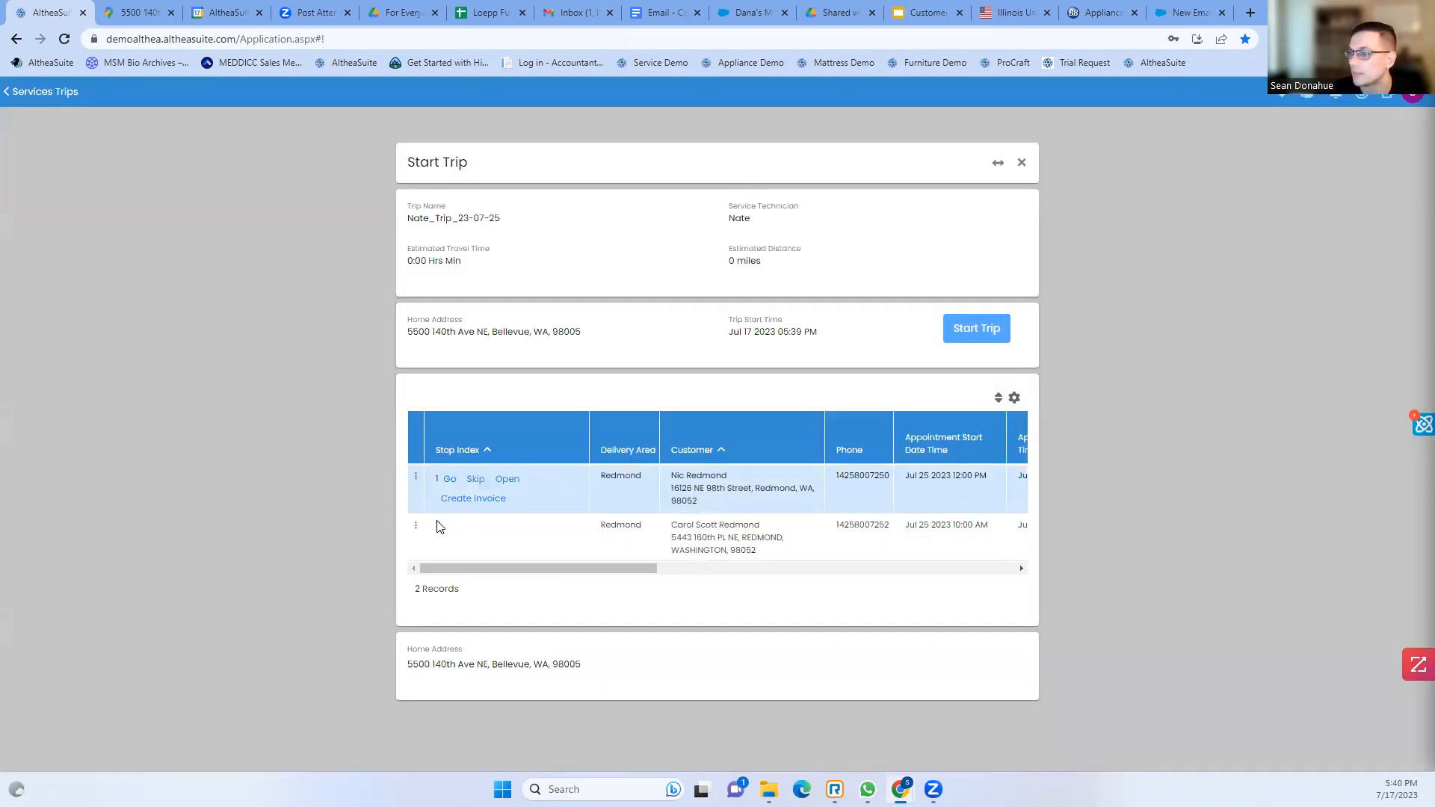
pyautogui.click(507, 480)
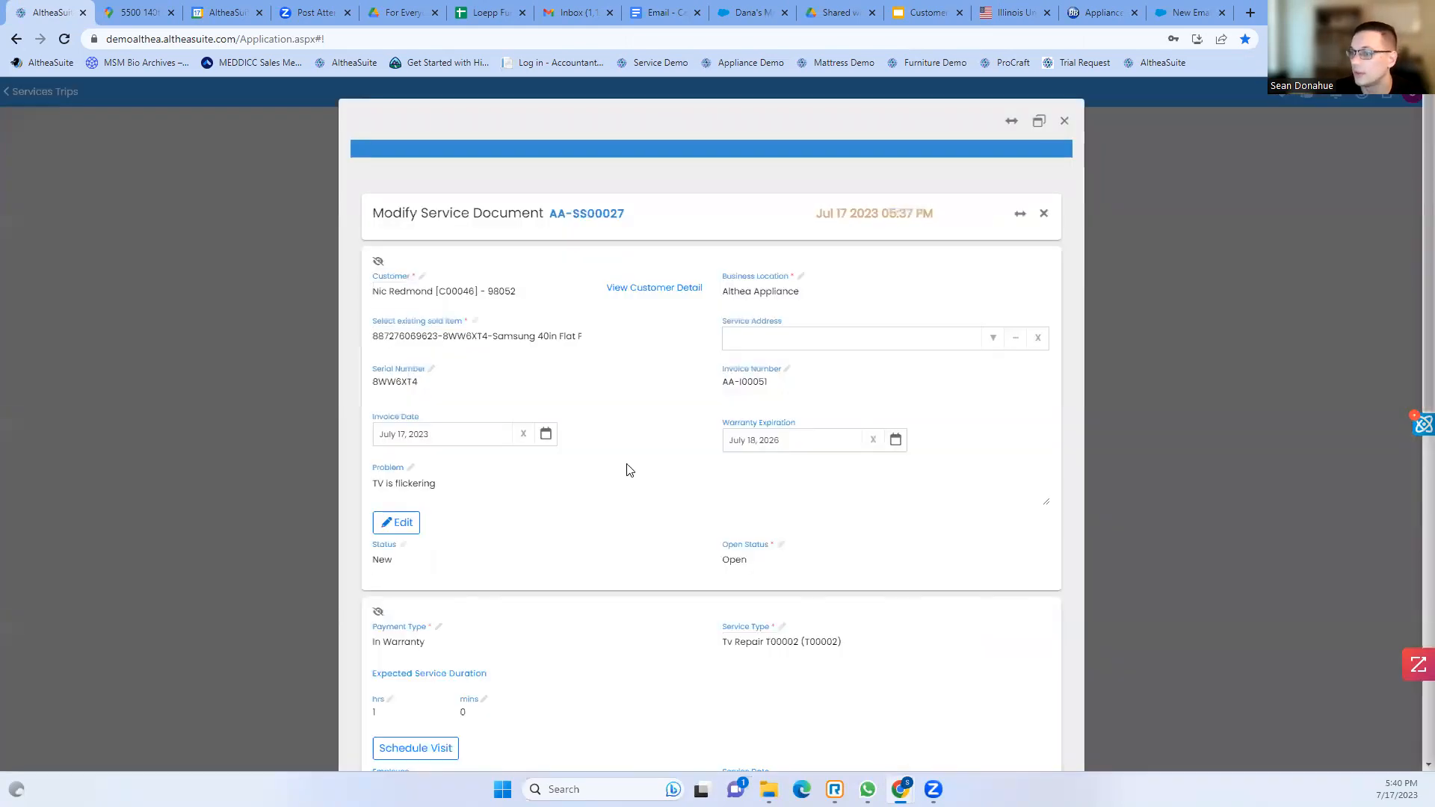
# Add and save the resolution note "Replacement Part worked fine" in the service document
pyautogui.scroll(-1, 630, 470)
pyautogui.scroll(-3, 754, 418)
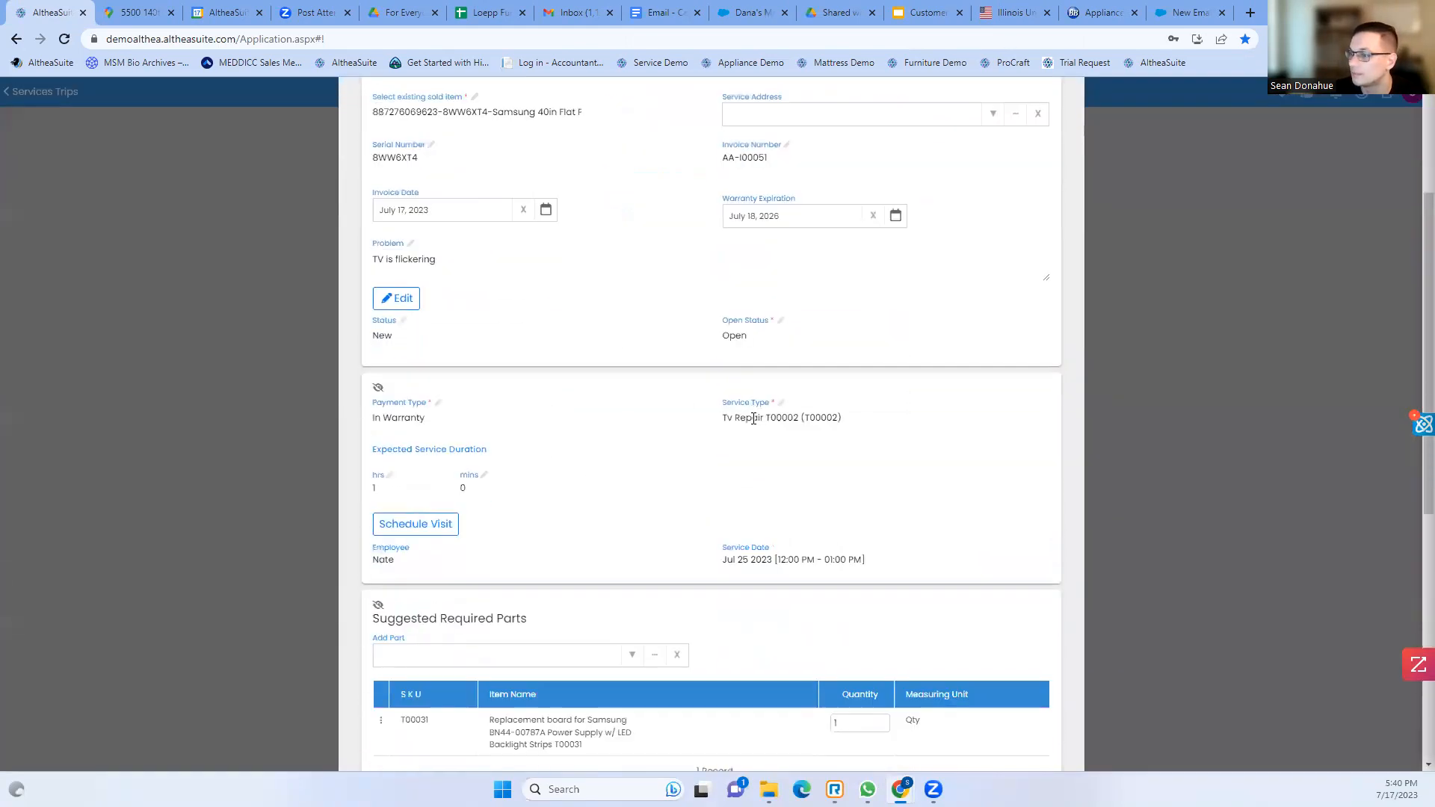
pyautogui.scroll(-3, 673, 452)
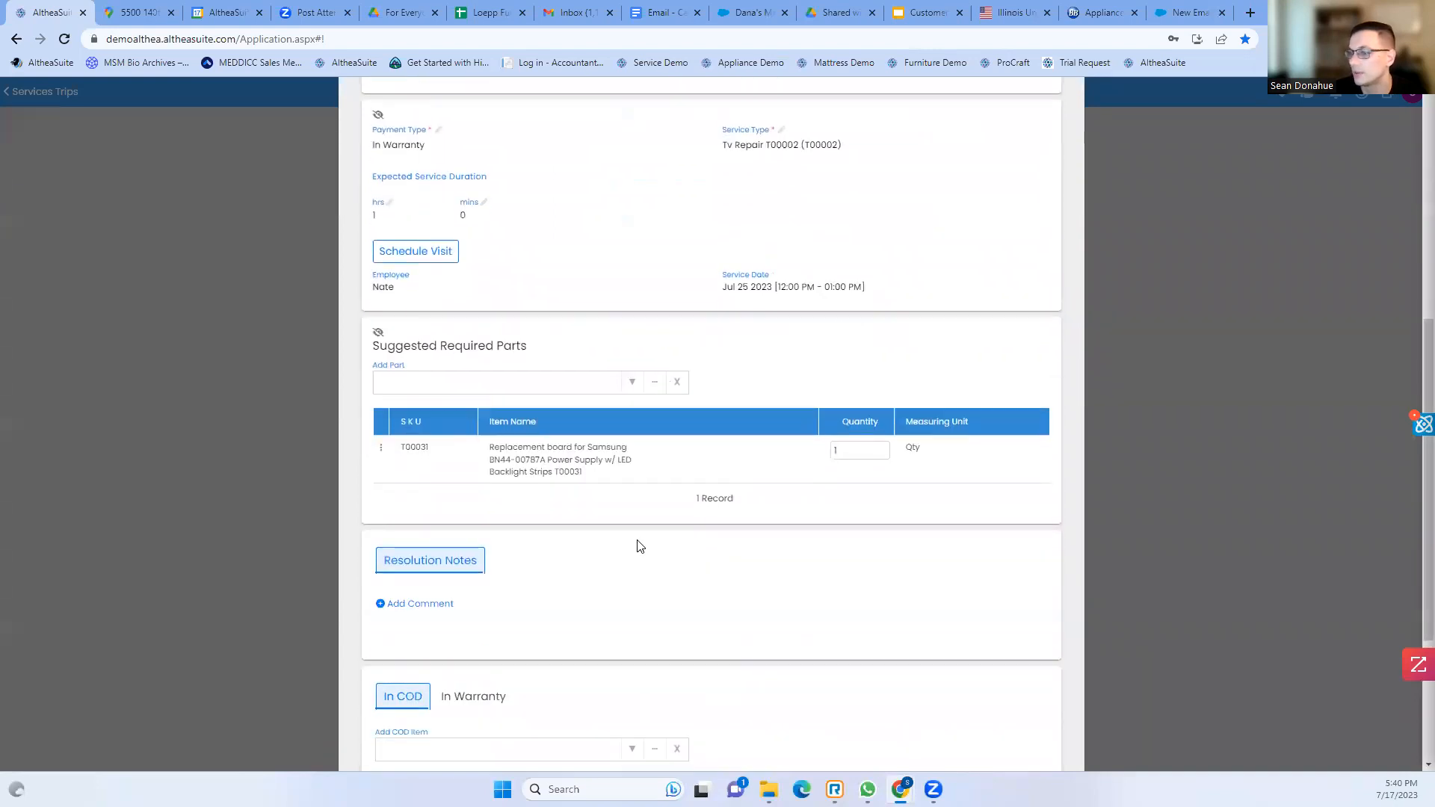
pyautogui.scroll(-1, 486, 536)
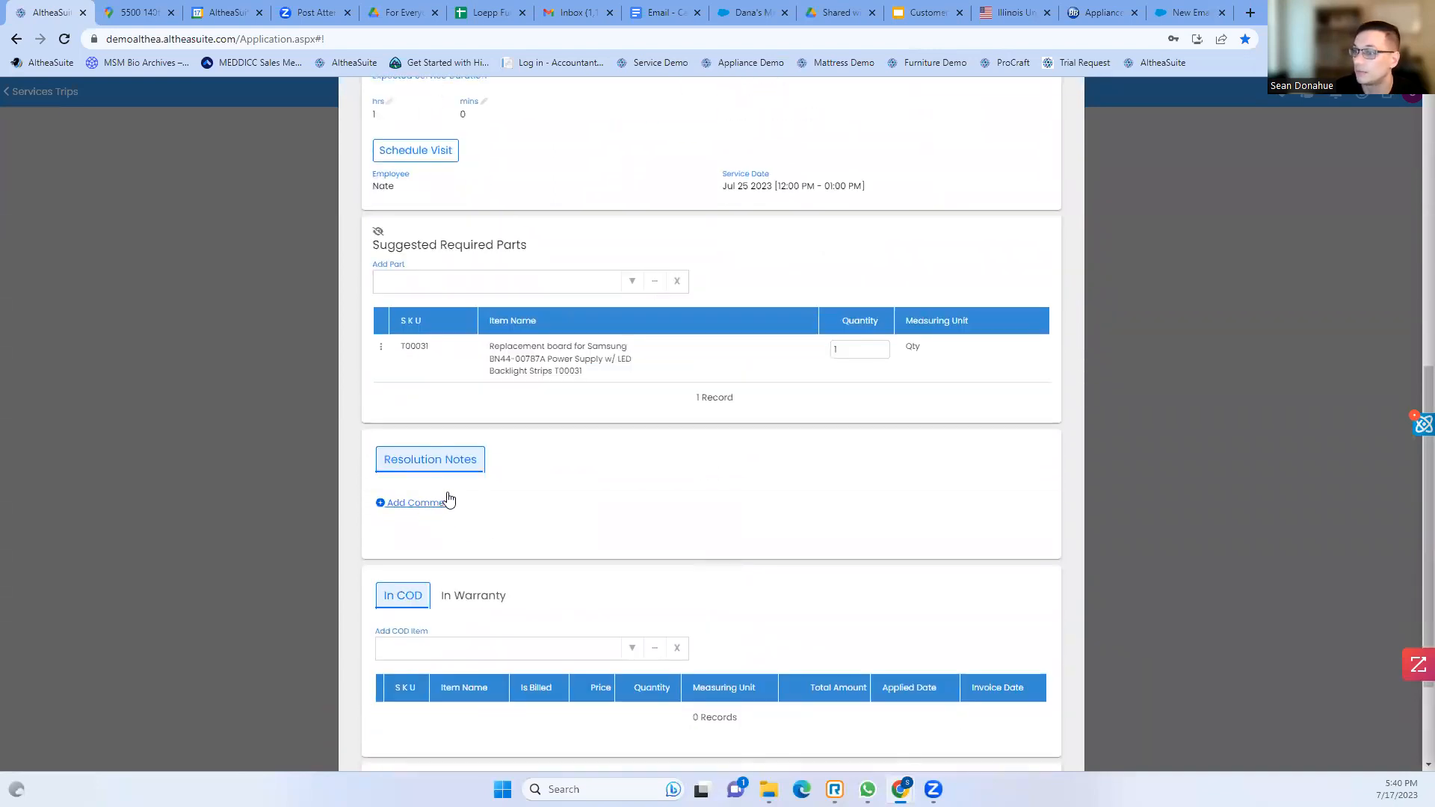
pyautogui.scroll(-1, 442, 487)
pyautogui.click(424, 432)
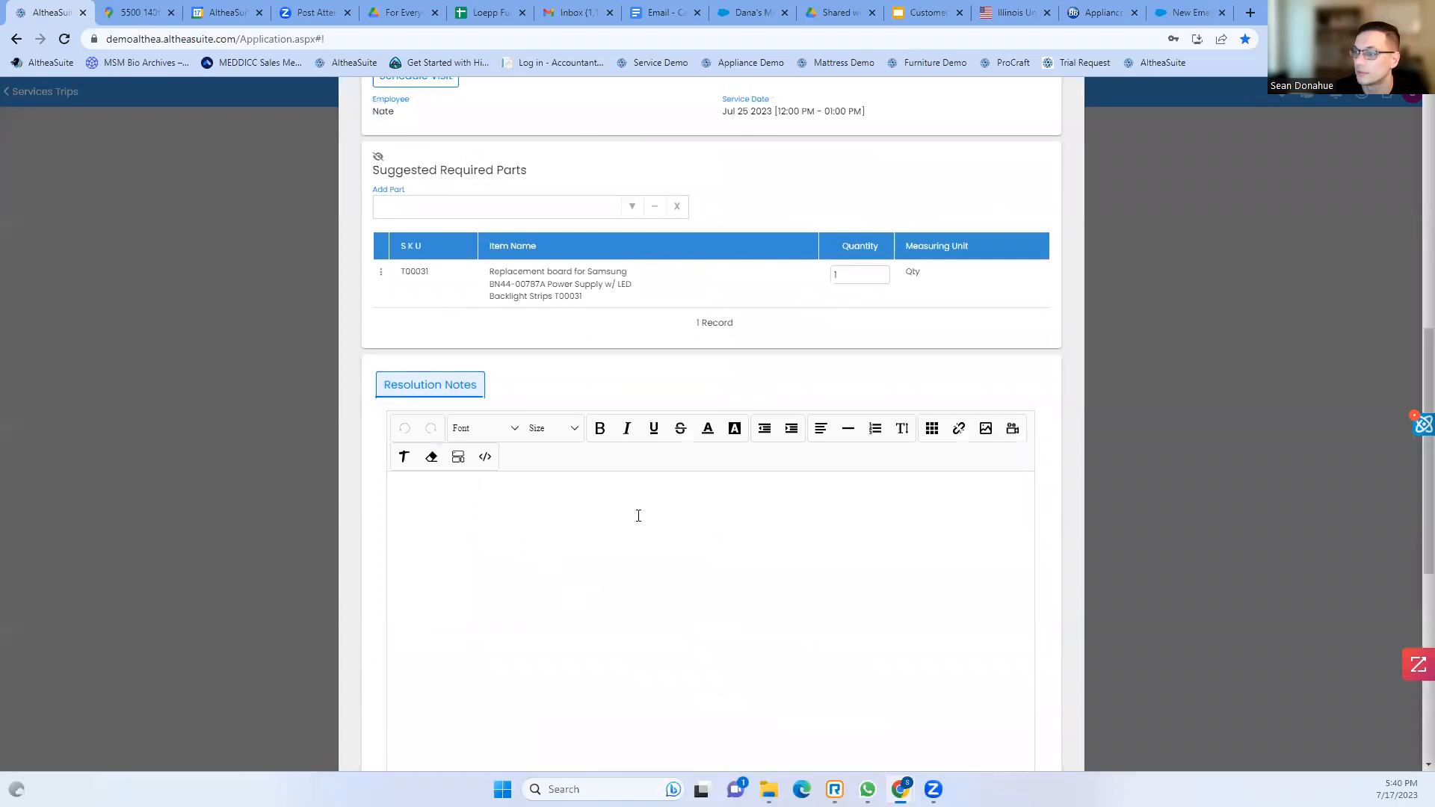
pyautogui.scroll(-2, 636, 524)
pyautogui.scroll(1, 636, 526)
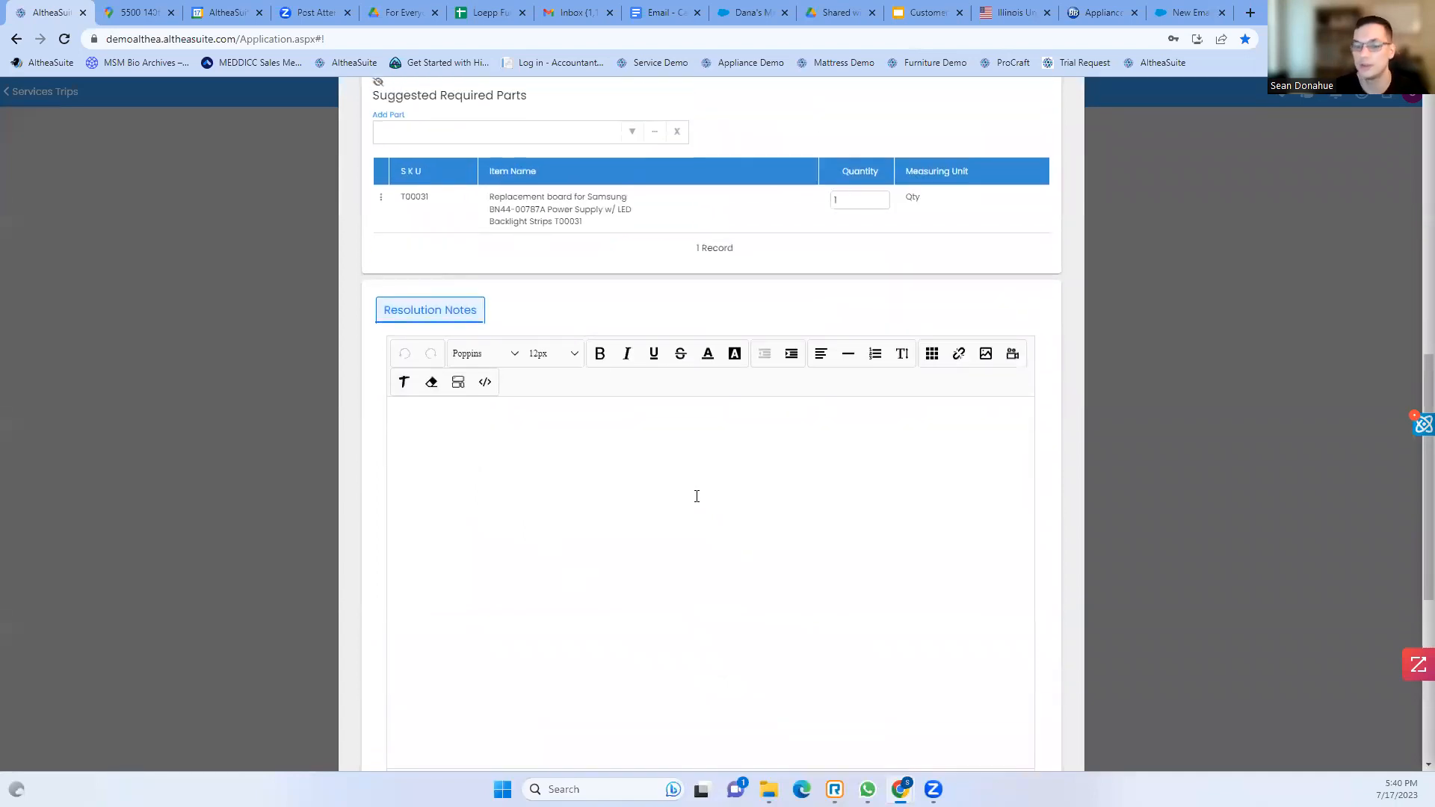
pyautogui.write('Replacement ')
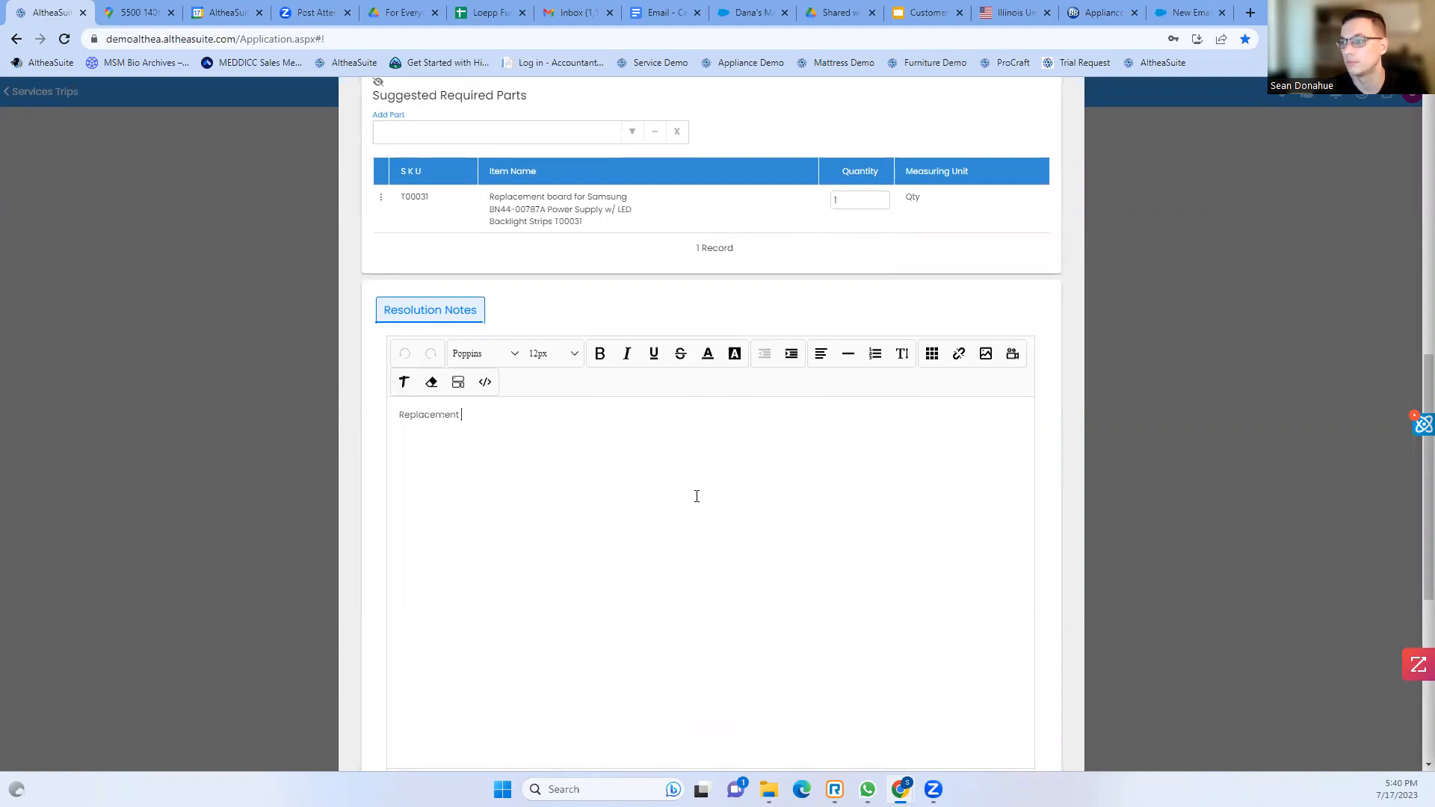
pyautogui.write('Part worked fine')
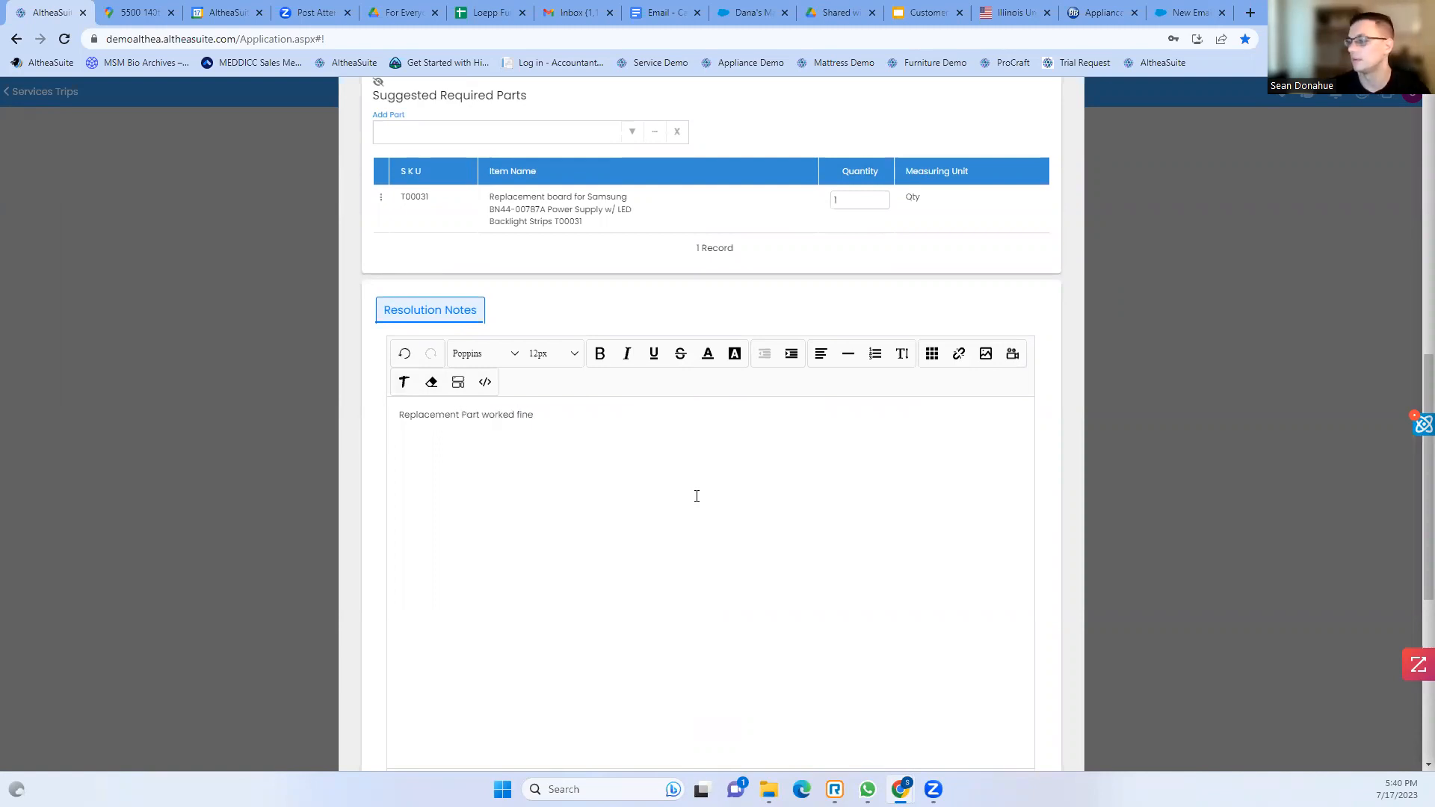
pyautogui.scroll(-4, 697, 496)
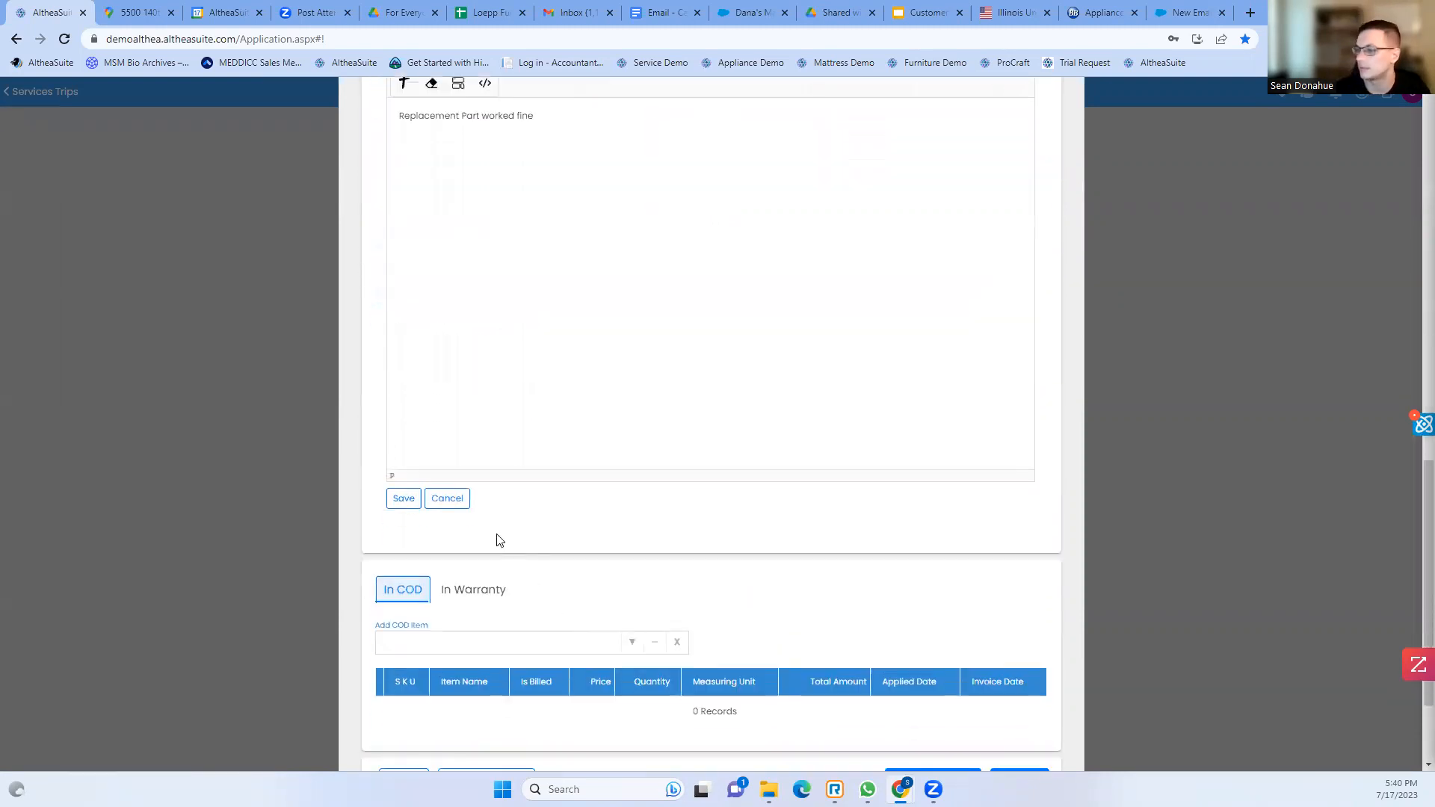
pyautogui.click(401, 498)
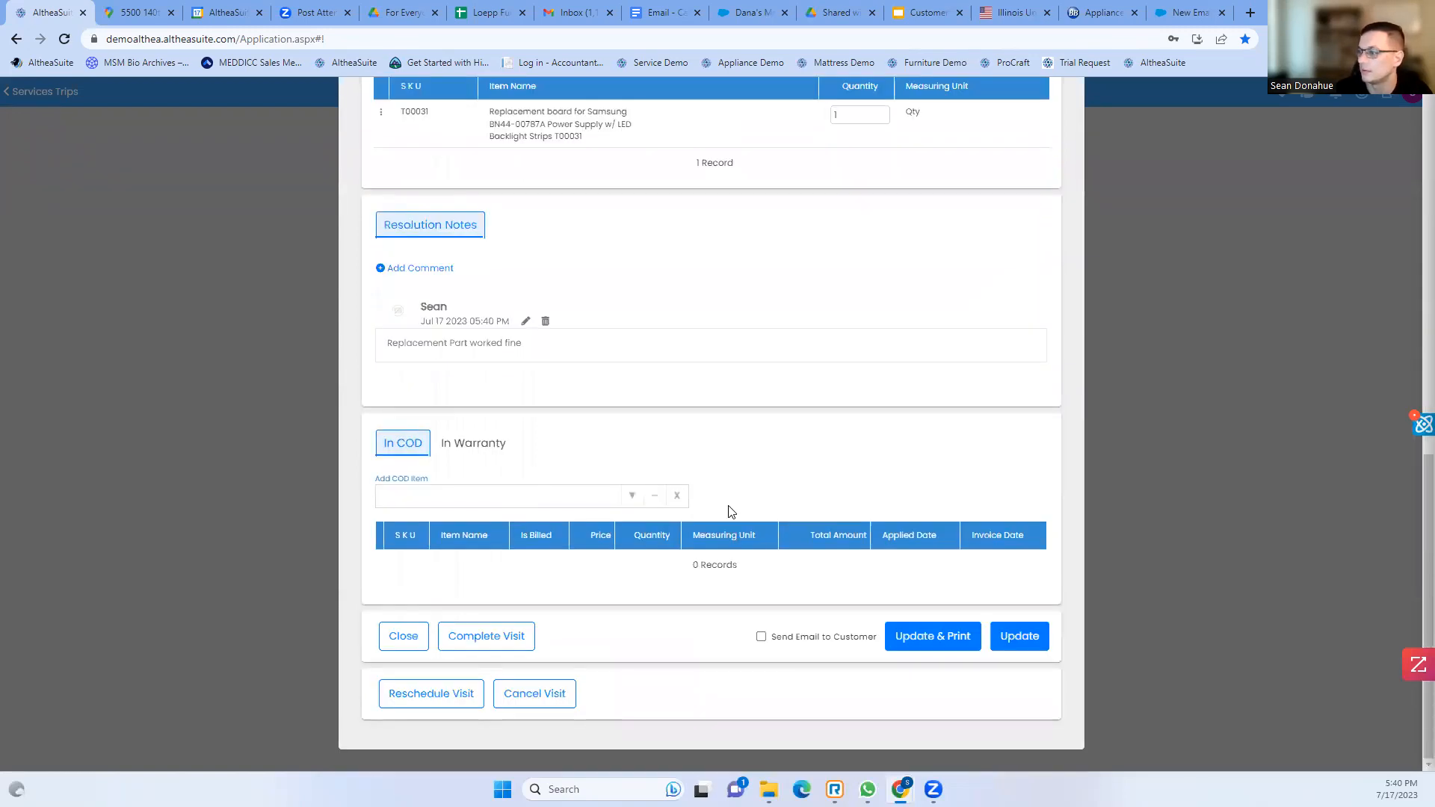
# Complete the service visit for the trip's first stop and confirm the completion
pyautogui.click(464, 645)
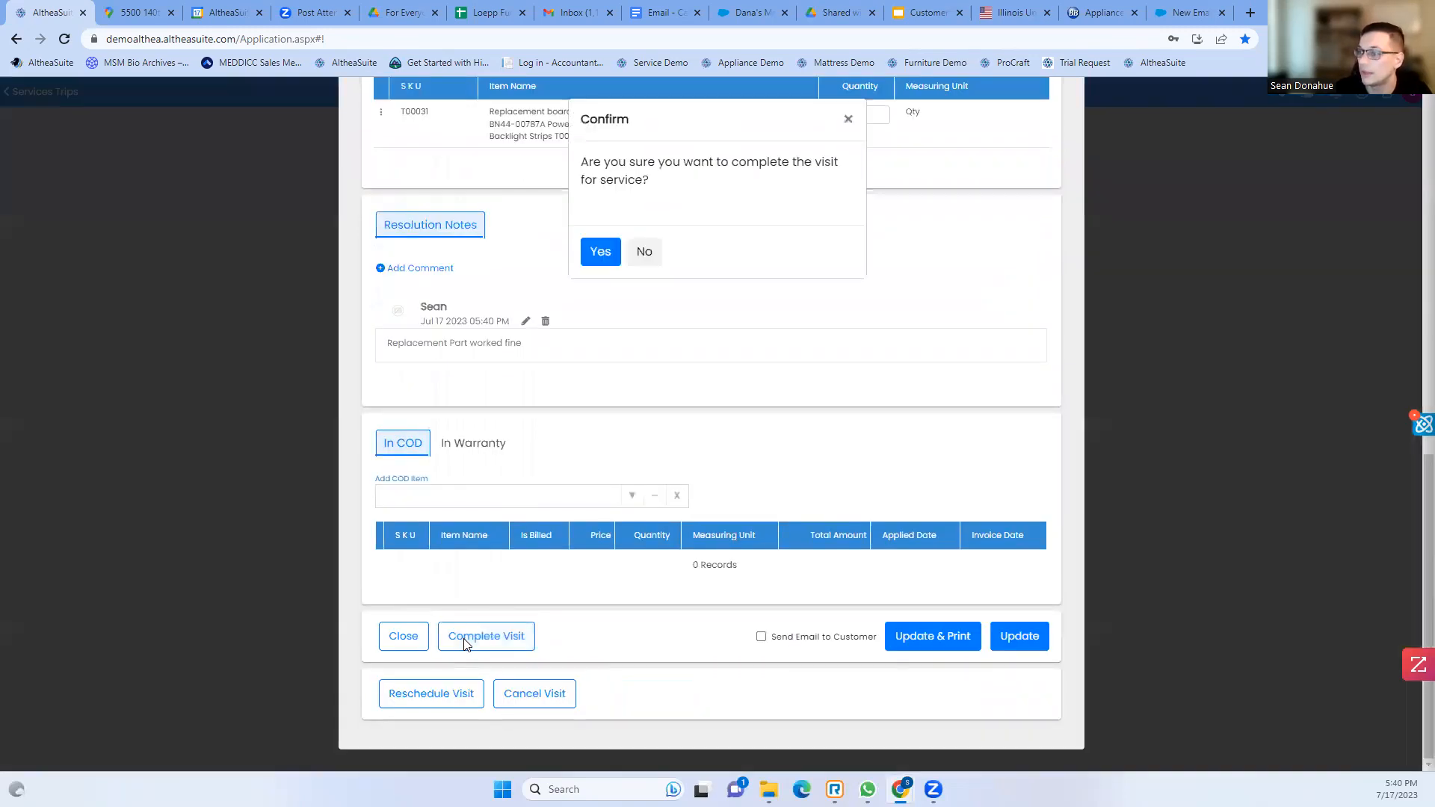
pyautogui.click(606, 251)
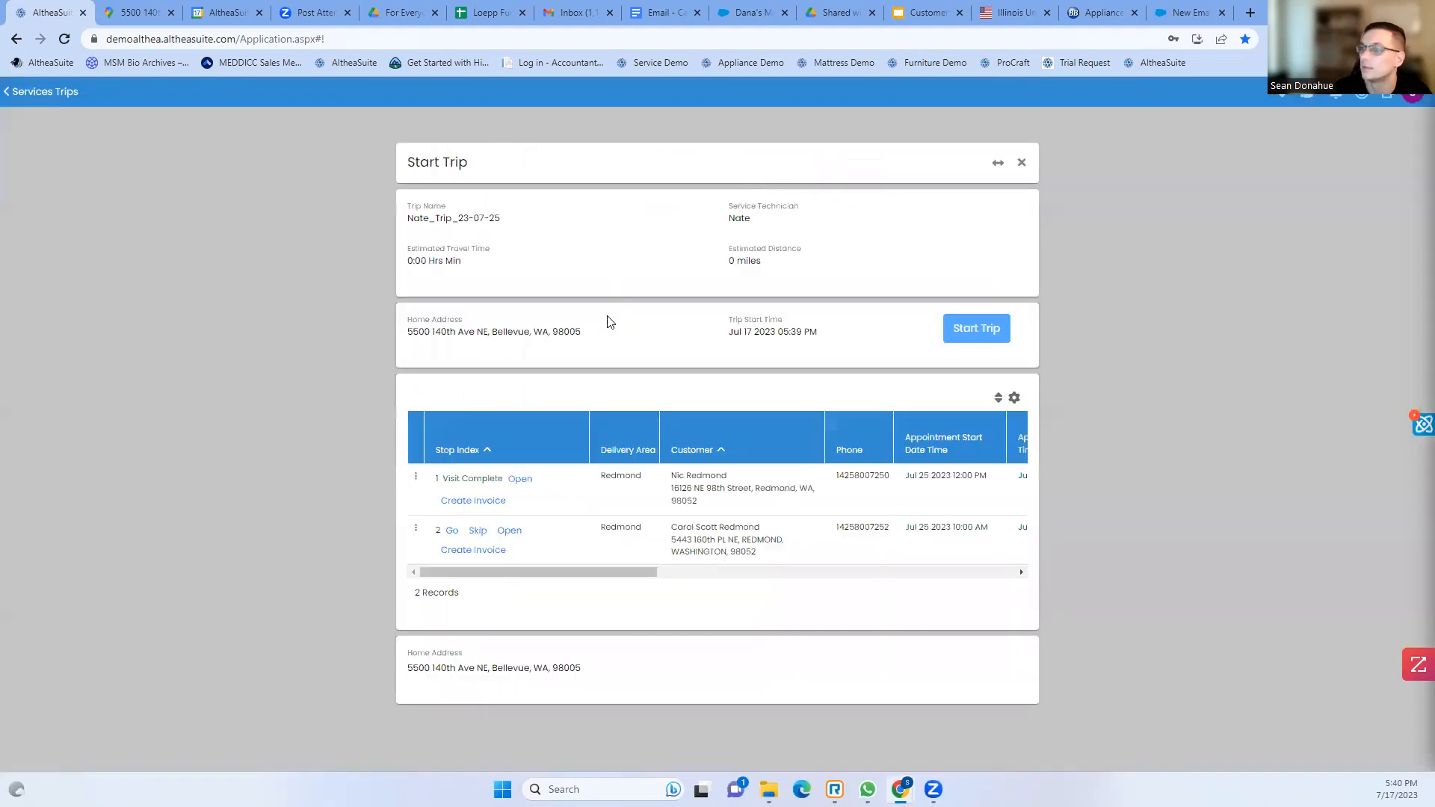
# Open a service invoice for the completed first stop, review its fields and totals, and close it without saving
pyautogui.click(495, 502)
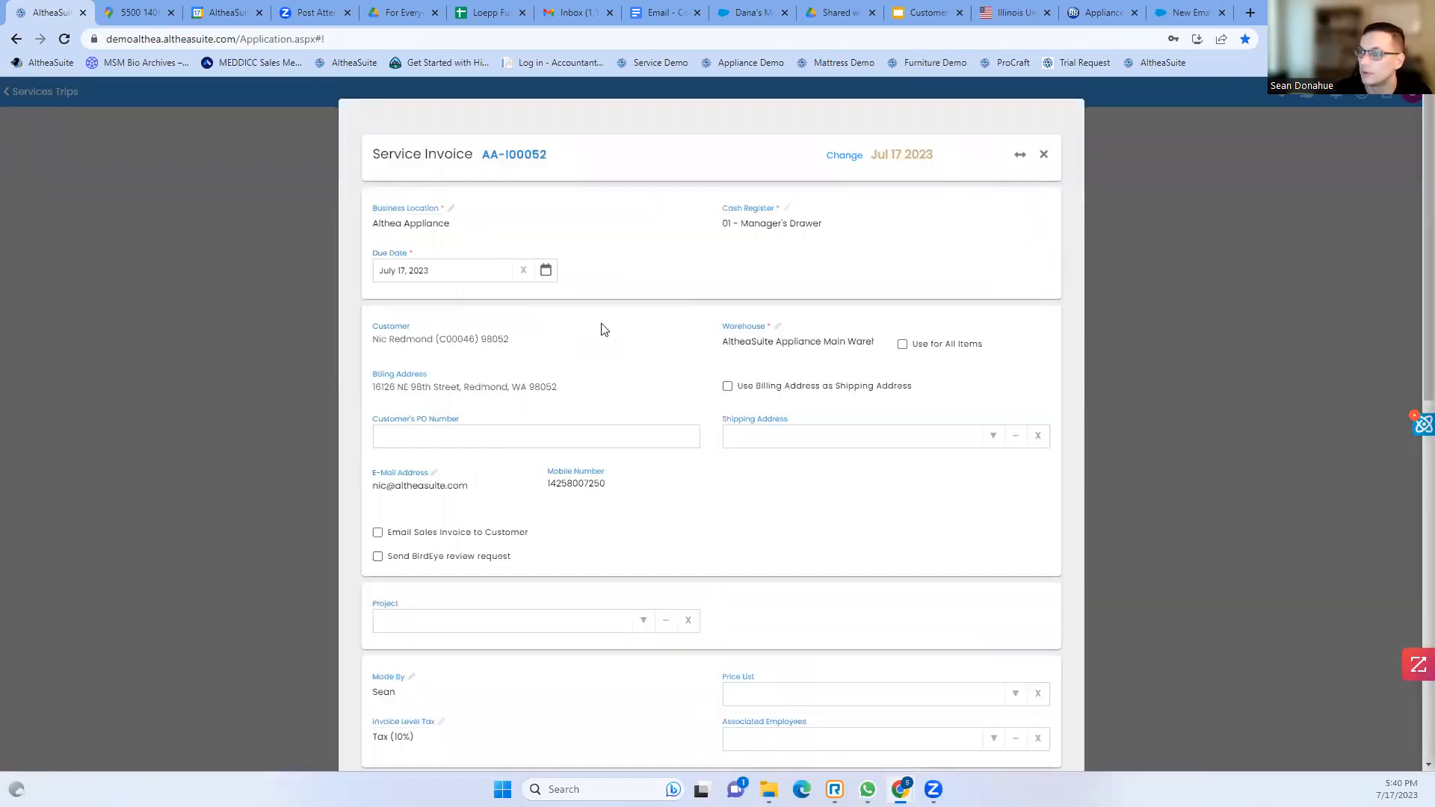
pyautogui.scroll(-5, 785, 414)
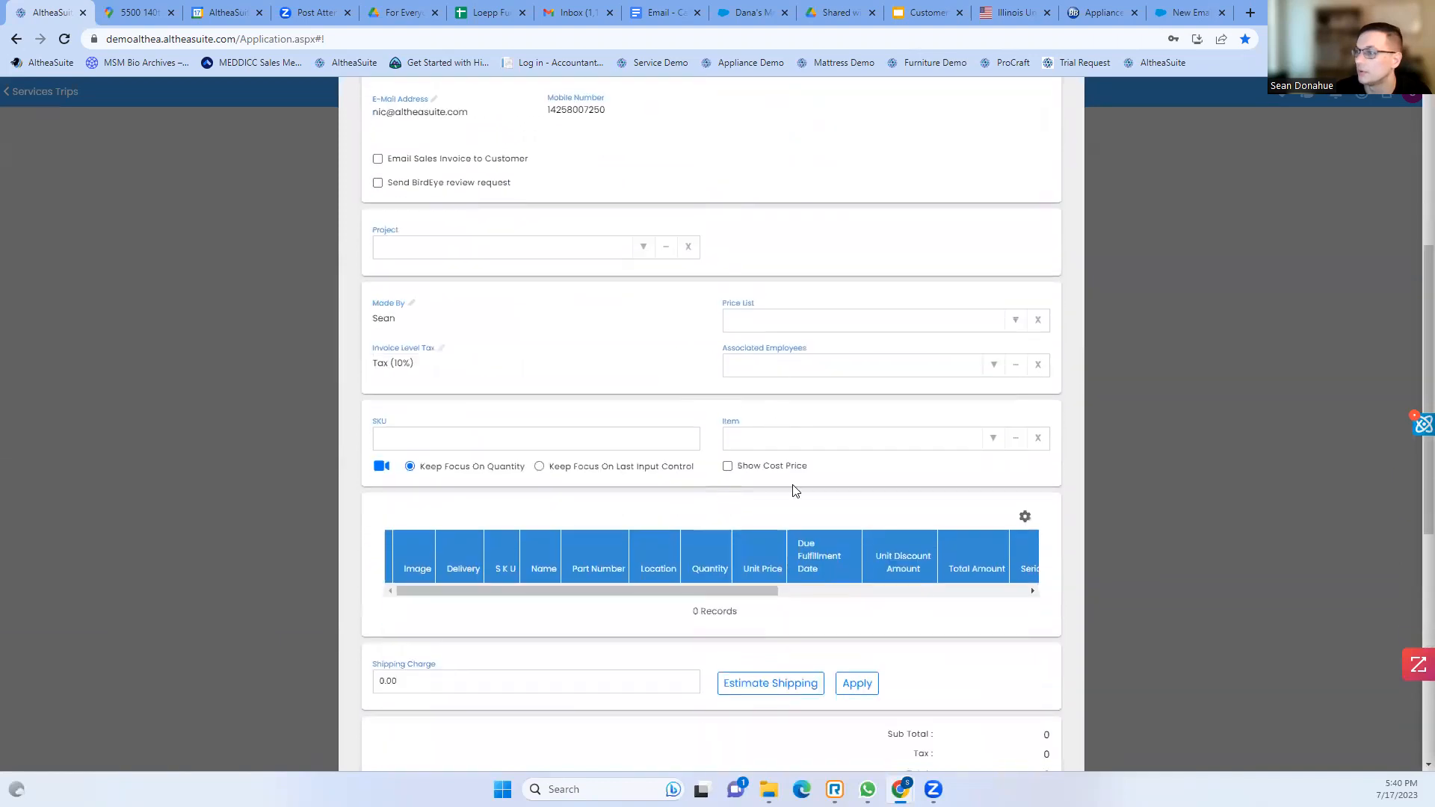
pyautogui.scroll(-5, 791, 472)
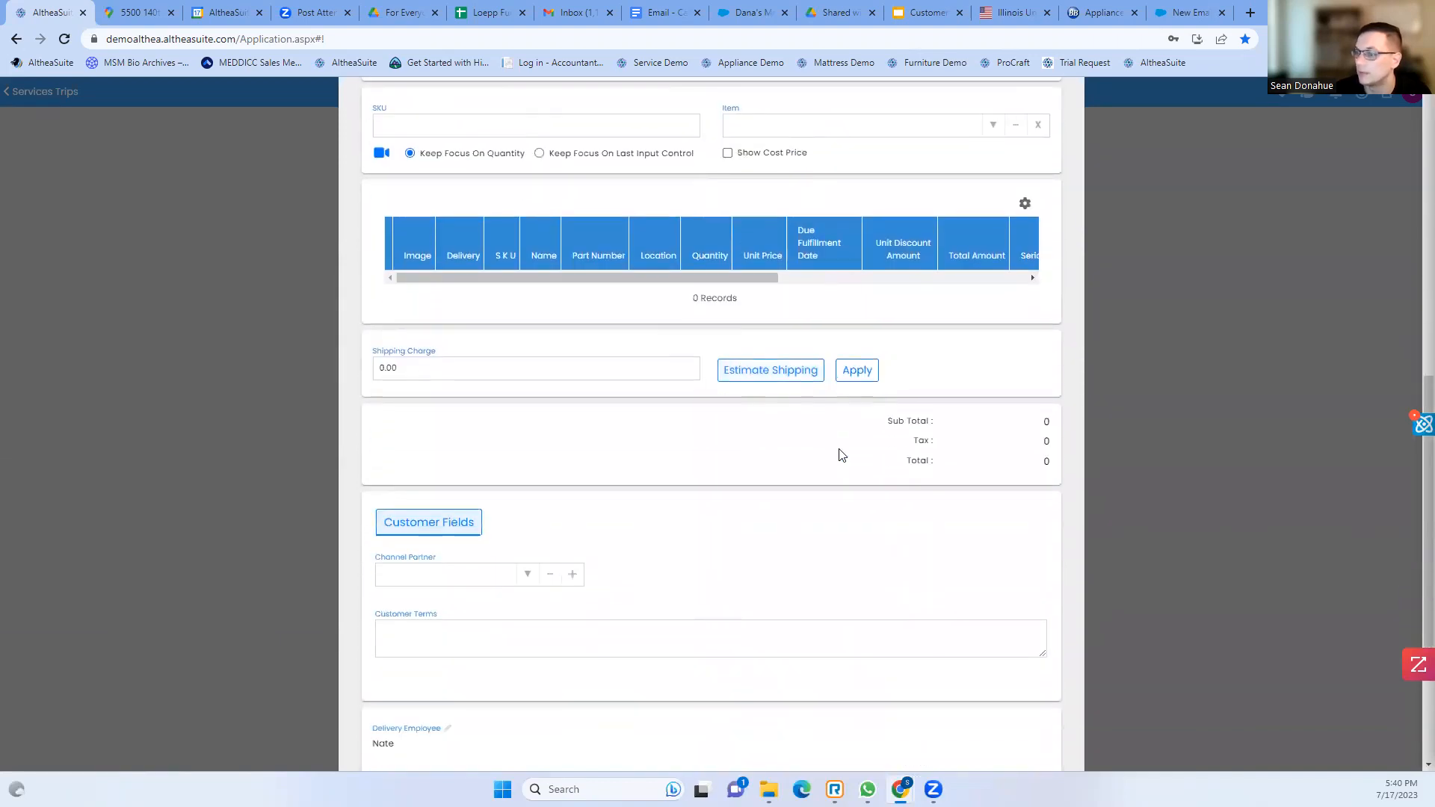
pyautogui.scroll(-2, 804, 457)
pyautogui.scroll(12, 808, 458)
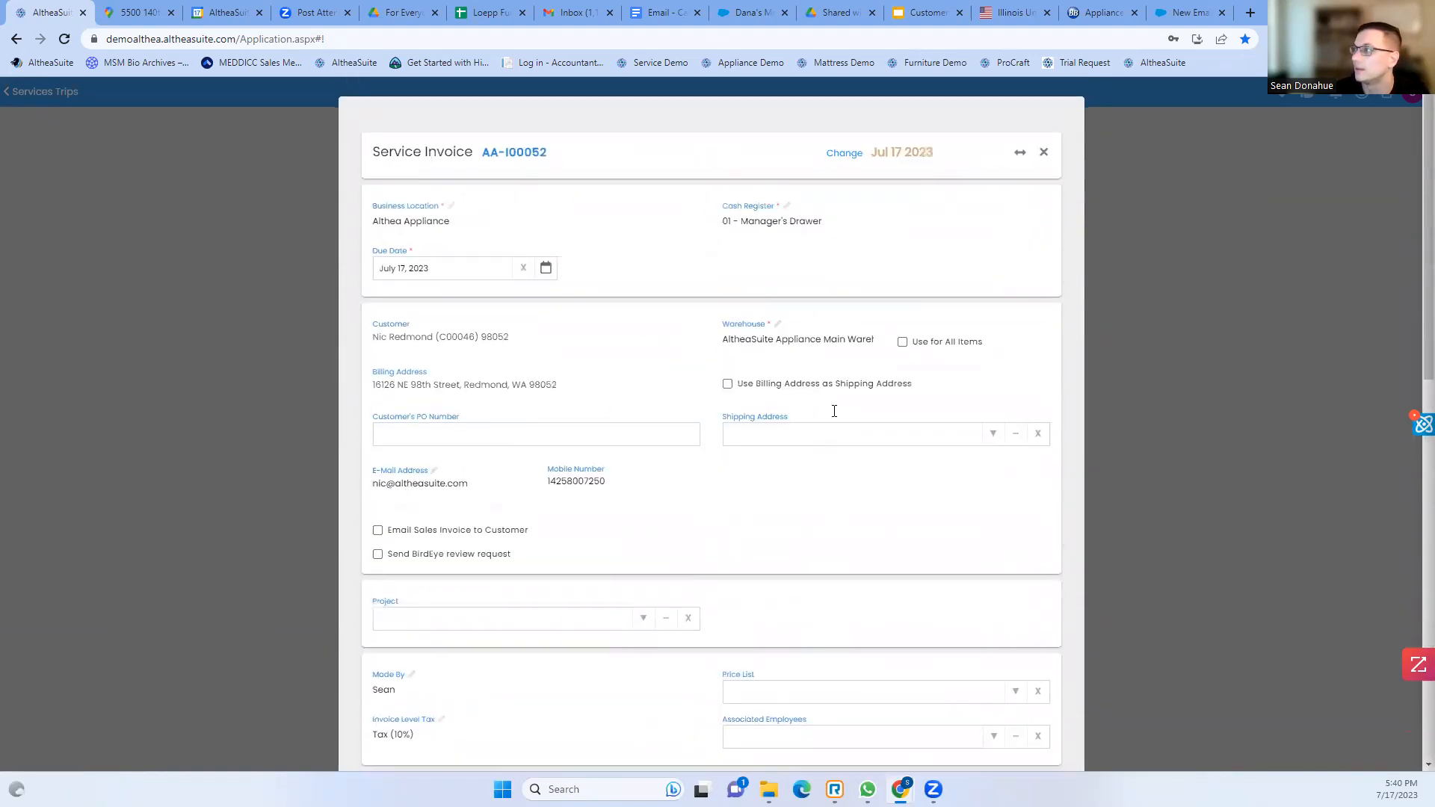
pyautogui.click(1043, 154)
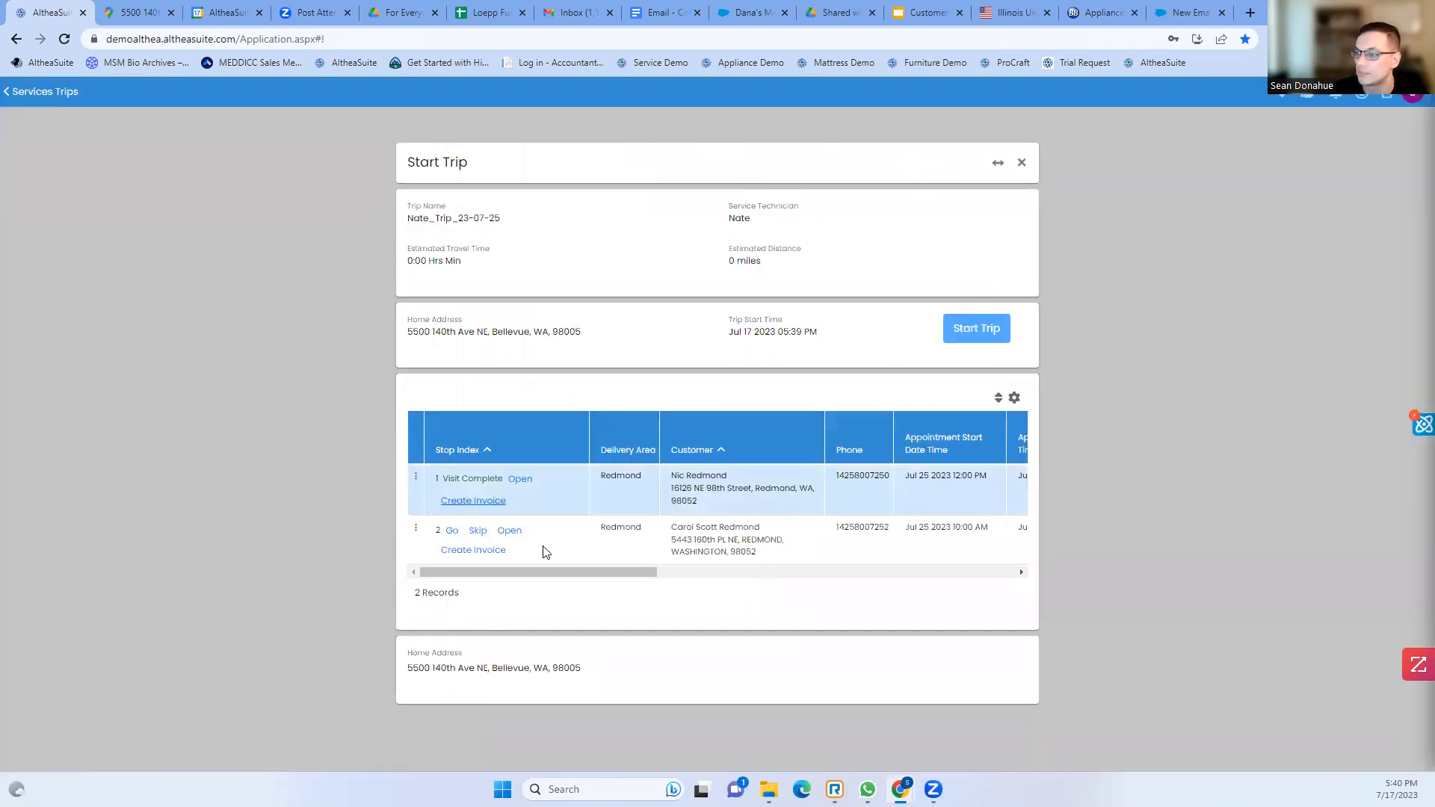
# View driving directions to the trip's second stop, return to the trip, and open that stop's service document
pyautogui.click(452, 532)
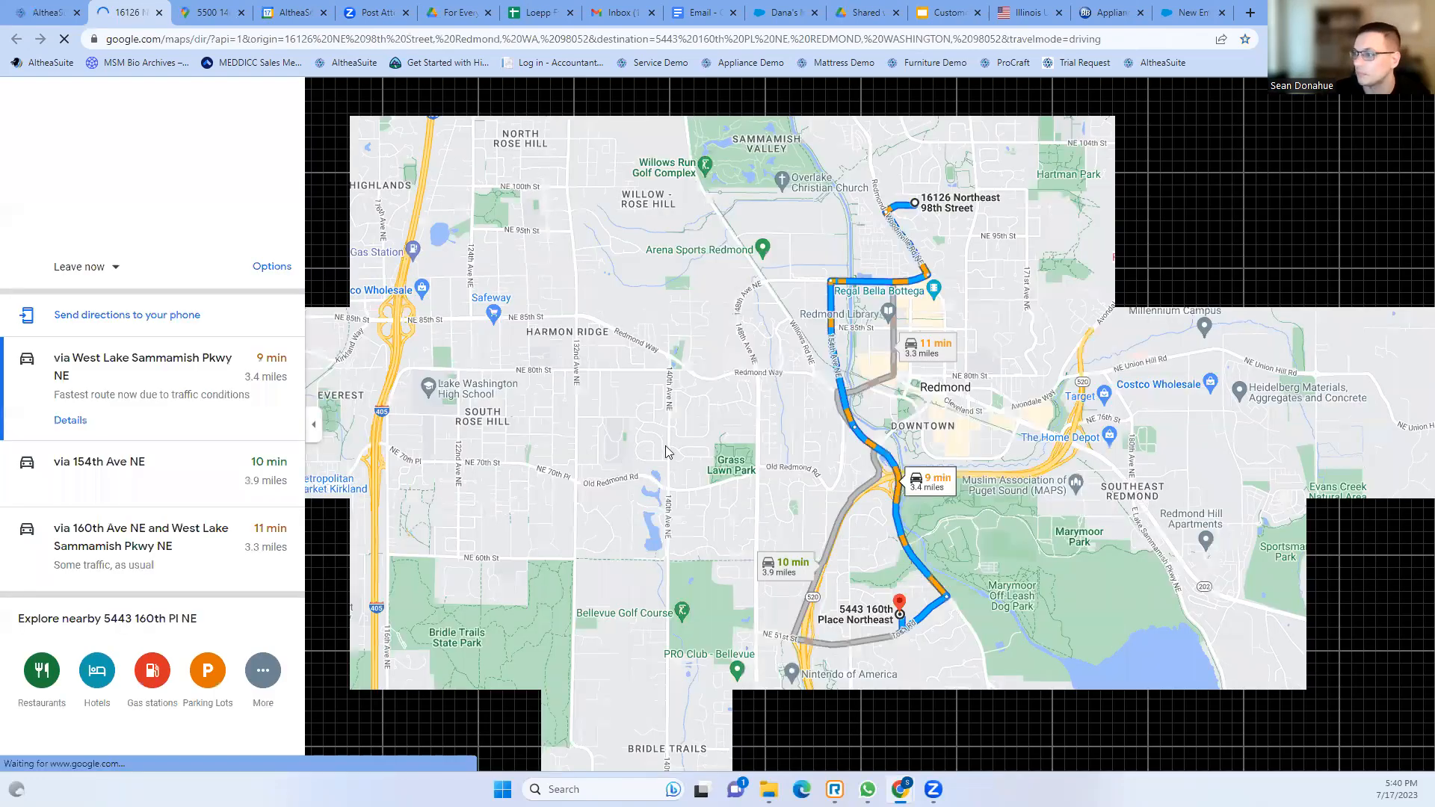
pyautogui.click(50, 14)
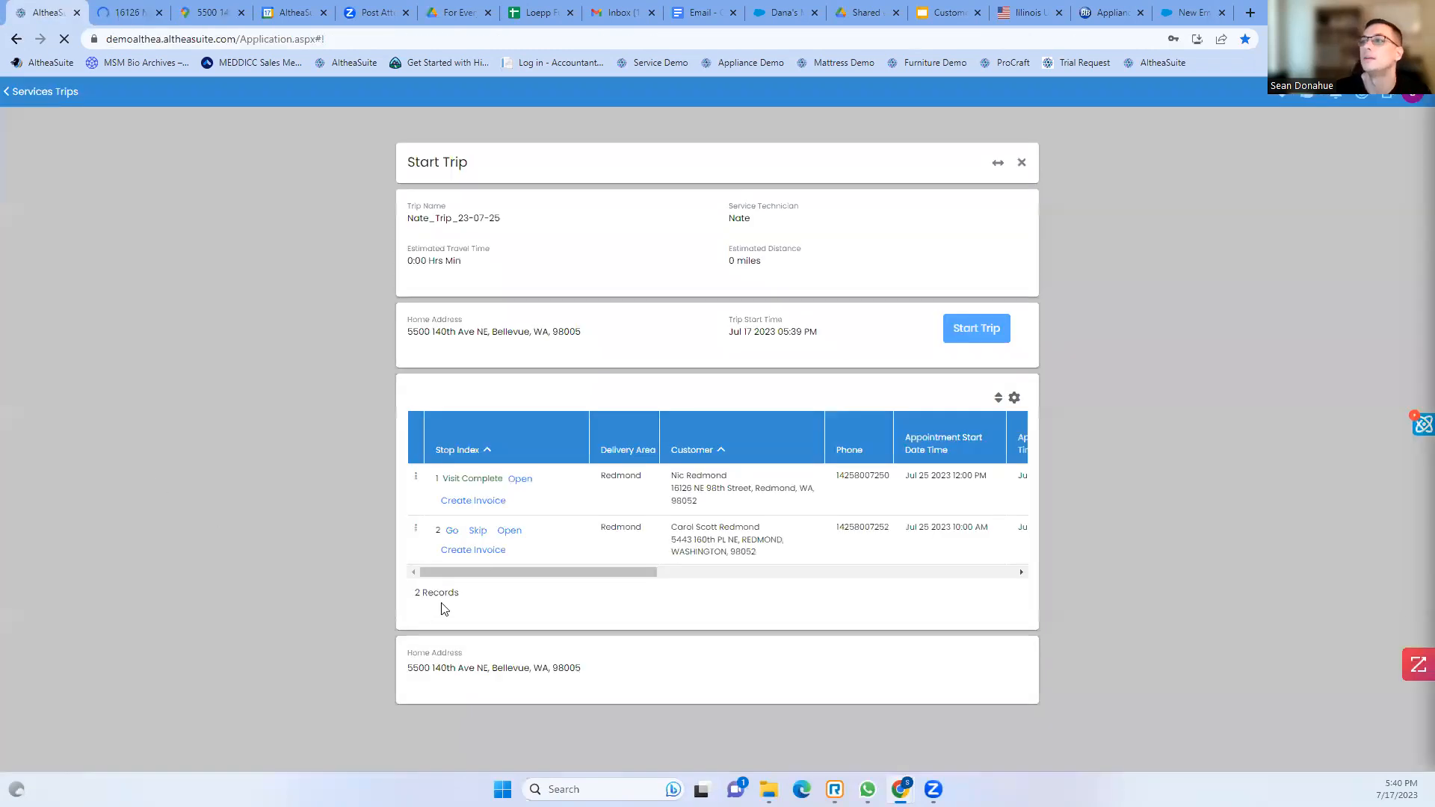
pyautogui.click(510, 532)
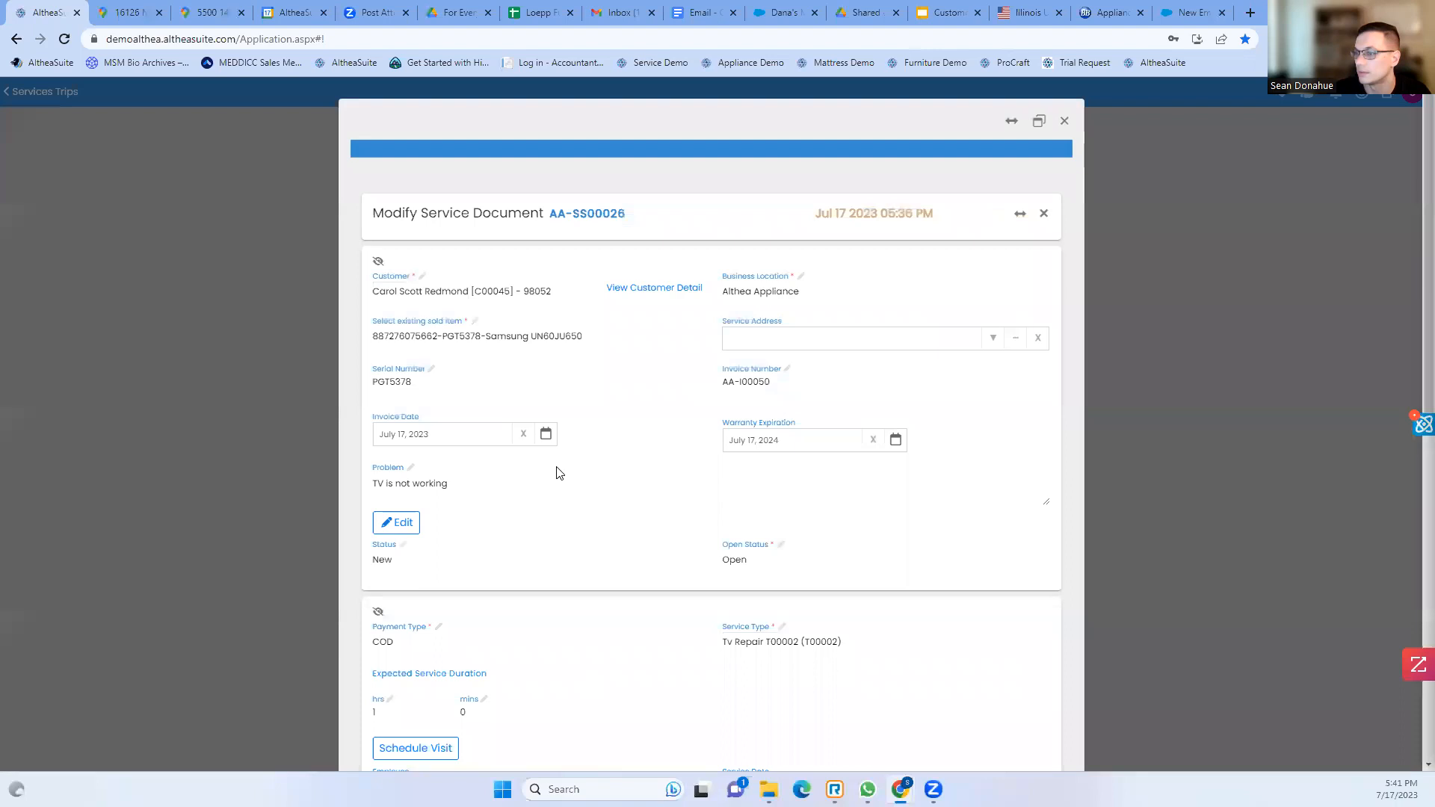
# Review the second stop's service document and mark its visit for rescheduling, confirming the request
pyautogui.scroll(-7, 559, 473)
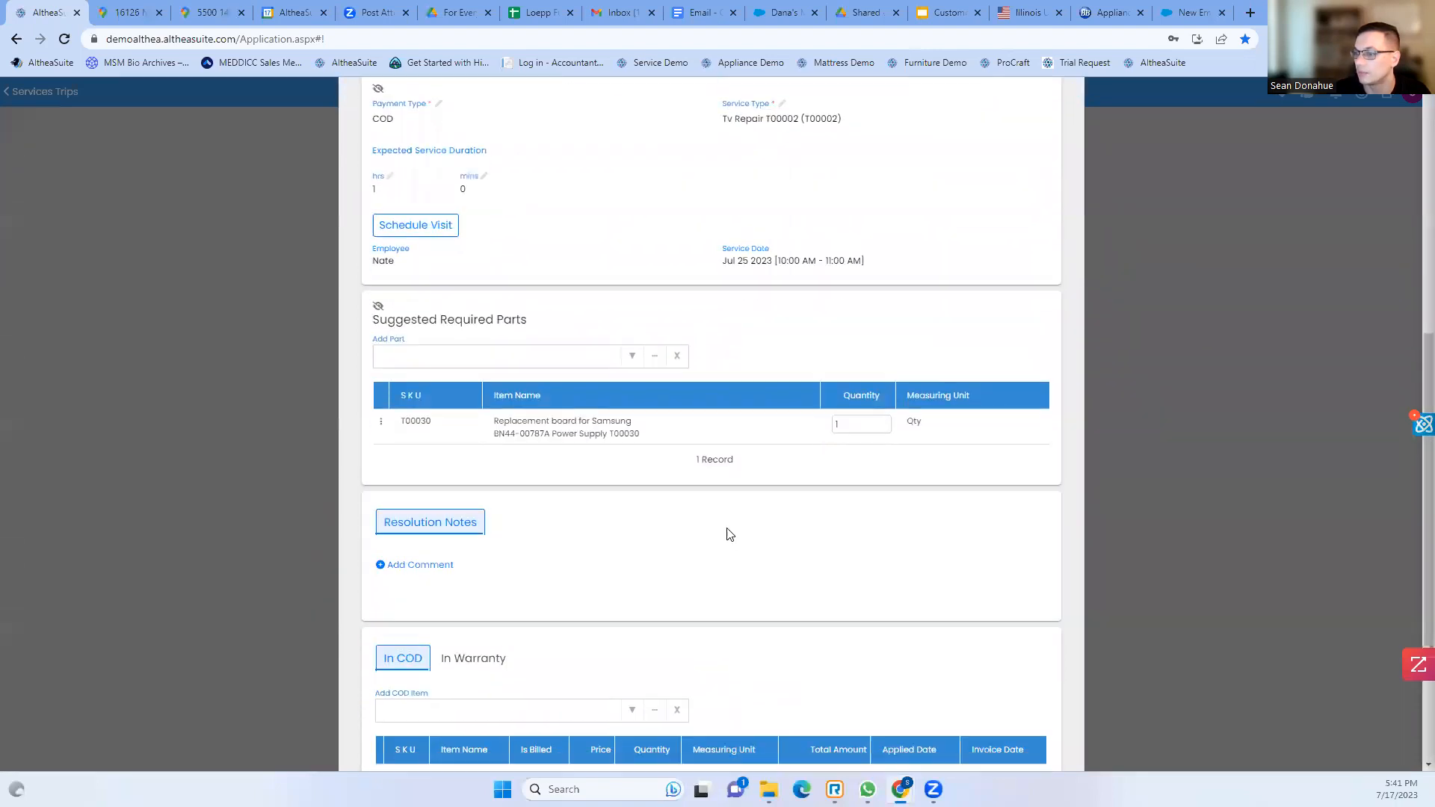
pyautogui.scroll(-3, 731, 535)
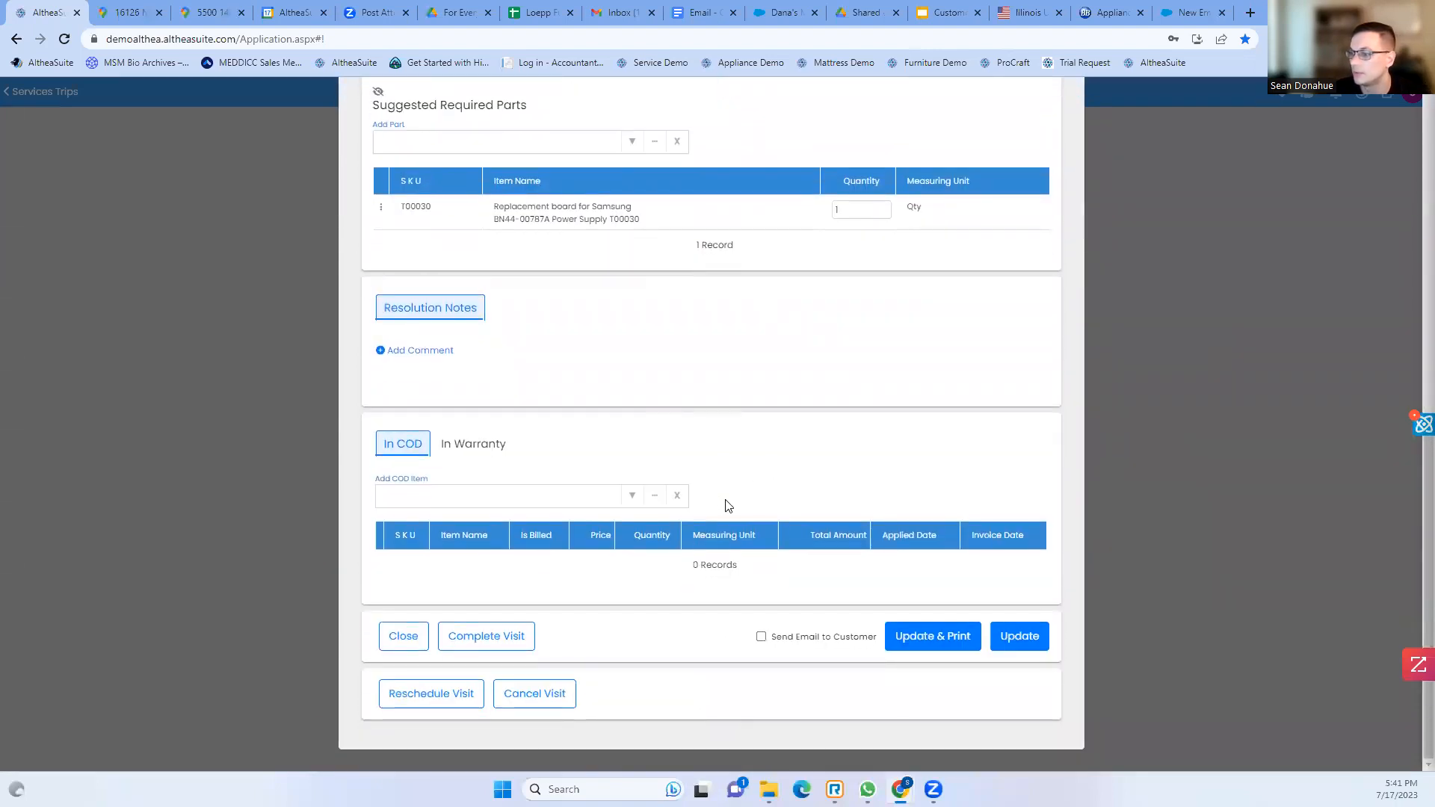
pyautogui.scroll(6, 755, 299)
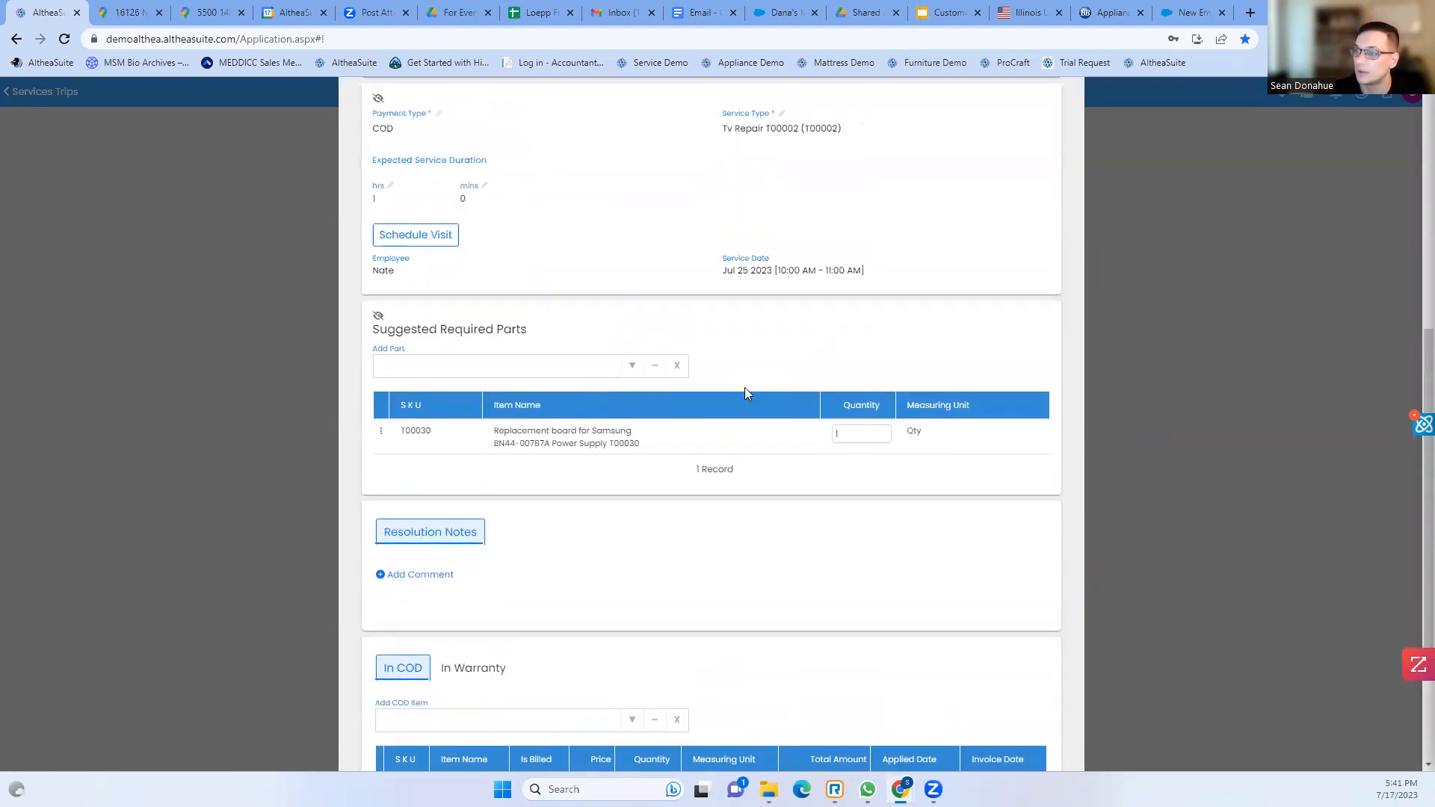
pyautogui.scroll(-1, 754, 419)
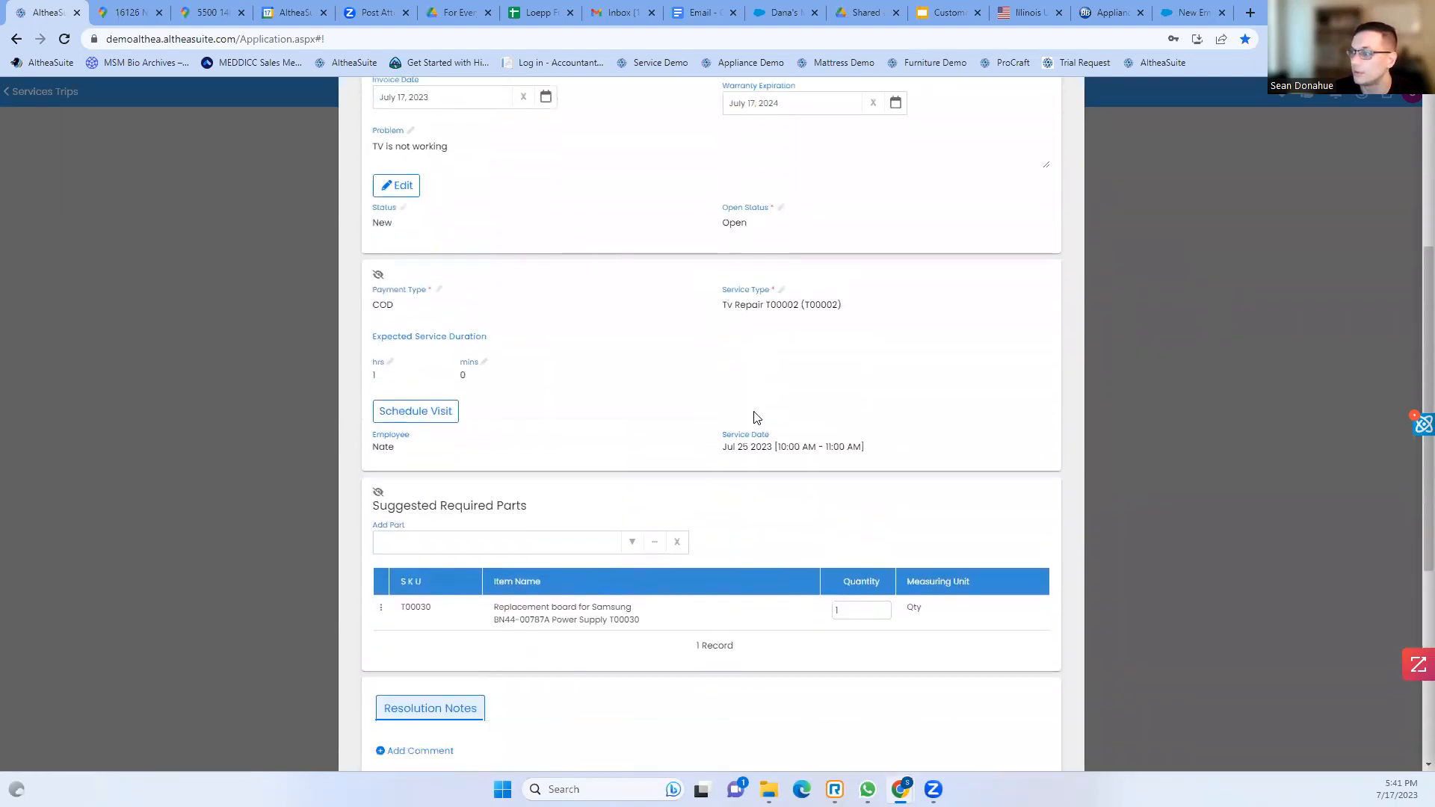
pyautogui.scroll(-5, 710, 445)
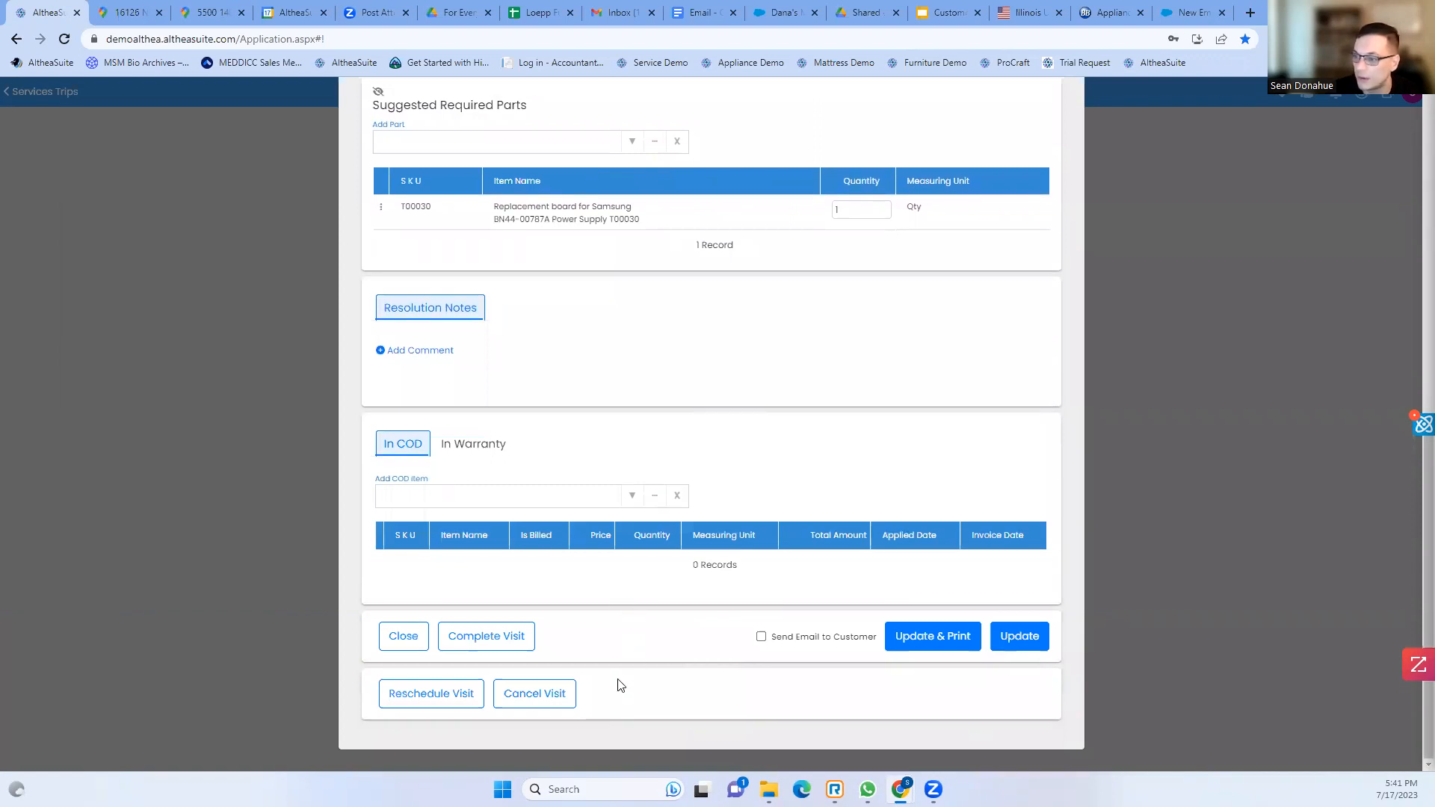
pyautogui.click(423, 695)
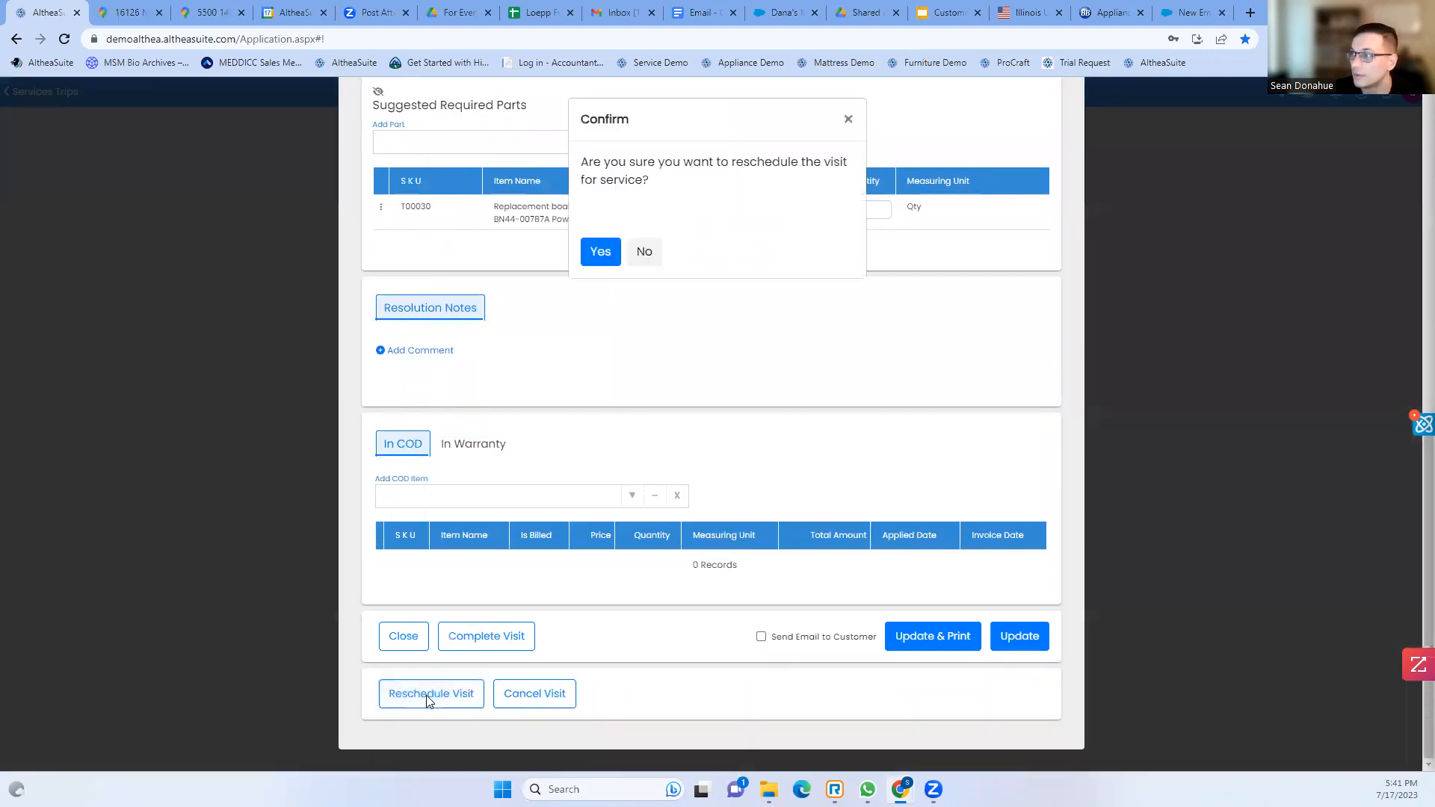
pyautogui.click(600, 251)
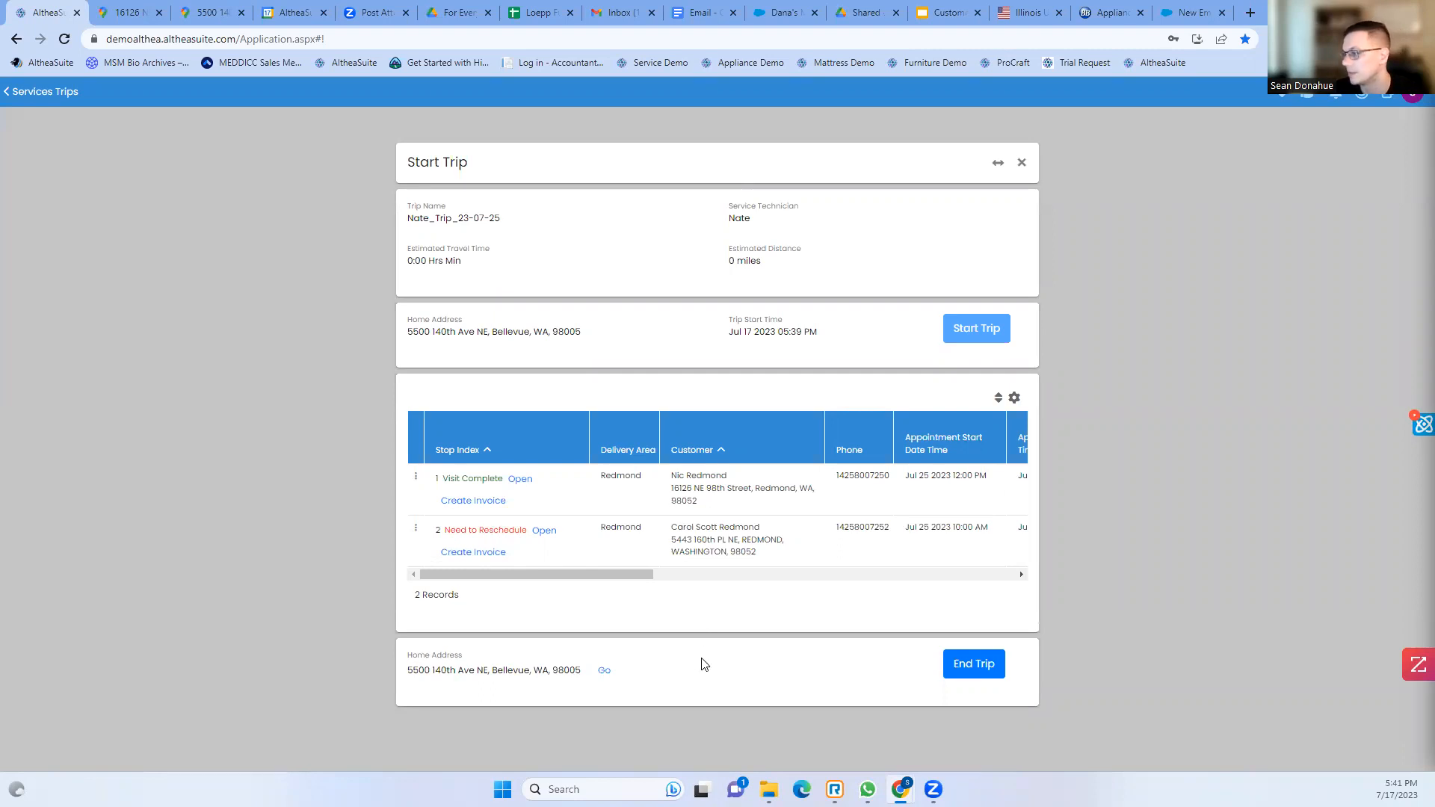
# End the July 25, 2023 service trip from its trip summary and confirm
pyautogui.click(972, 668)
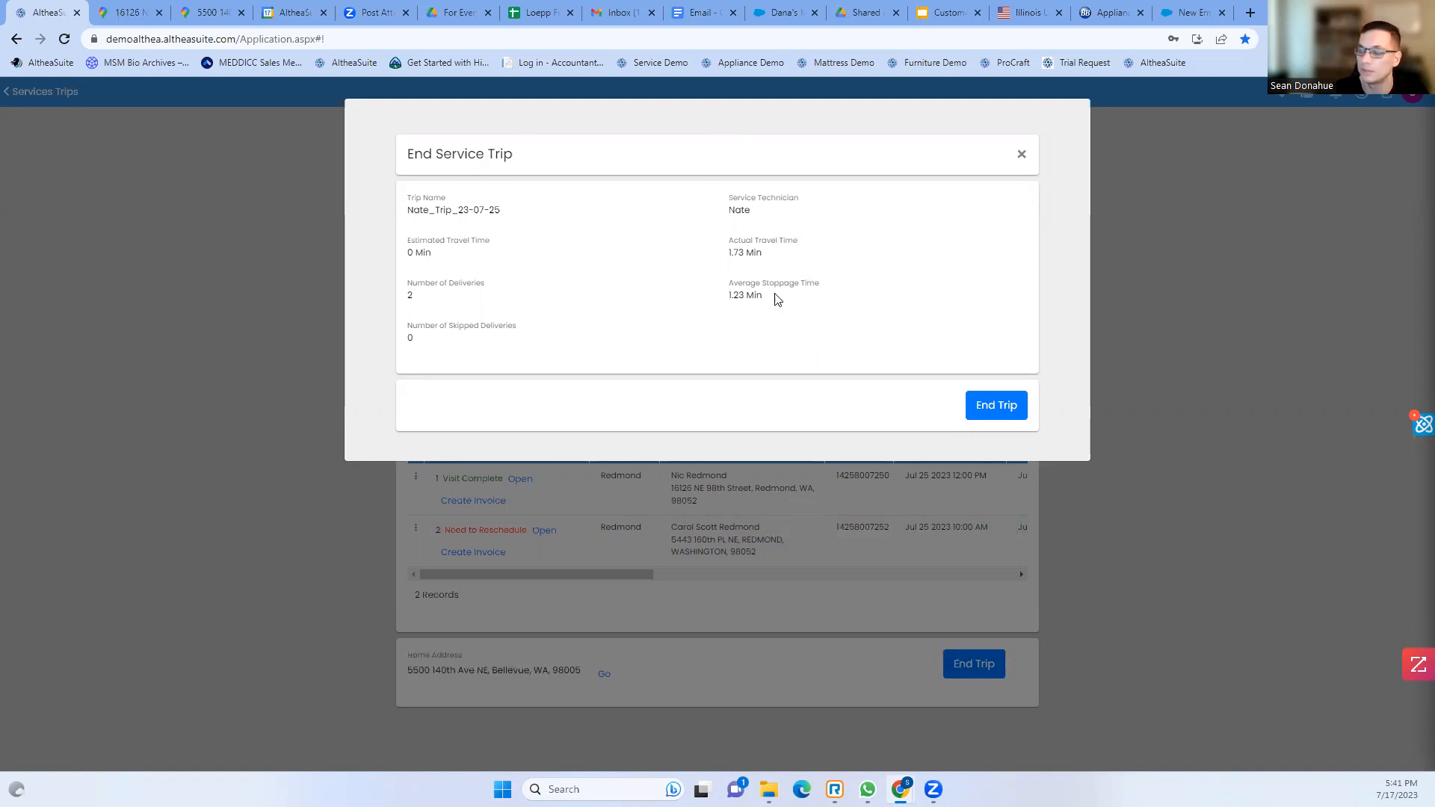
pyautogui.click(974, 406)
pyautogui.click(598, 236)
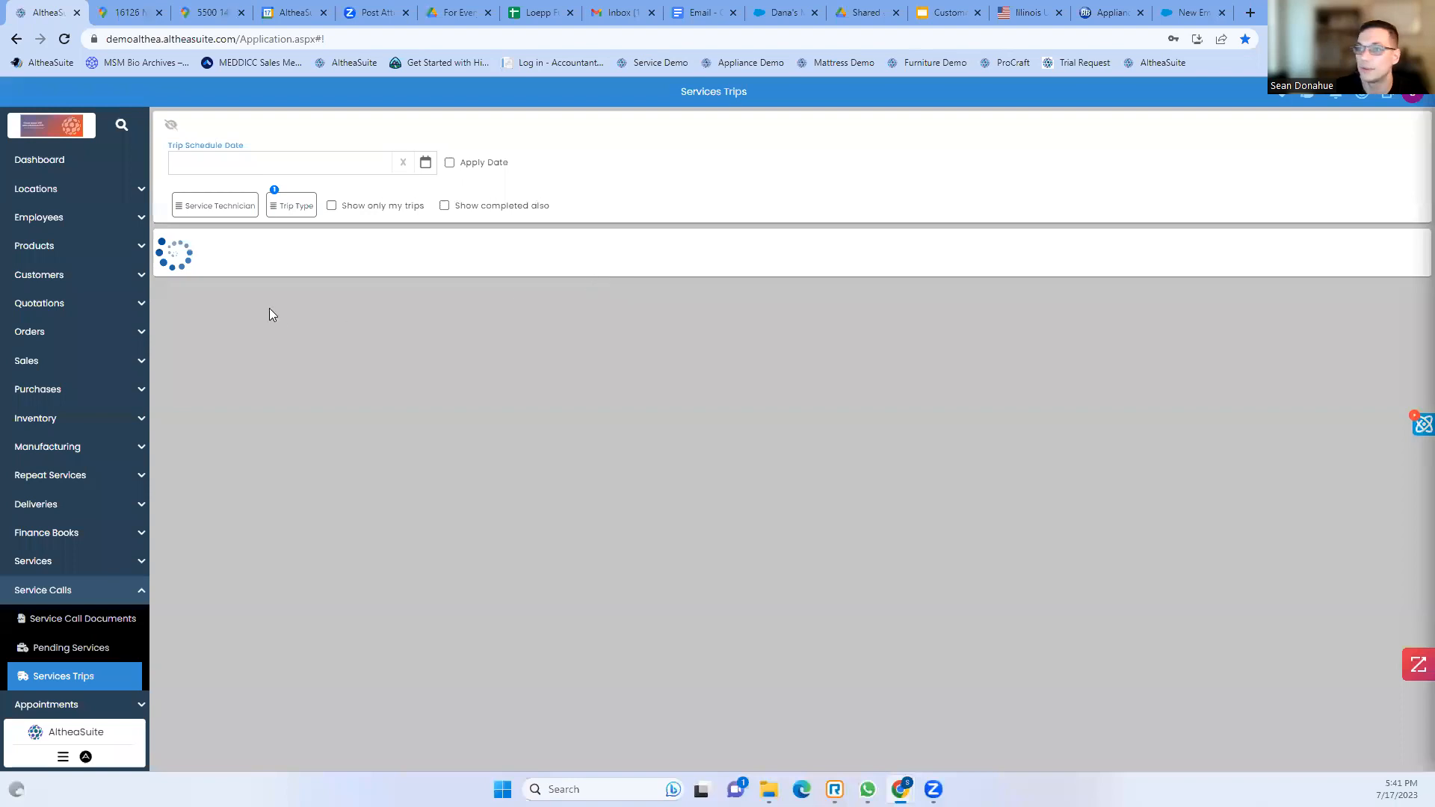